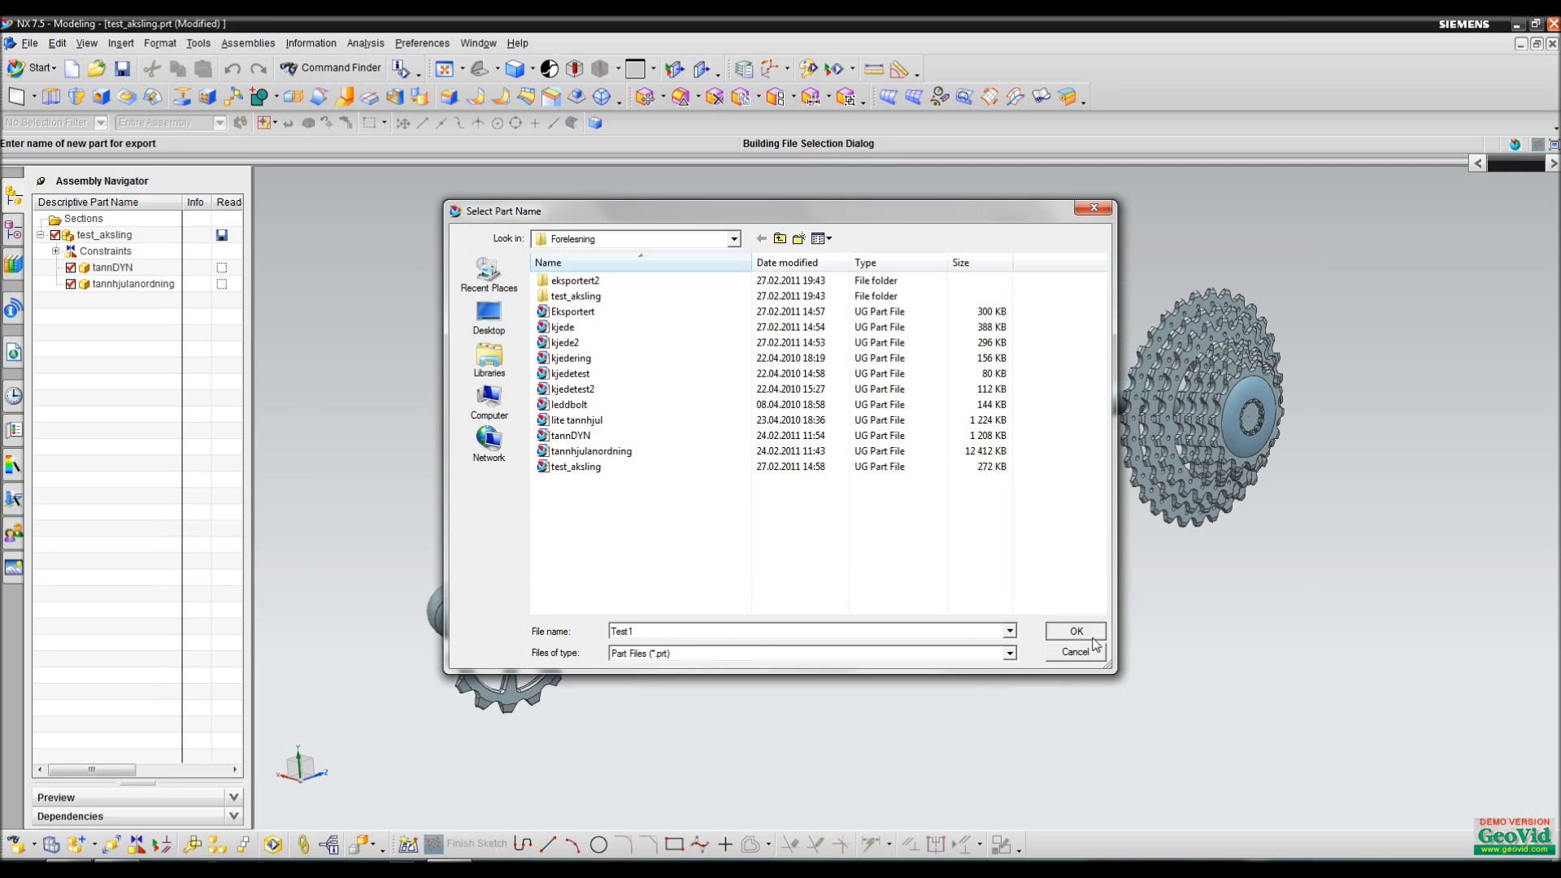
Specify Test1 as the new export part and select the small sprocket and the rear cassette as the objects to export
key("Return")
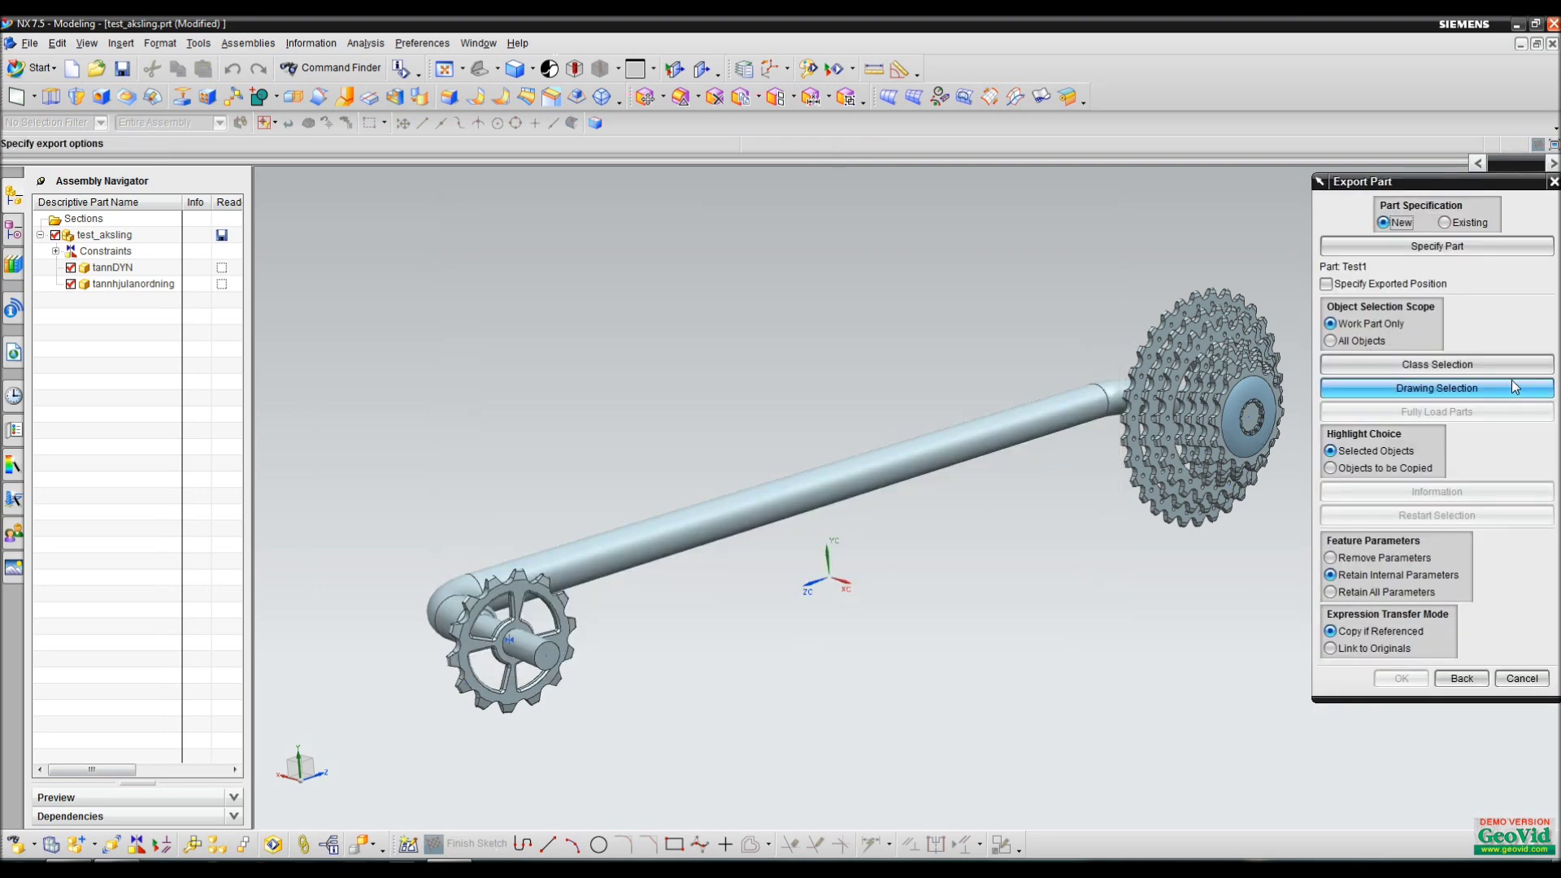
left_click(1387, 366)
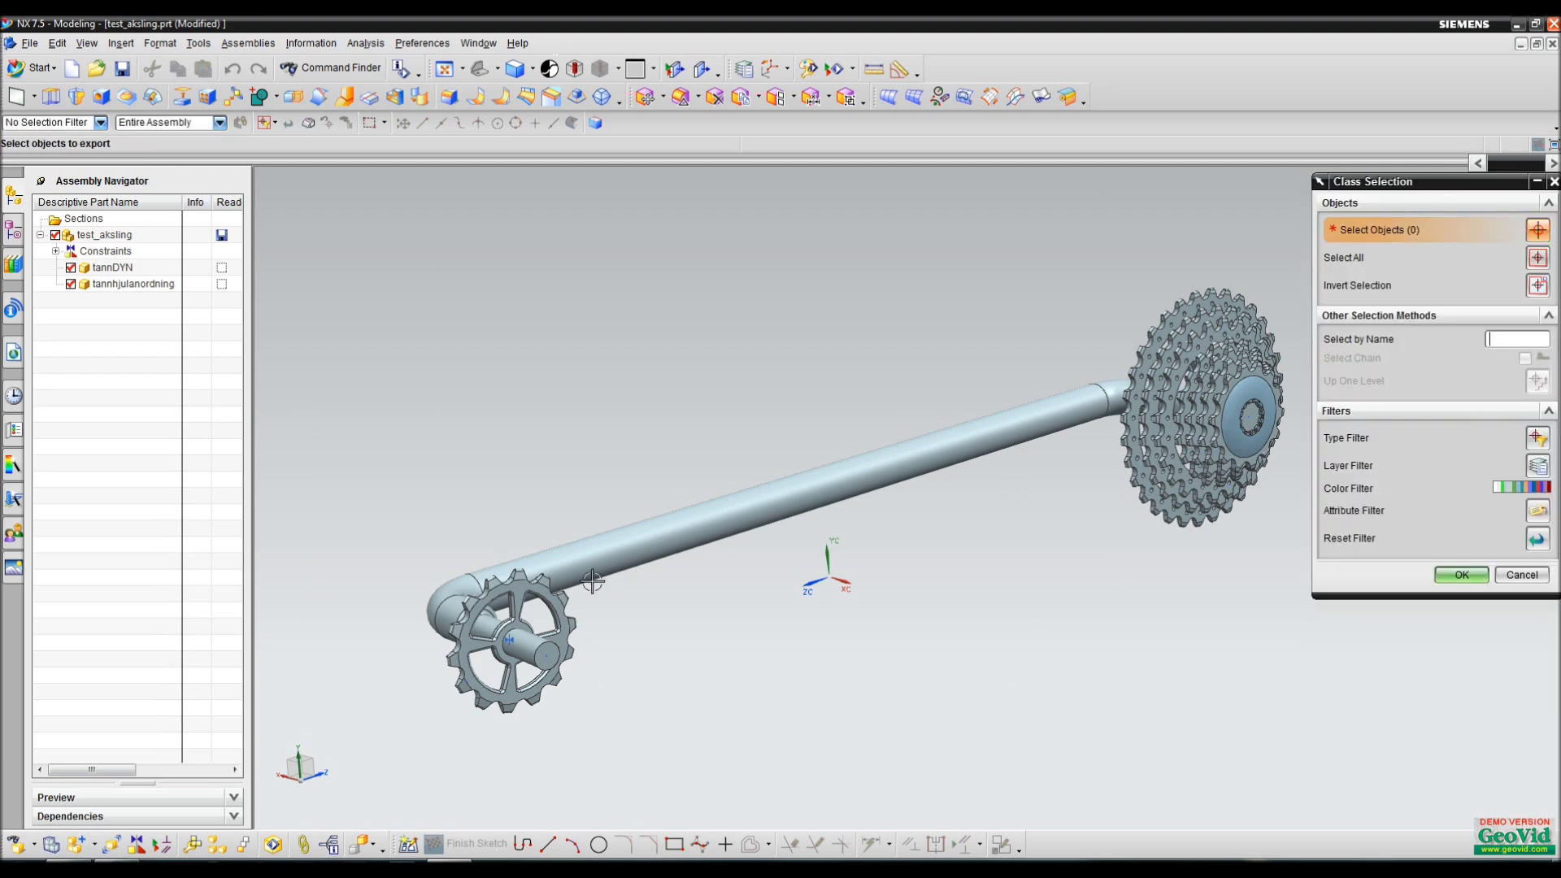
left_click(569, 601)
left_click(1223, 308)
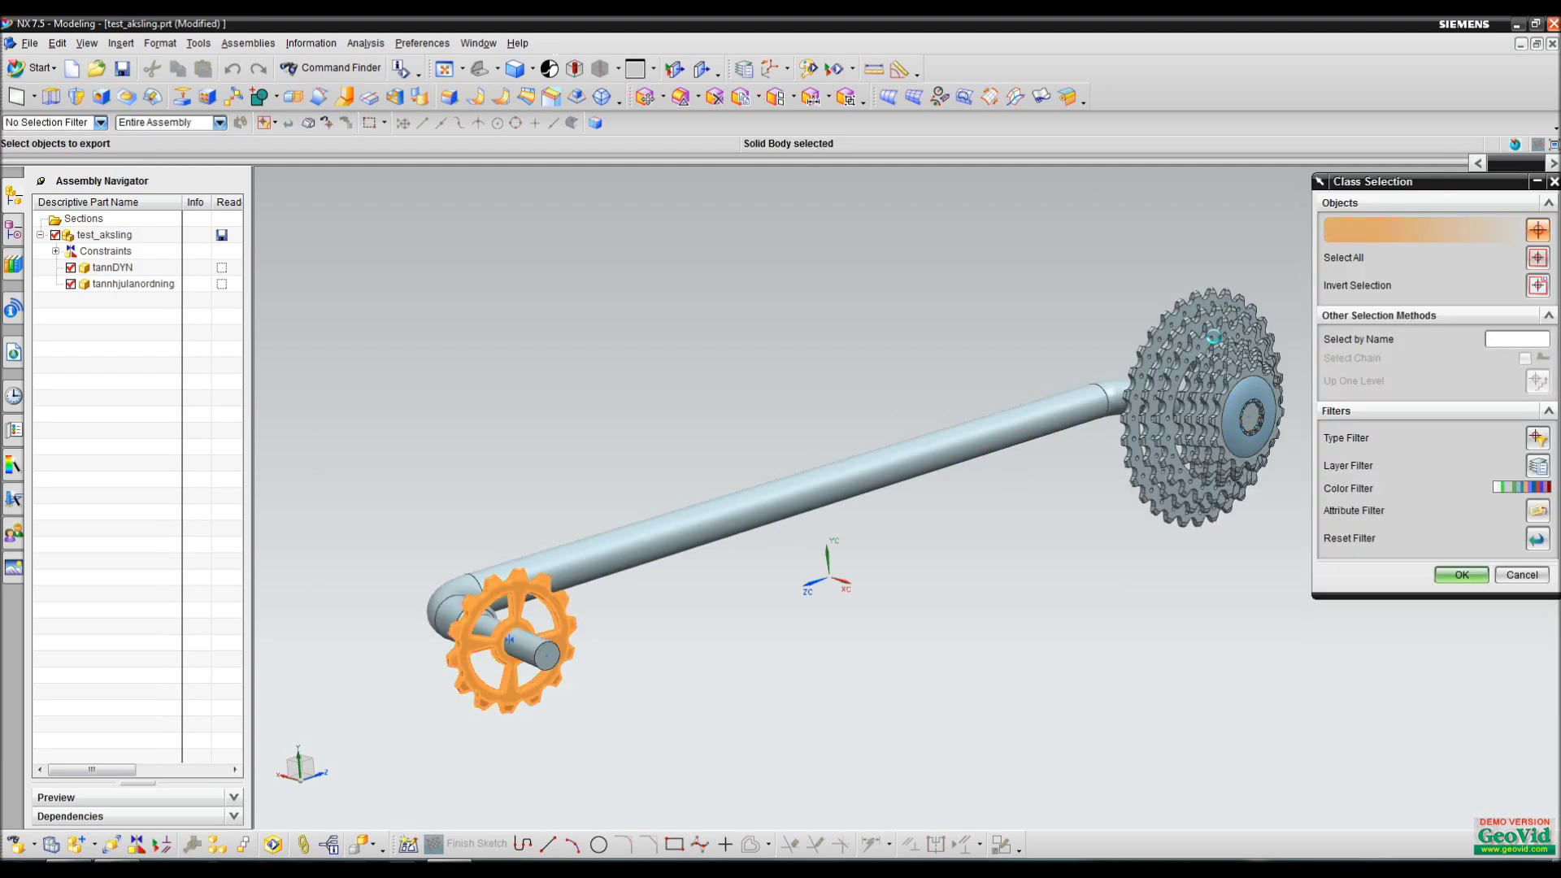
left_click(1462, 575)
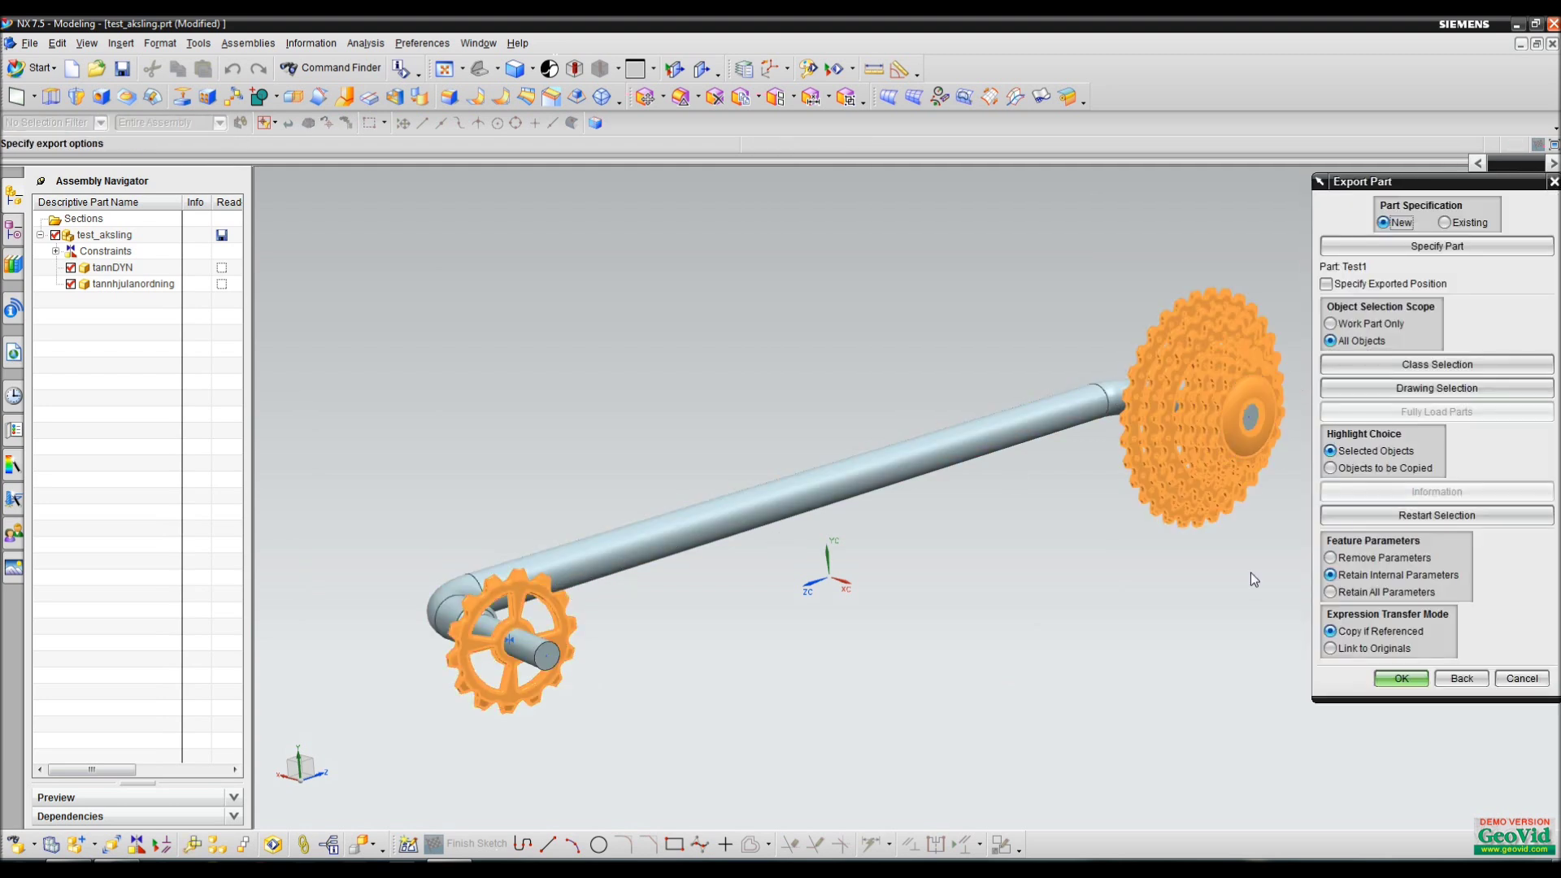
Export the selected bodies with the Remove Parameters option, fully loading the tannhjulanordning and tannDYN parts
left_click(1376, 559)
left_click(1402, 679)
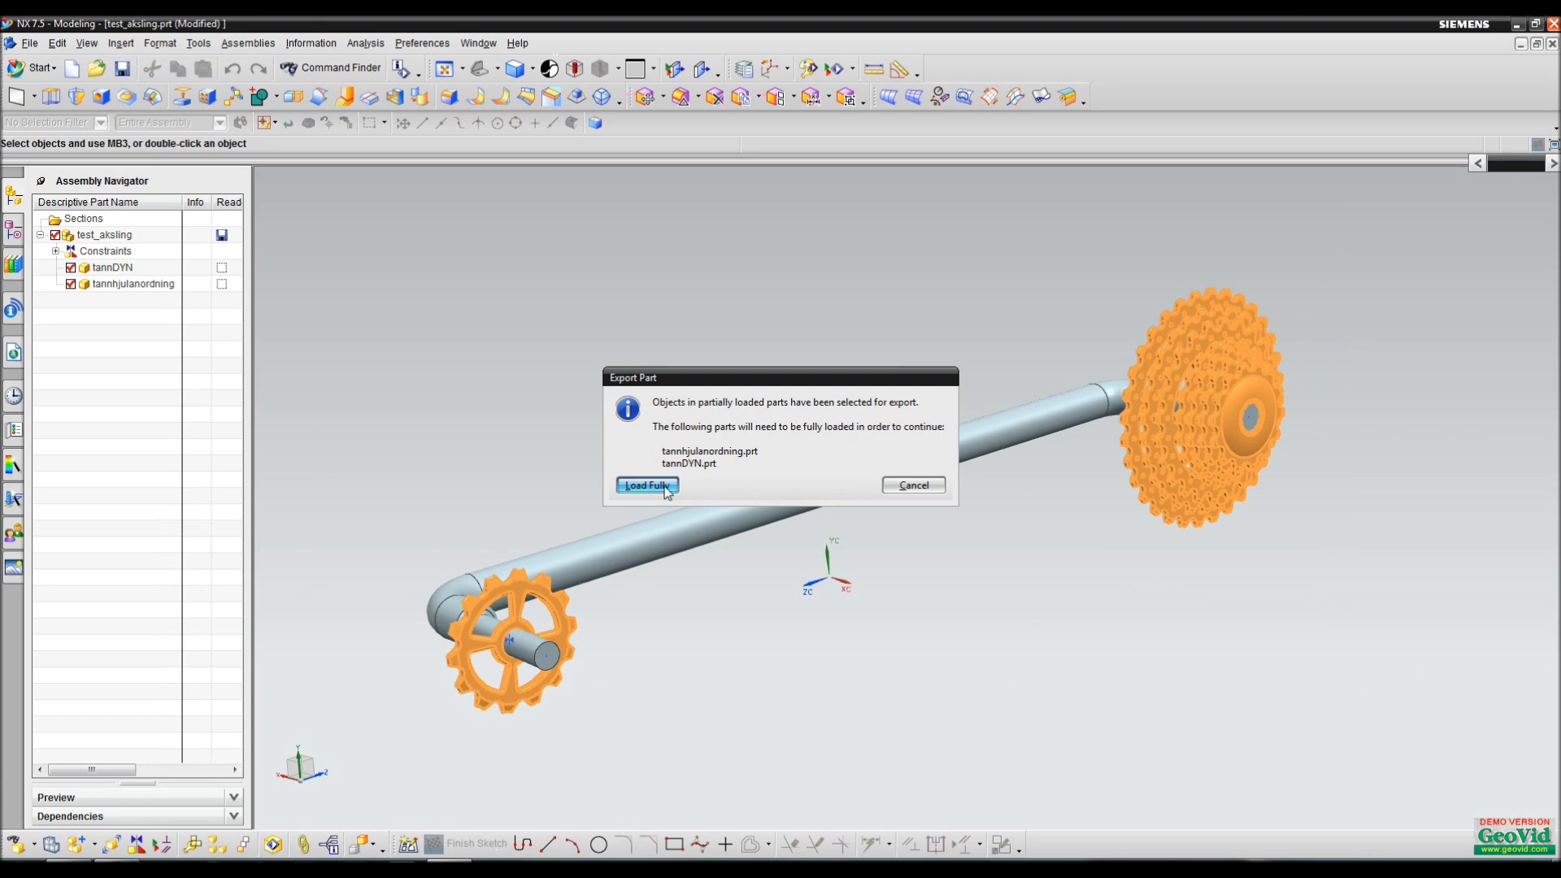
left_click(647, 485)
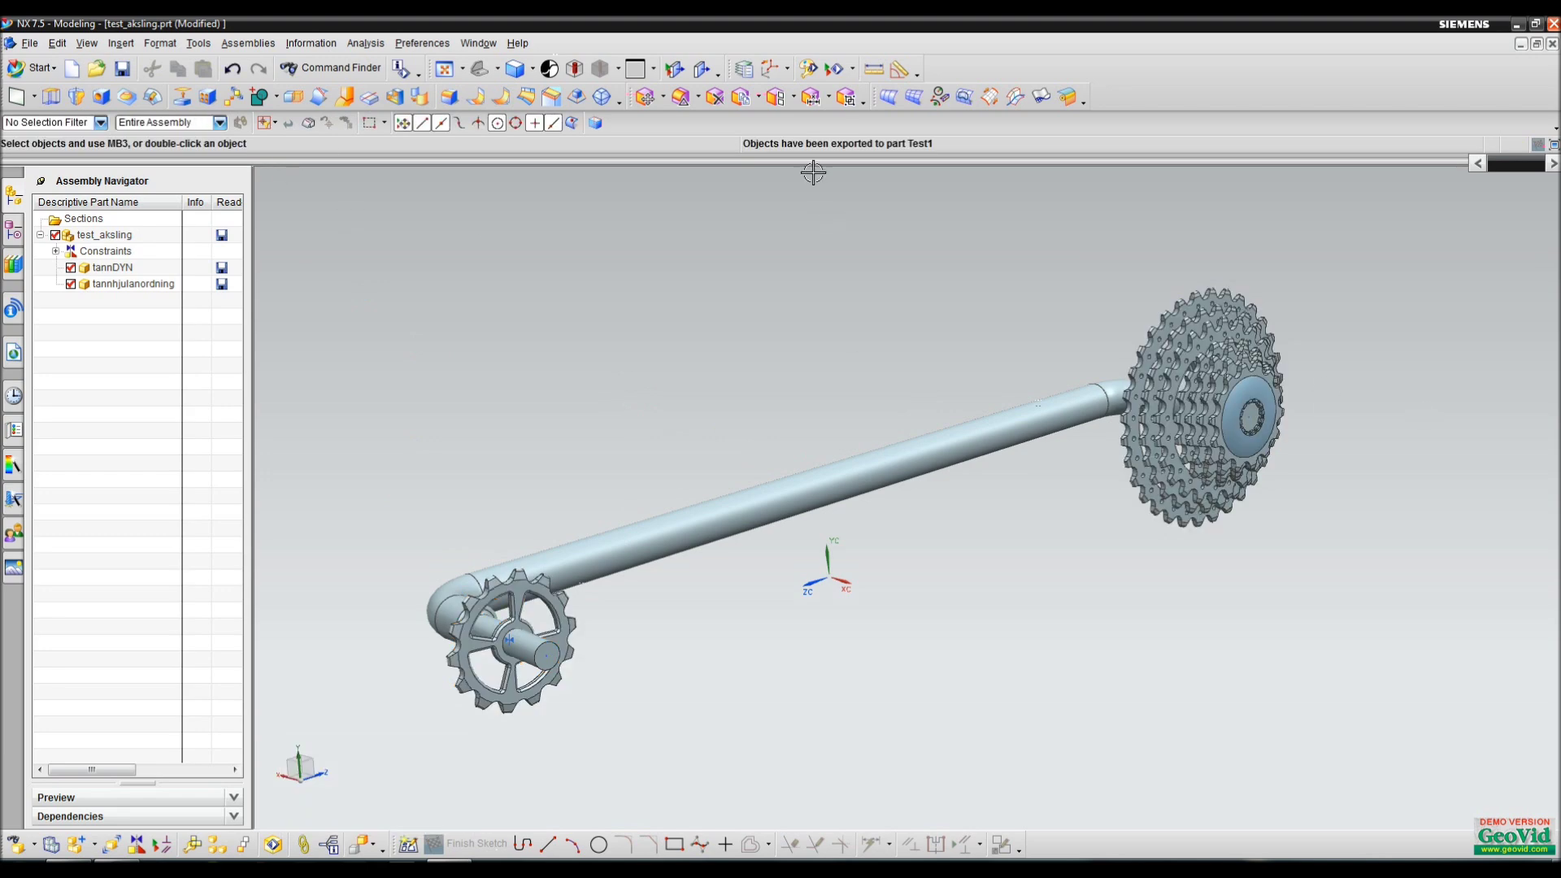
Open the exported part file Test1 from the Foreleaning folder
left_click(31, 43)
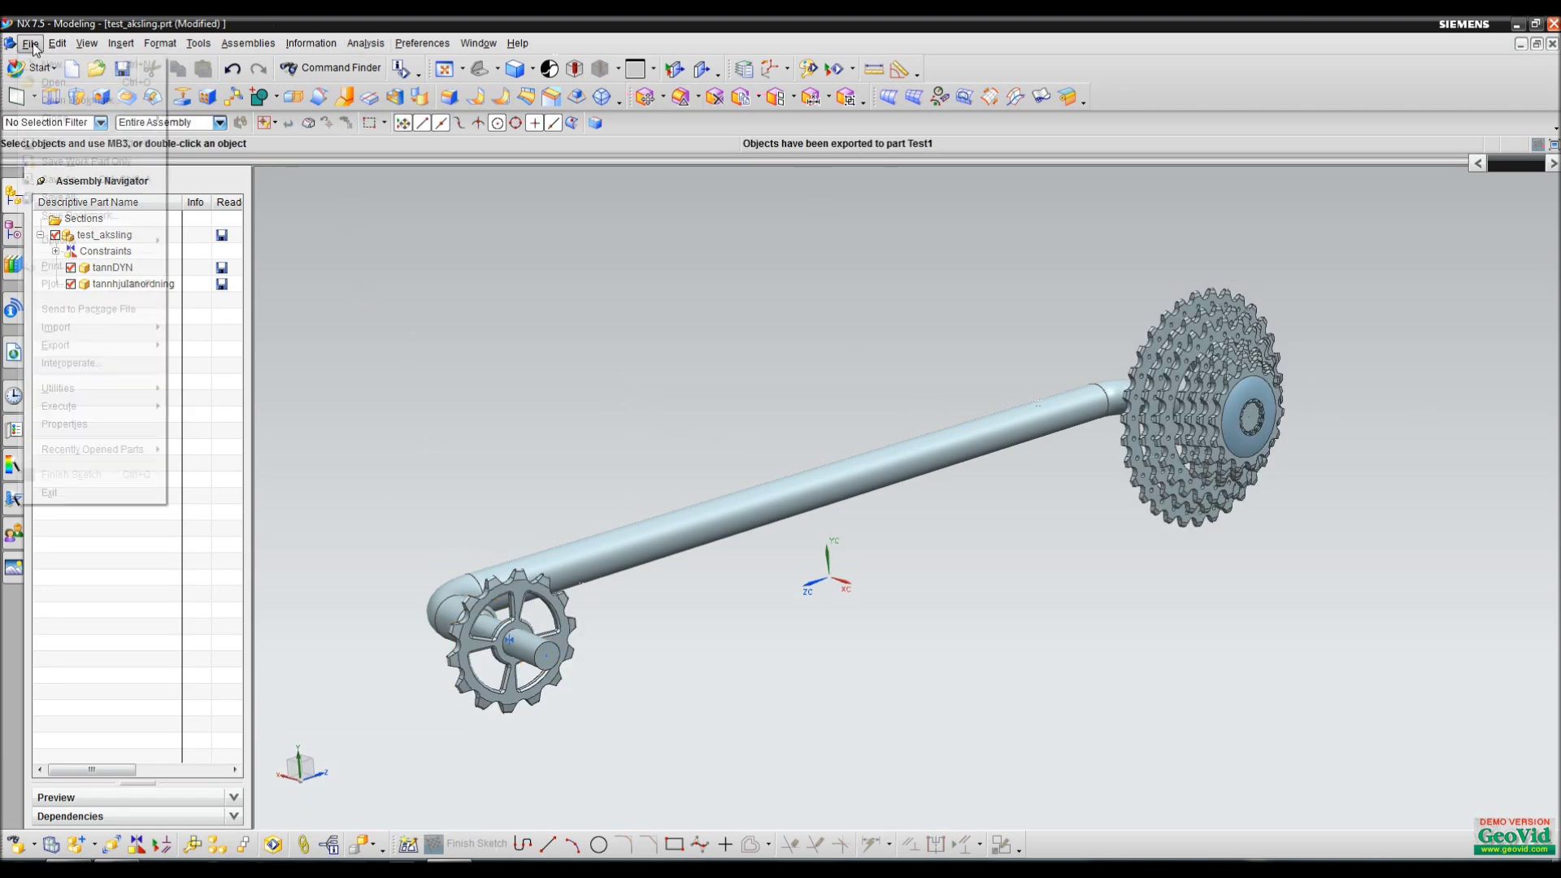
left_click(44, 71)
left_click(603, 313)
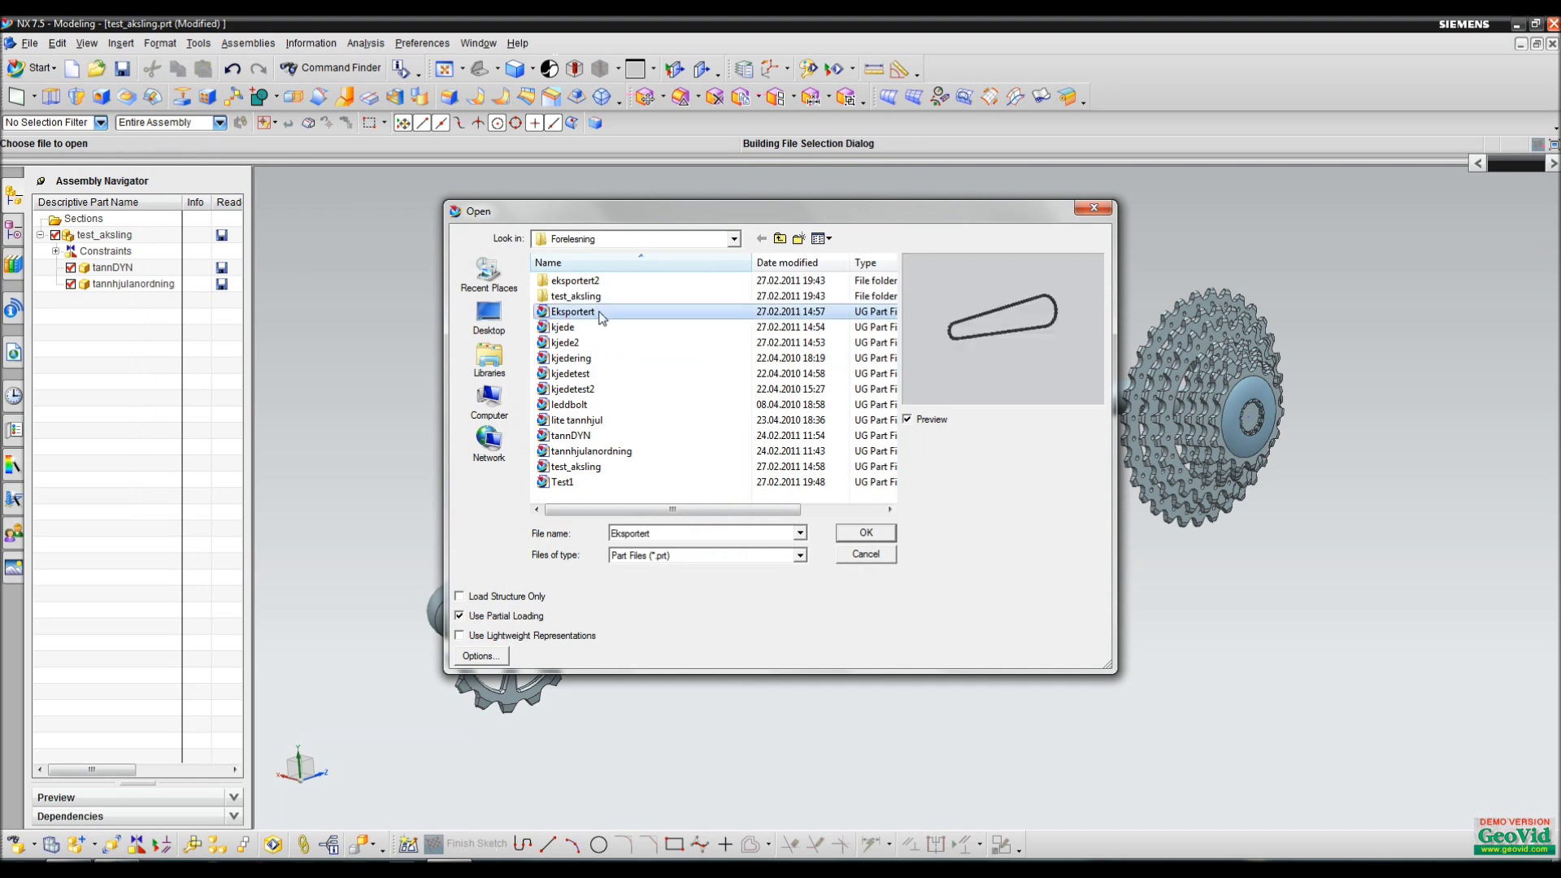
left_click(662, 483)
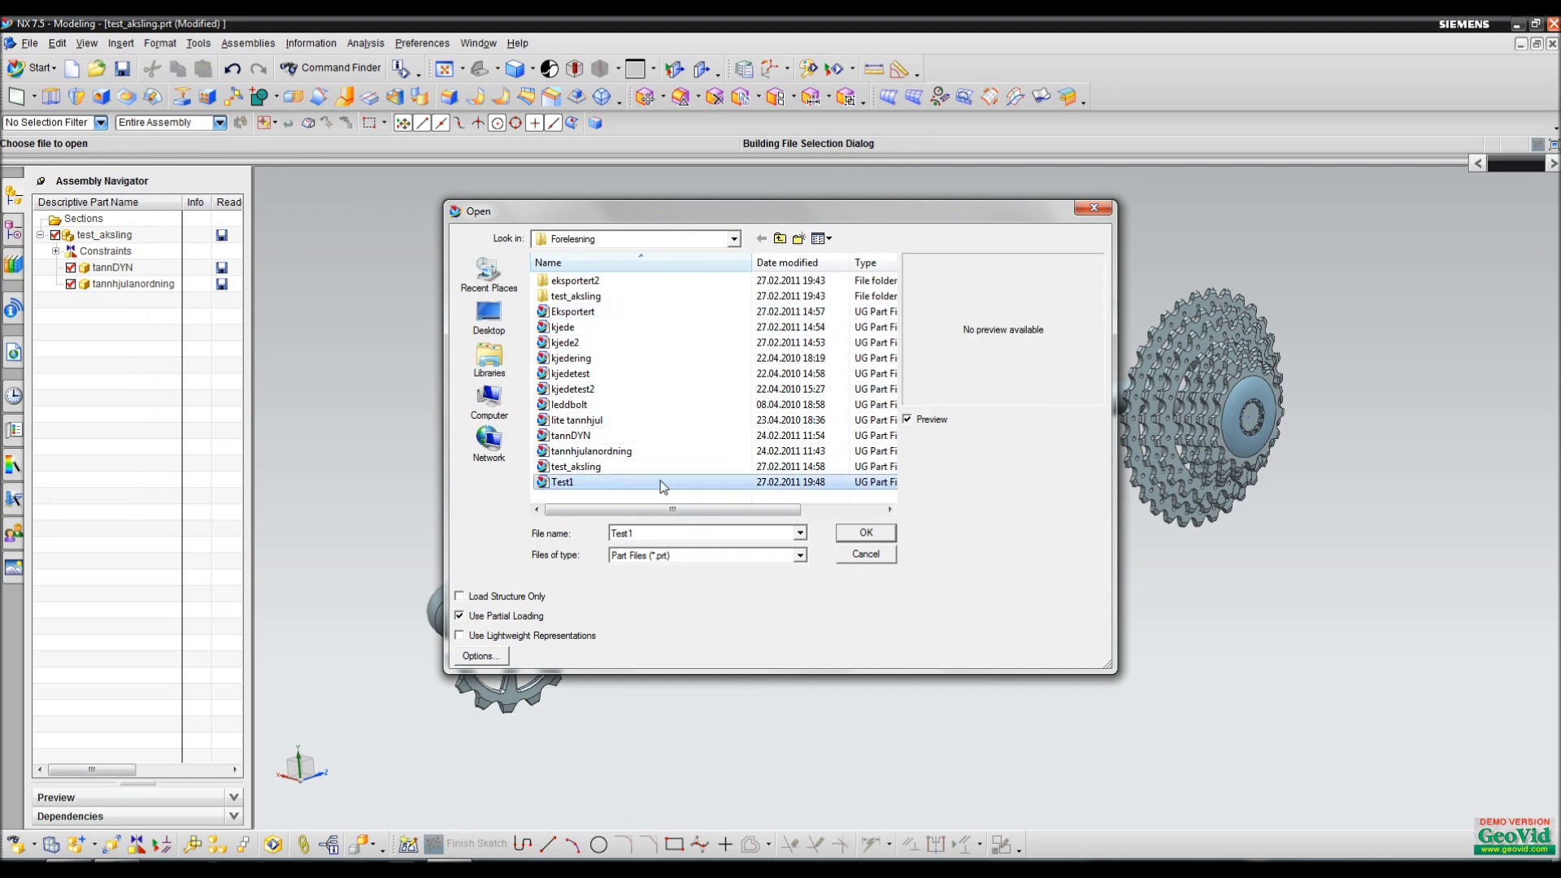
left_click(864, 533)
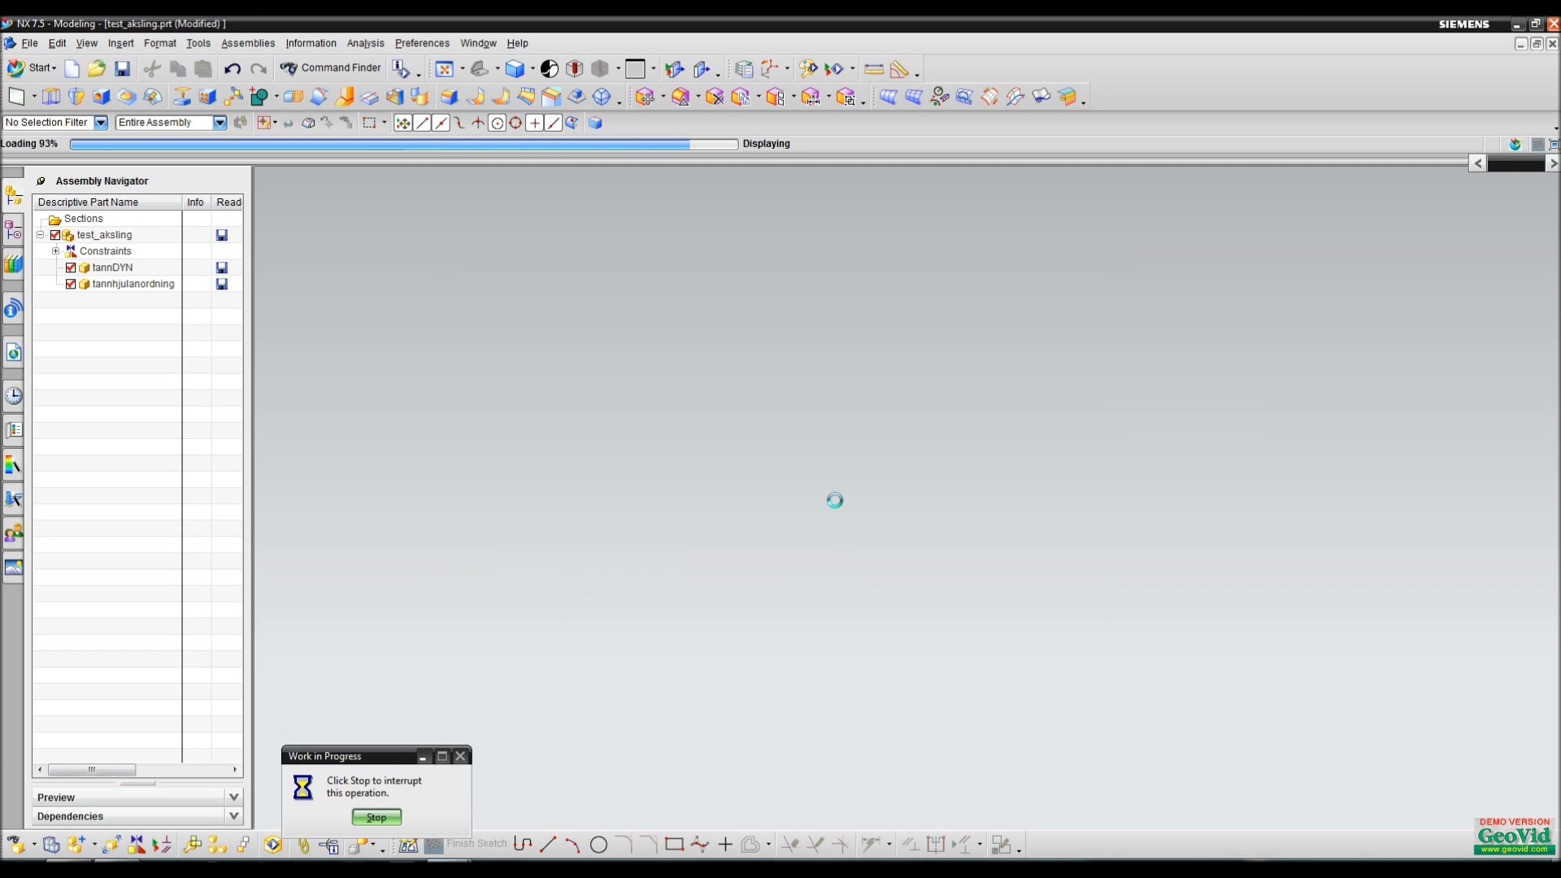
Move the work coordinate system to the arc centre of the small sprocket's bore
scroll(901, 453, "down", 3)
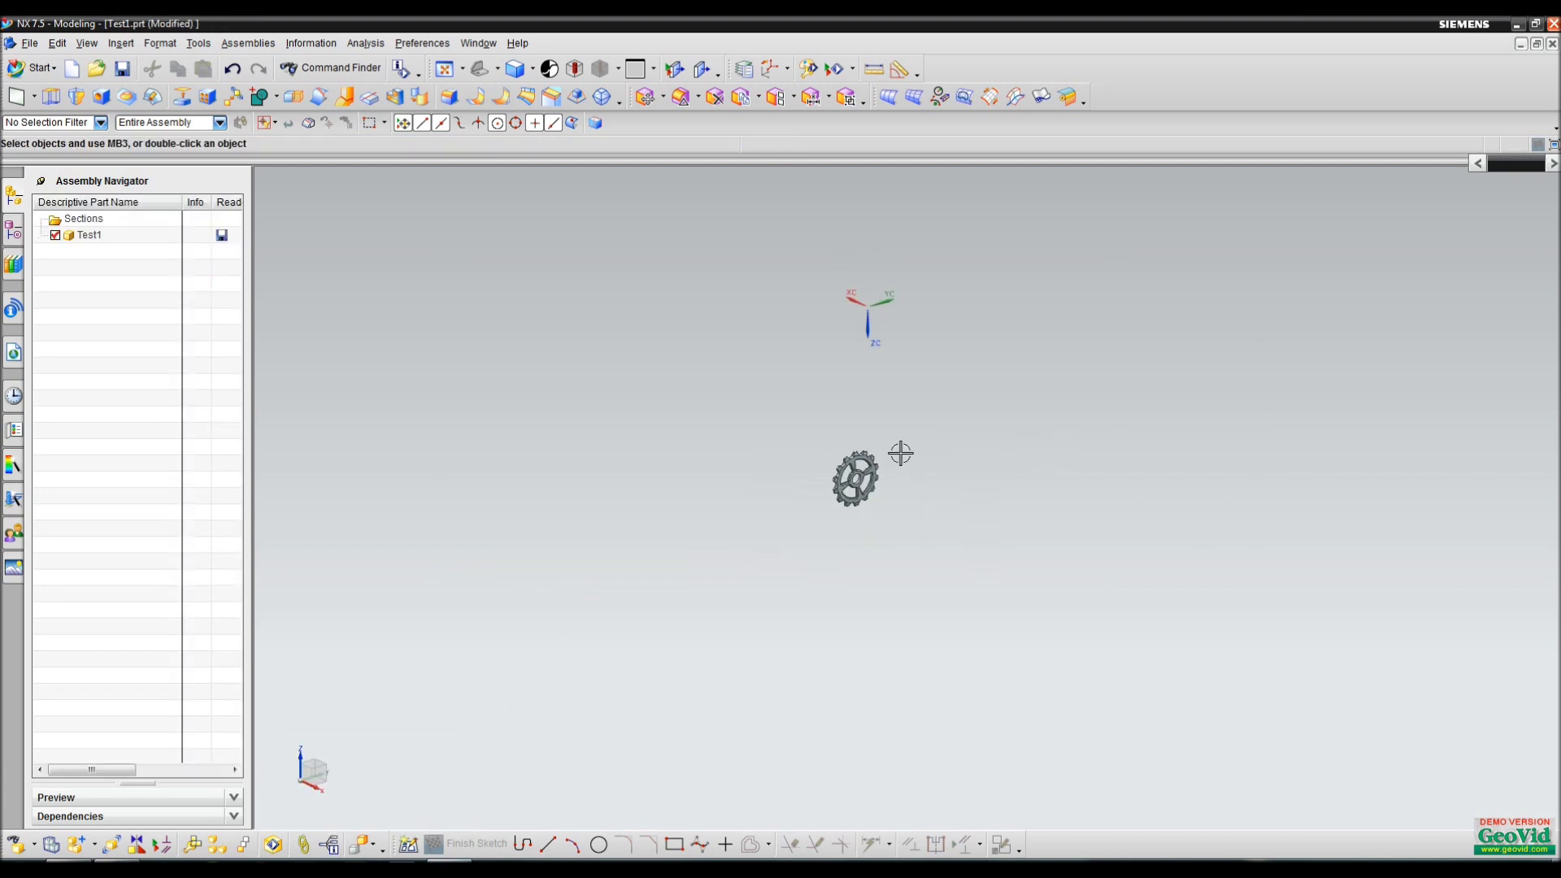
middle_click_drag(919, 415, 930, 478)
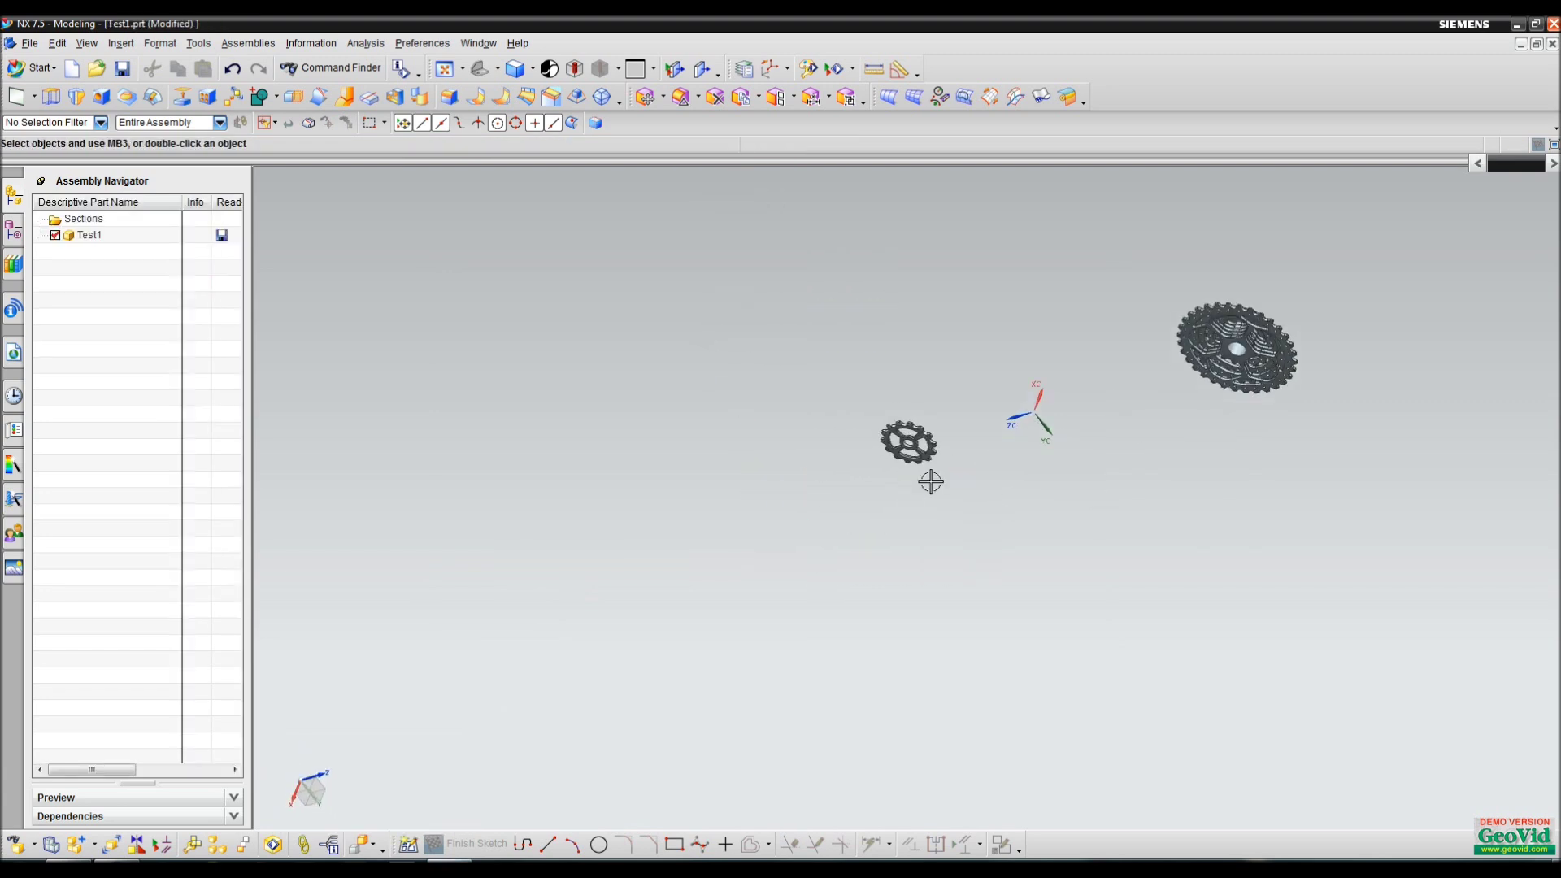
middle_click_drag(881, 380, 904, 566)
scroll(930, 562, "up", 4)
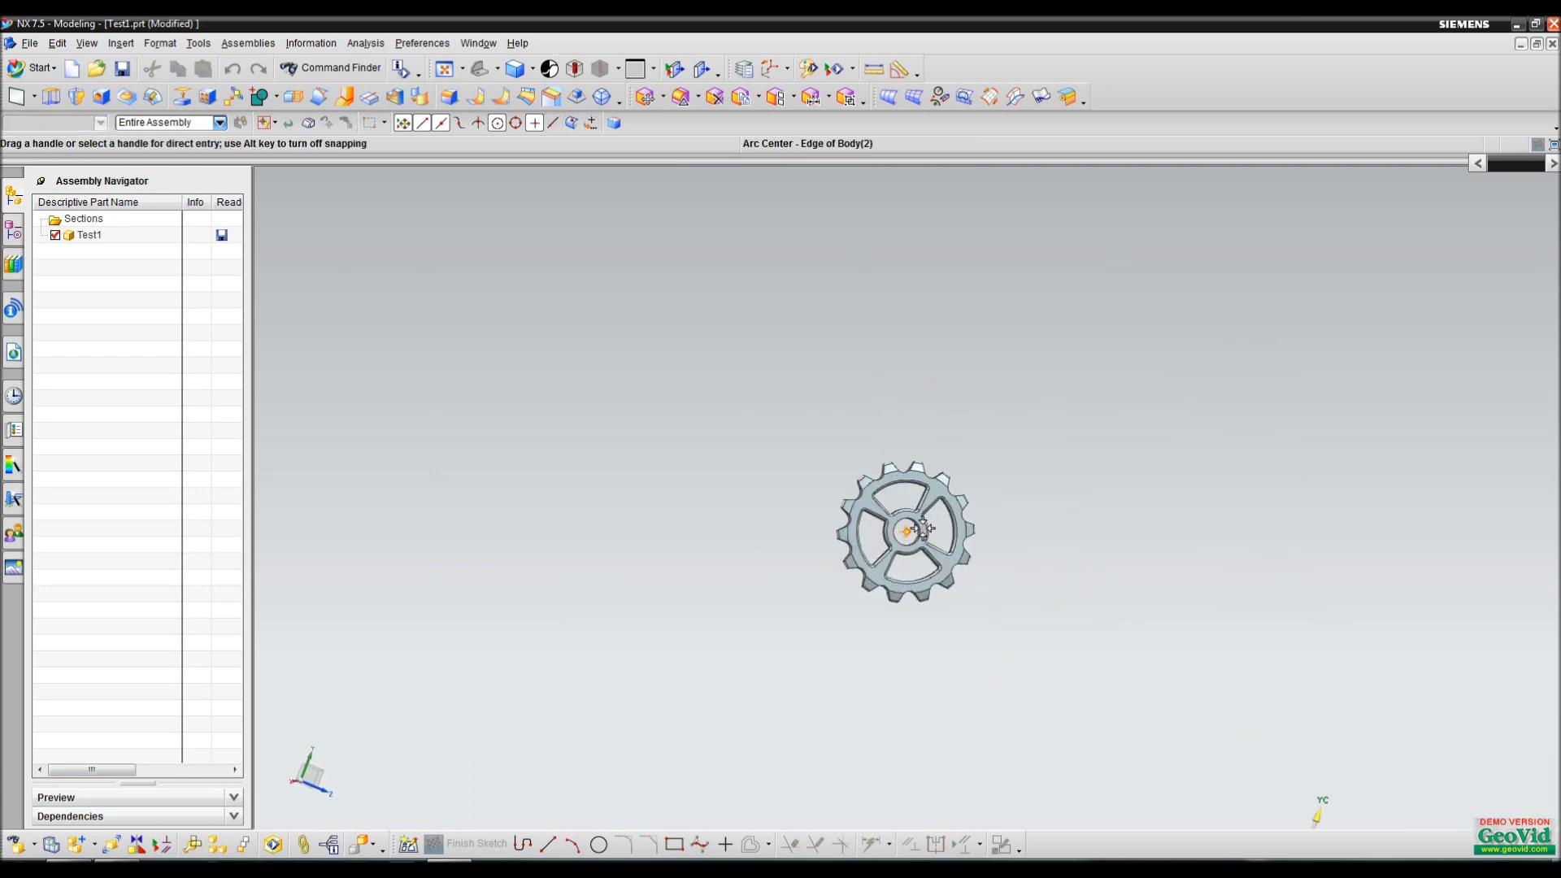
middle_click_drag(1056, 571, 900, 621)
double_click(844, 552)
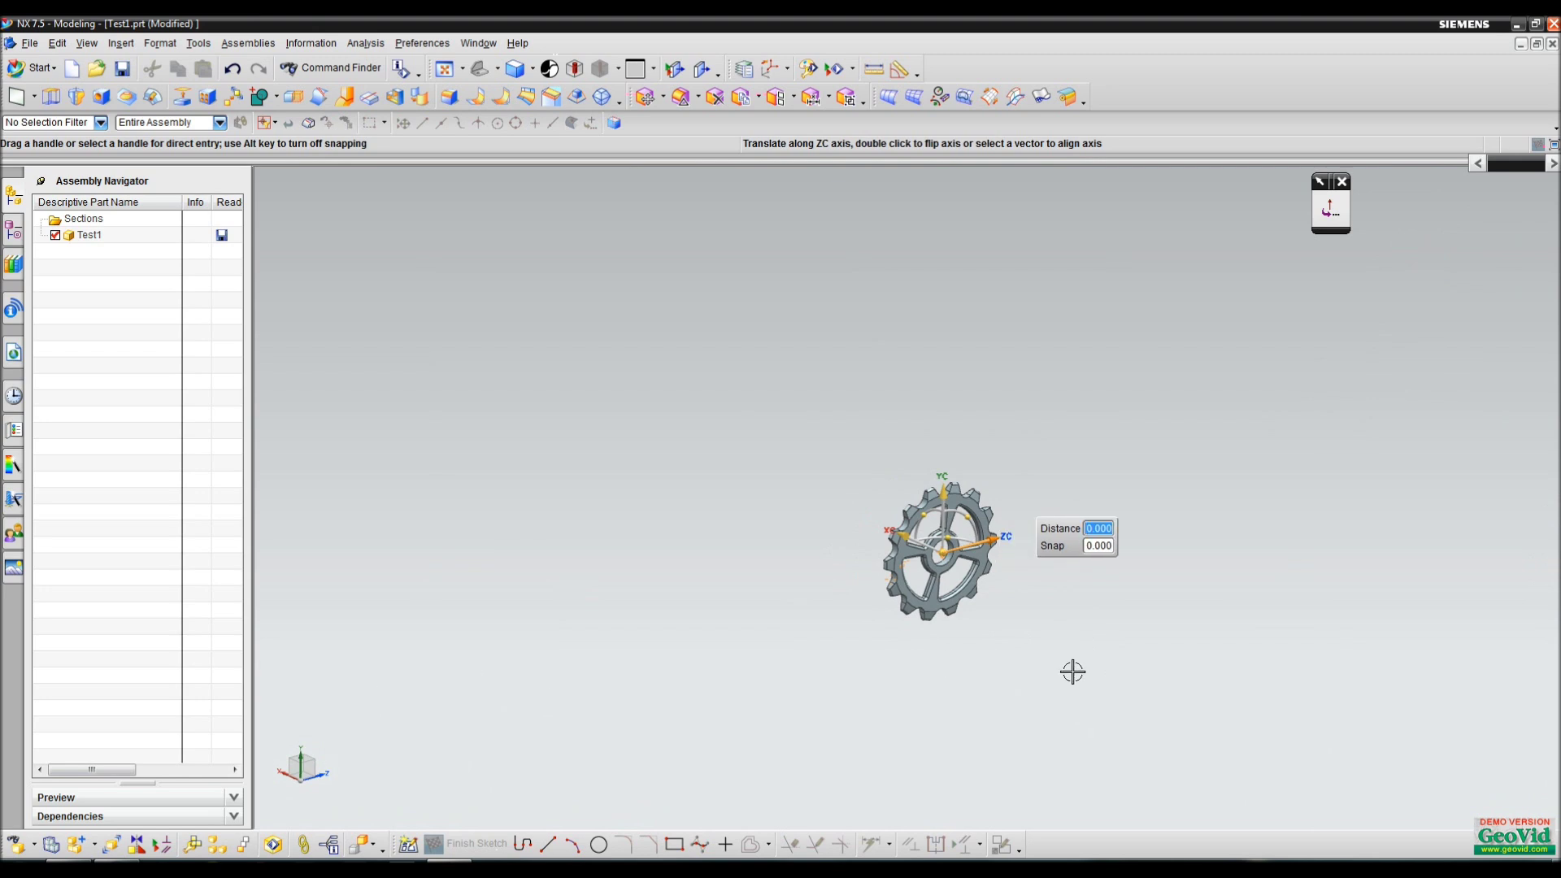
left_click(1342, 182)
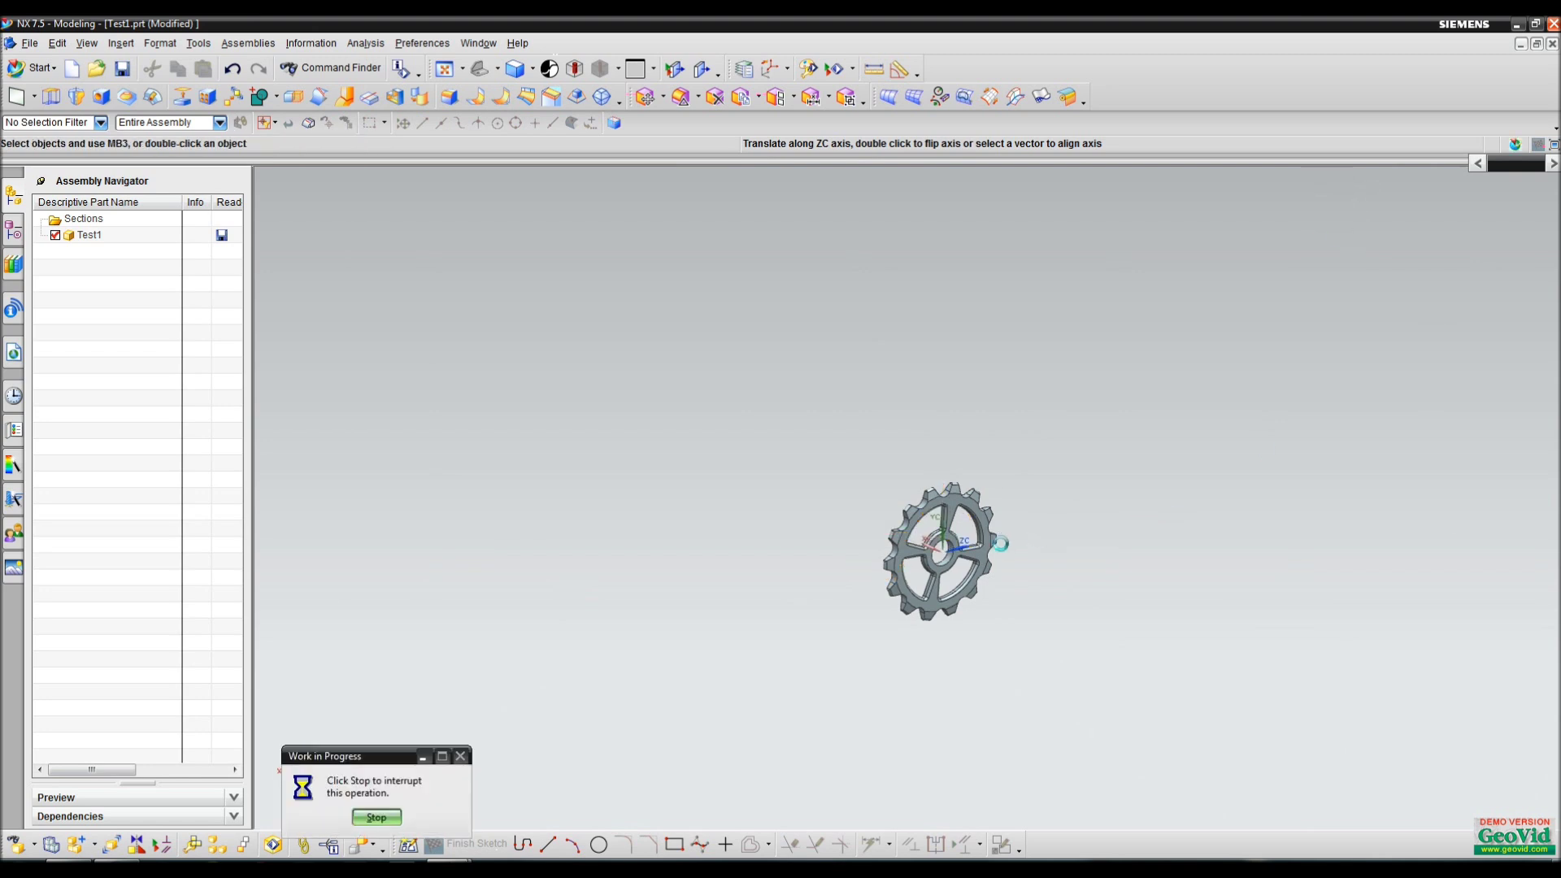
Create a dynamic datum coordinate system at the small sprocket's centre, referenced to the WCS
middle_click_drag(1171, 593, 935, 594, "shift")
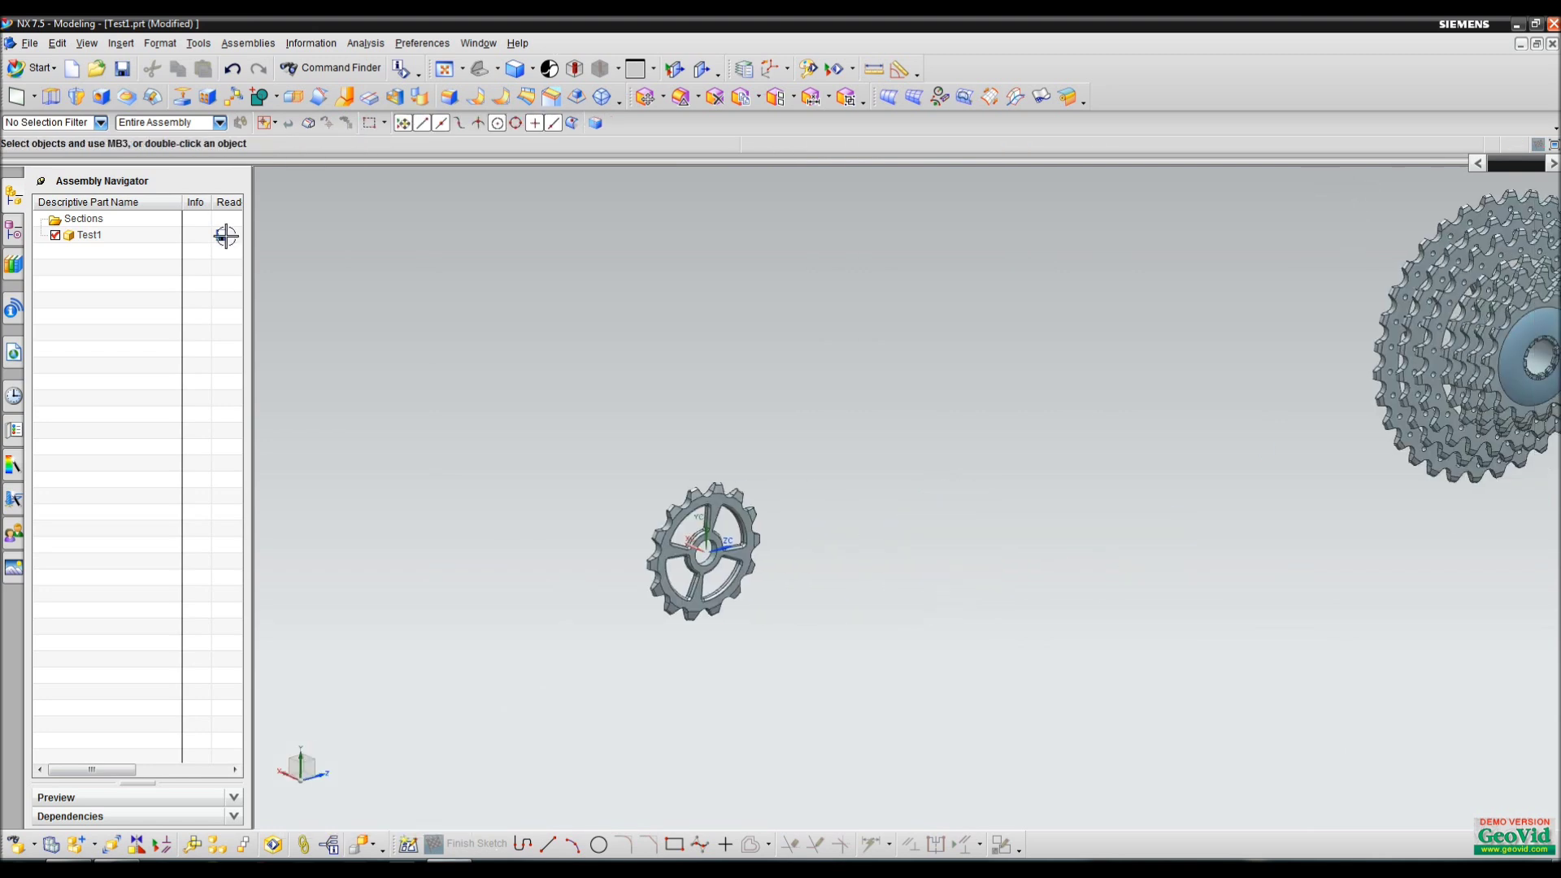
left_click(34, 97)
left_click(44, 155)
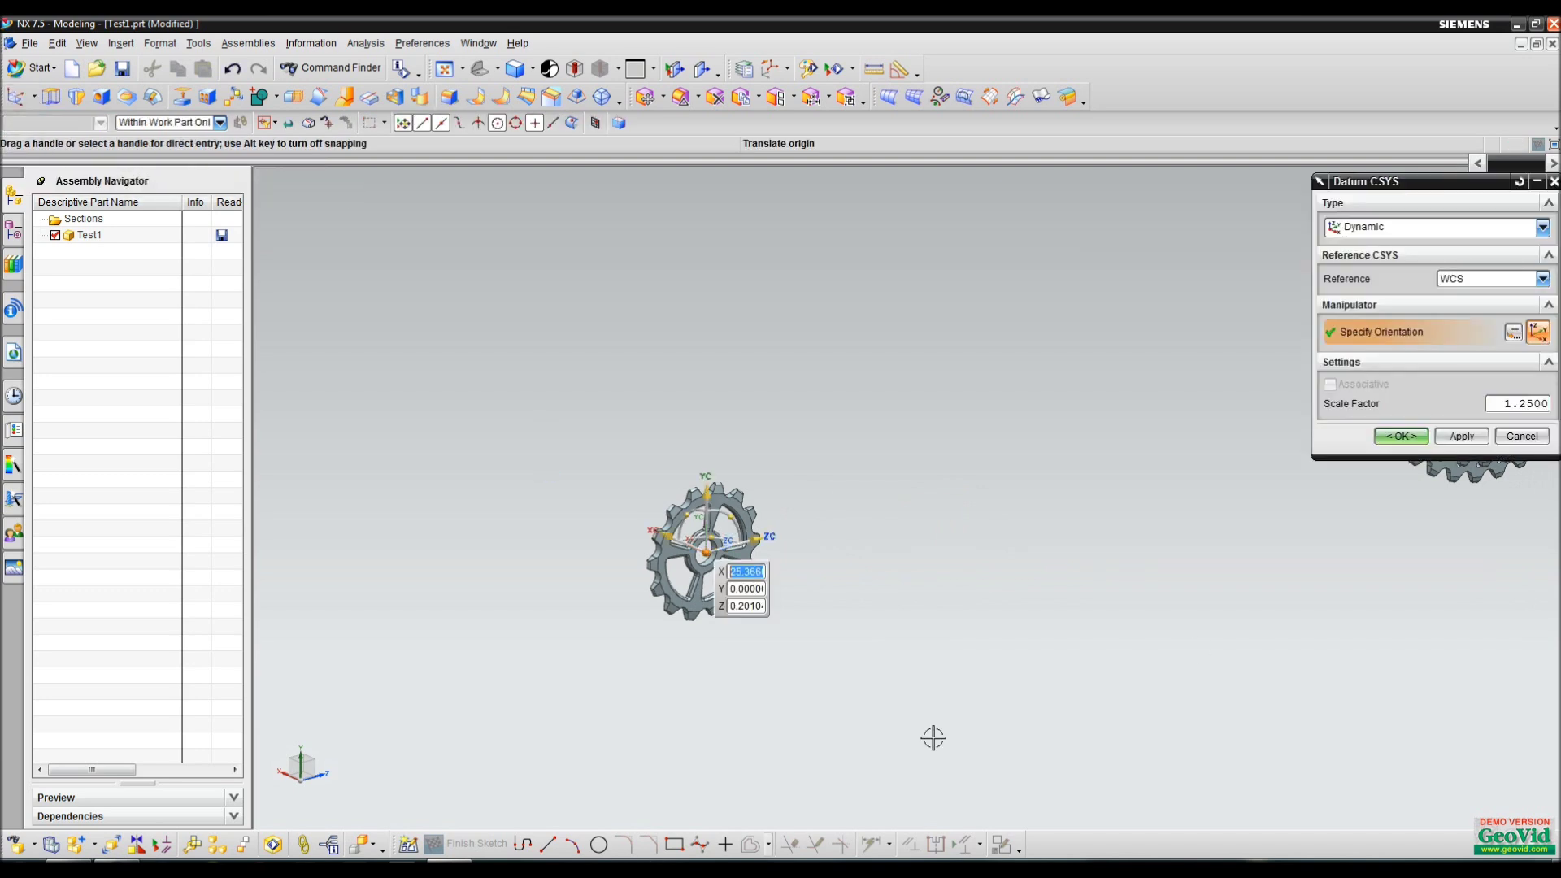
left_click(1384, 435)
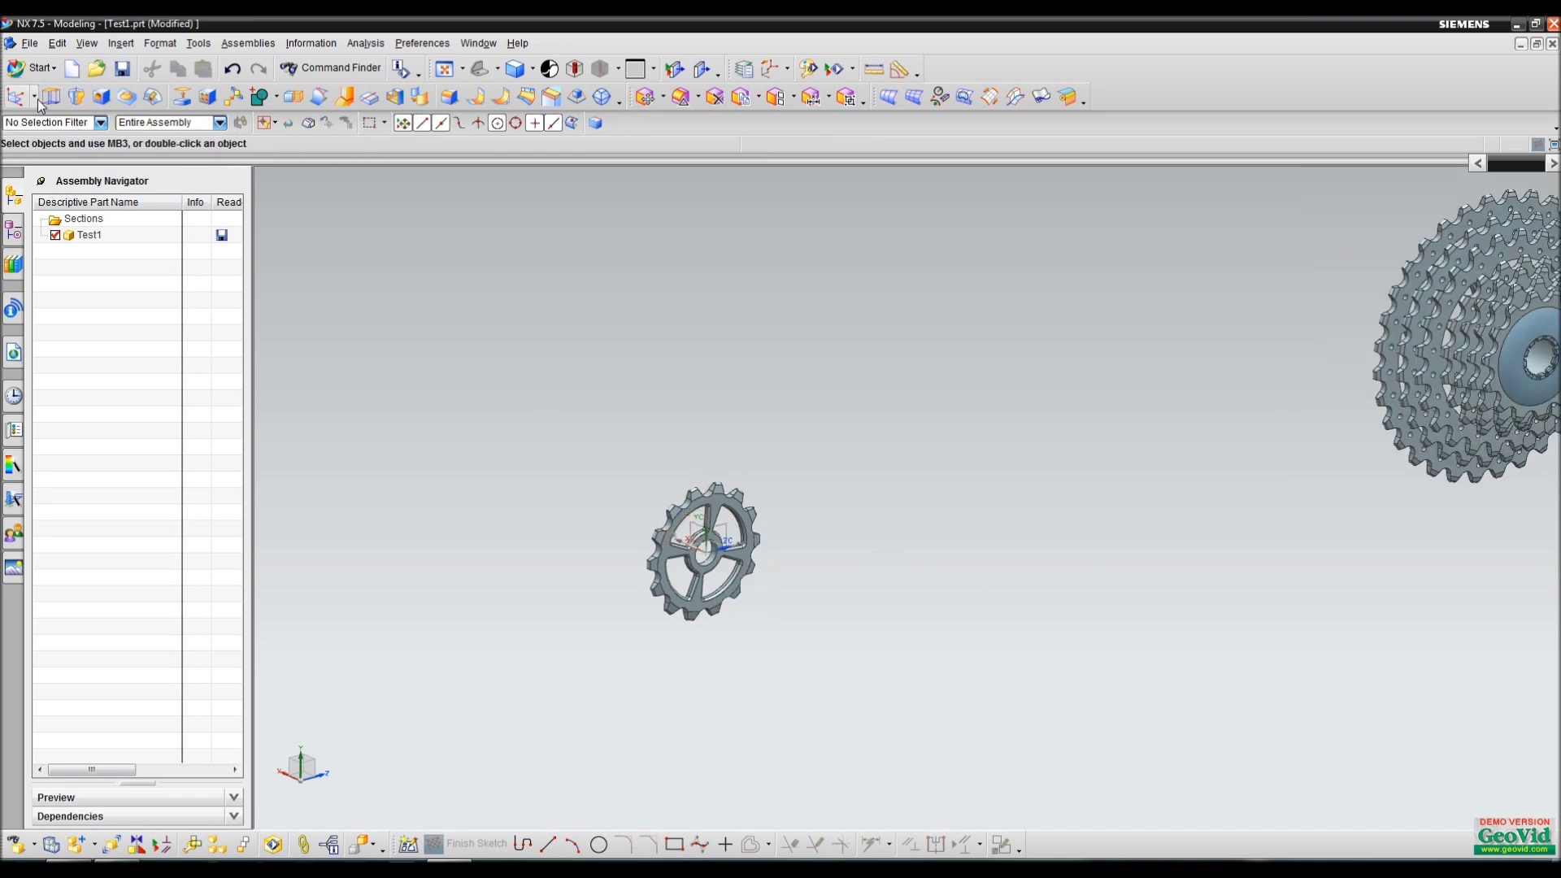
Define an At Distance datum plane parallel to the small sprocket's face with an offset of 1.79125 mm
left_click(36, 100)
left_click(37, 119)
left_click(744, 546)
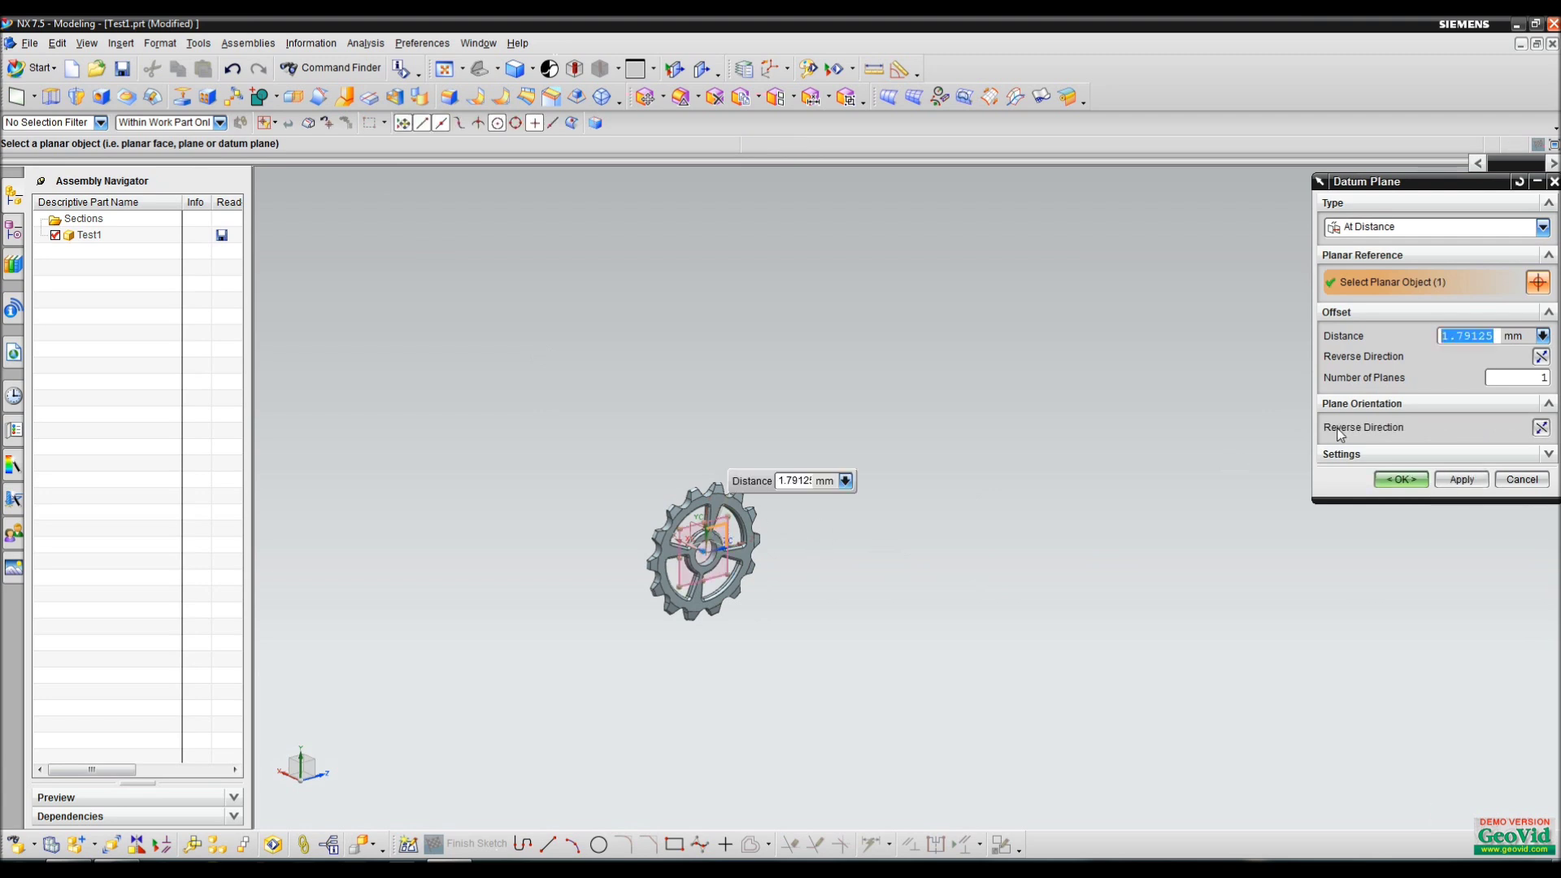
middle_click_drag(872, 388, 804, 527)
scroll(794, 546, "up", 3)
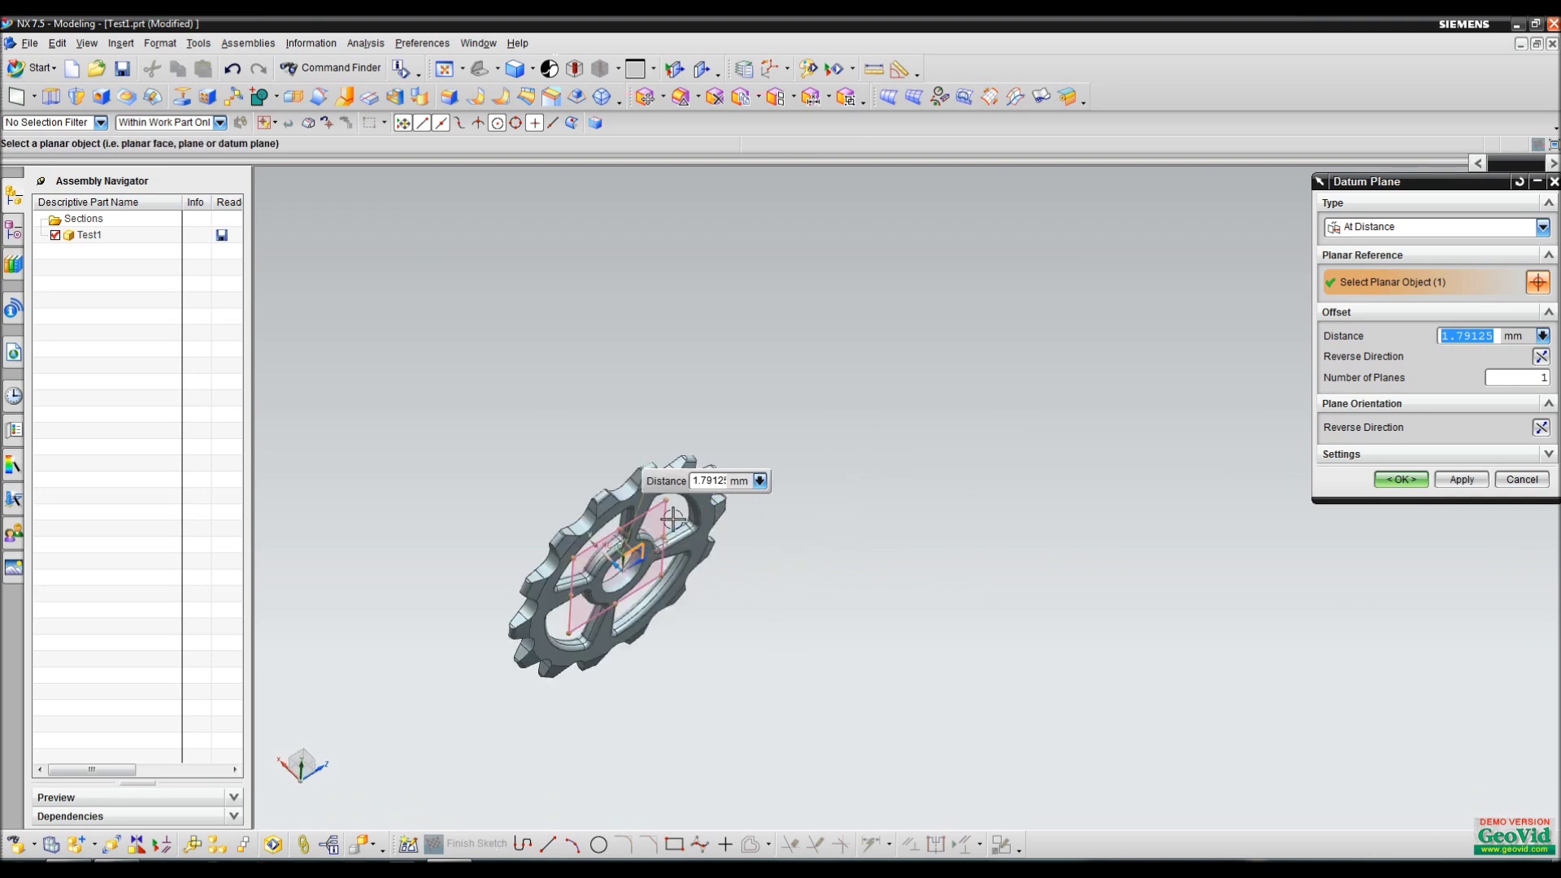
left_click(1377, 235)
left_click(1383, 280)
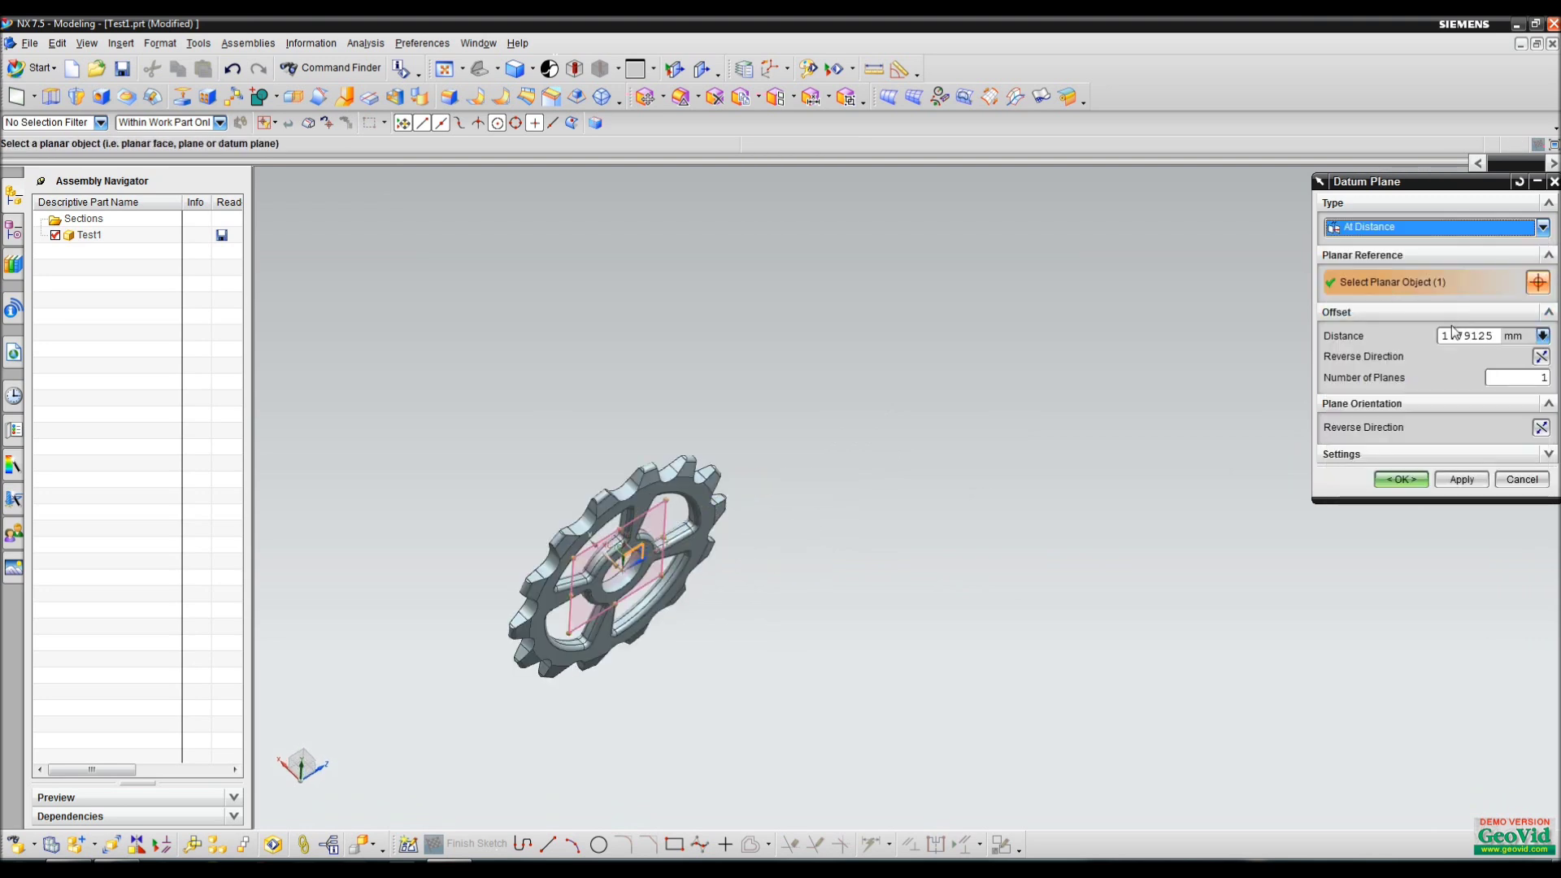
left_click_drag(1440, 335, 1485, 335)
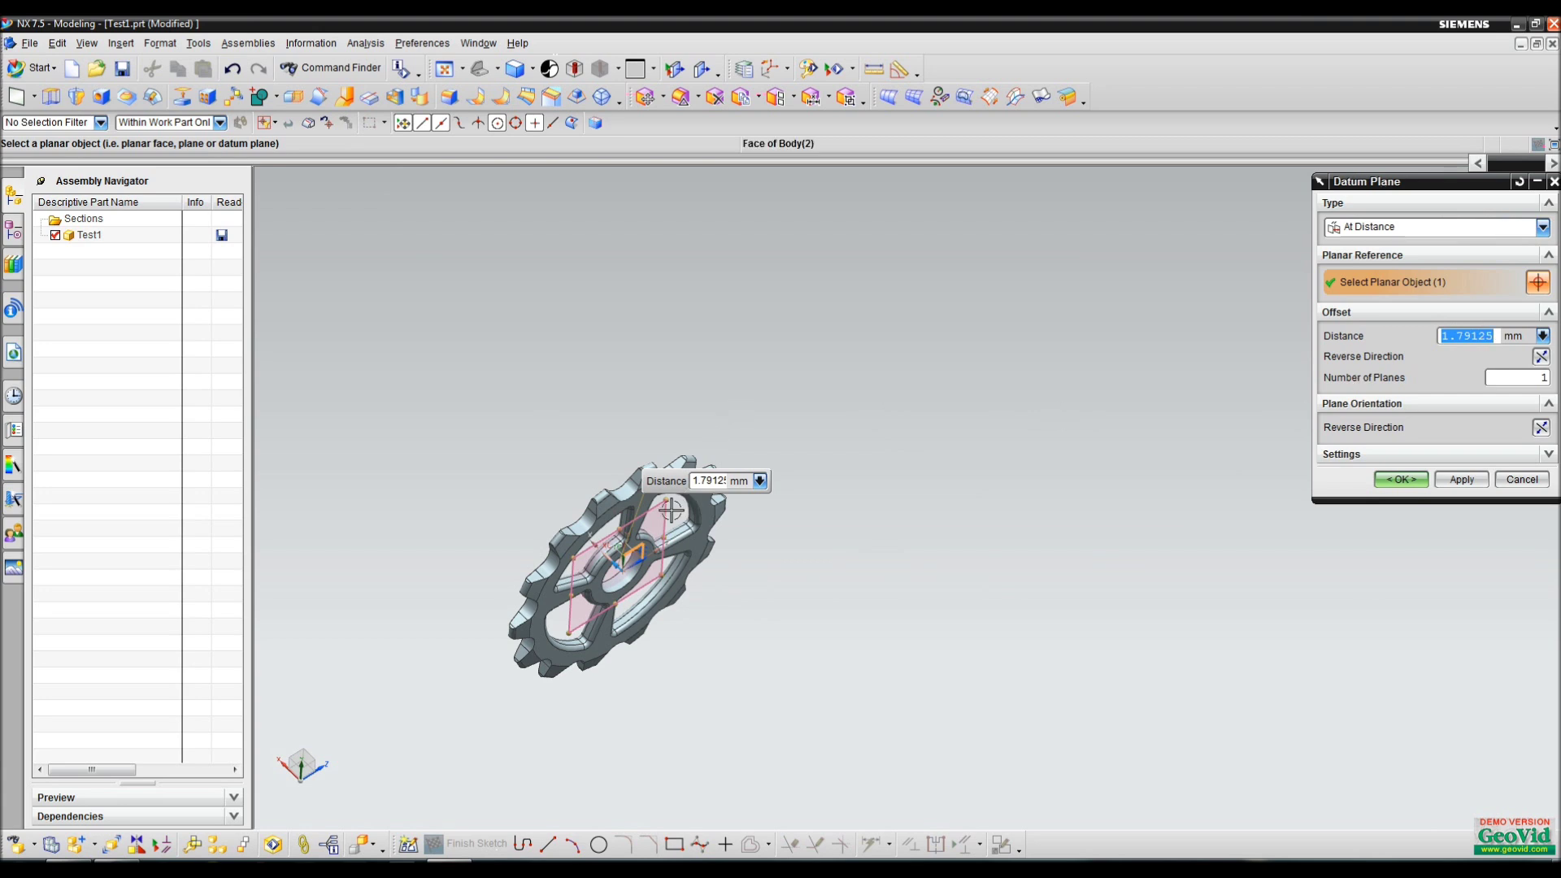
Enlarge the datum plane to about 67 by 67 mm so it surrounds the small sprocket, and create it
left_click_drag(665, 500, 747, 391)
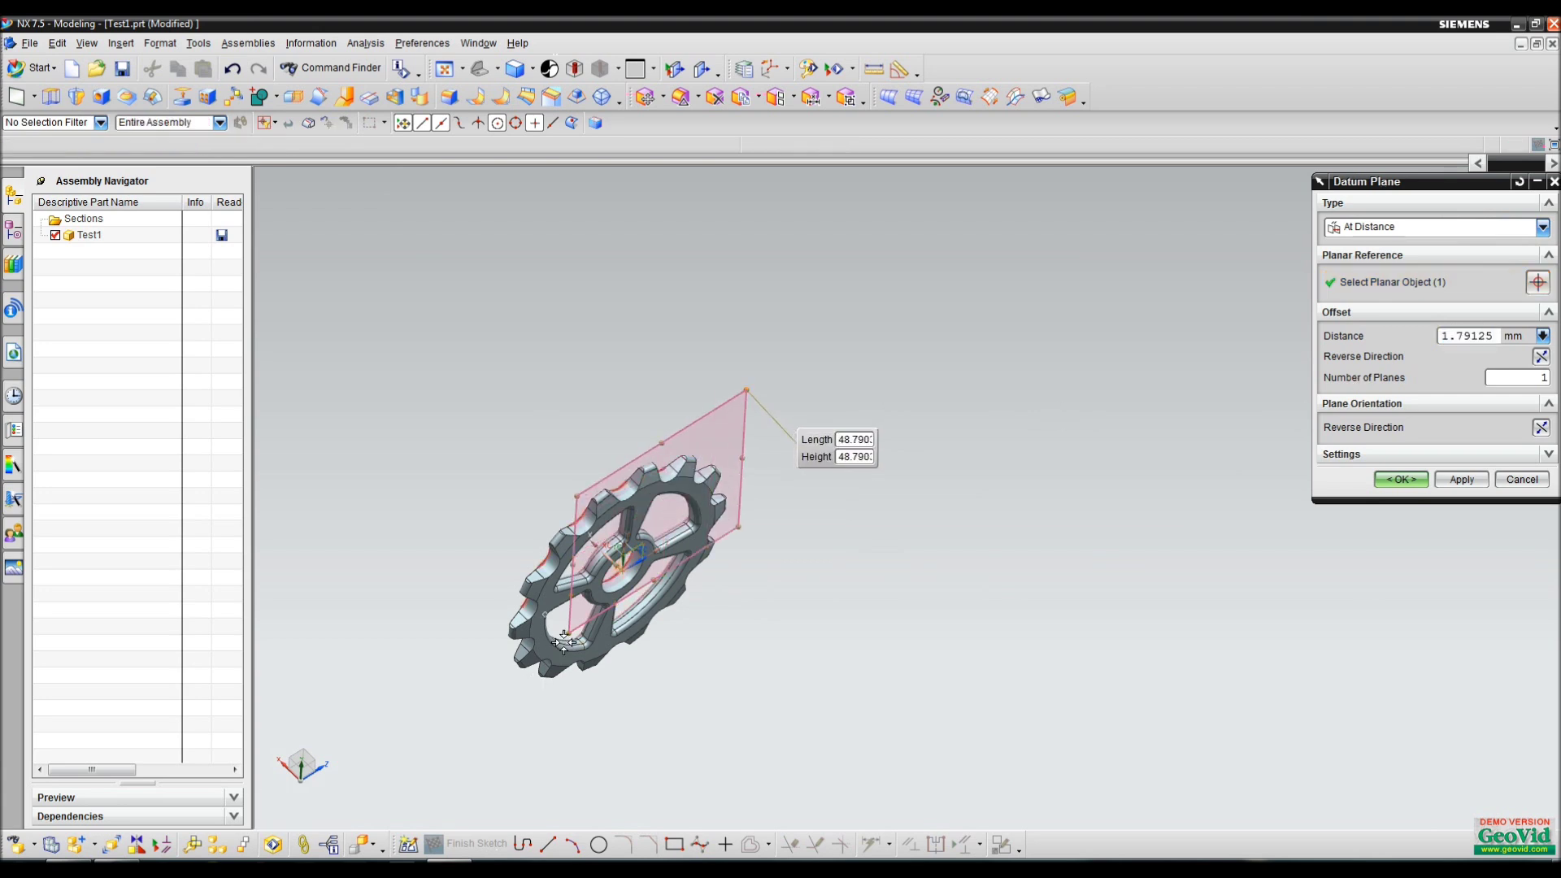
left_click_drag(562, 647, 516, 732)
mouse_move(730, 620)
middle_mouse_down()
mouse_move(739, 666)
mouse_move(718, 592)
middle_mouse_up()
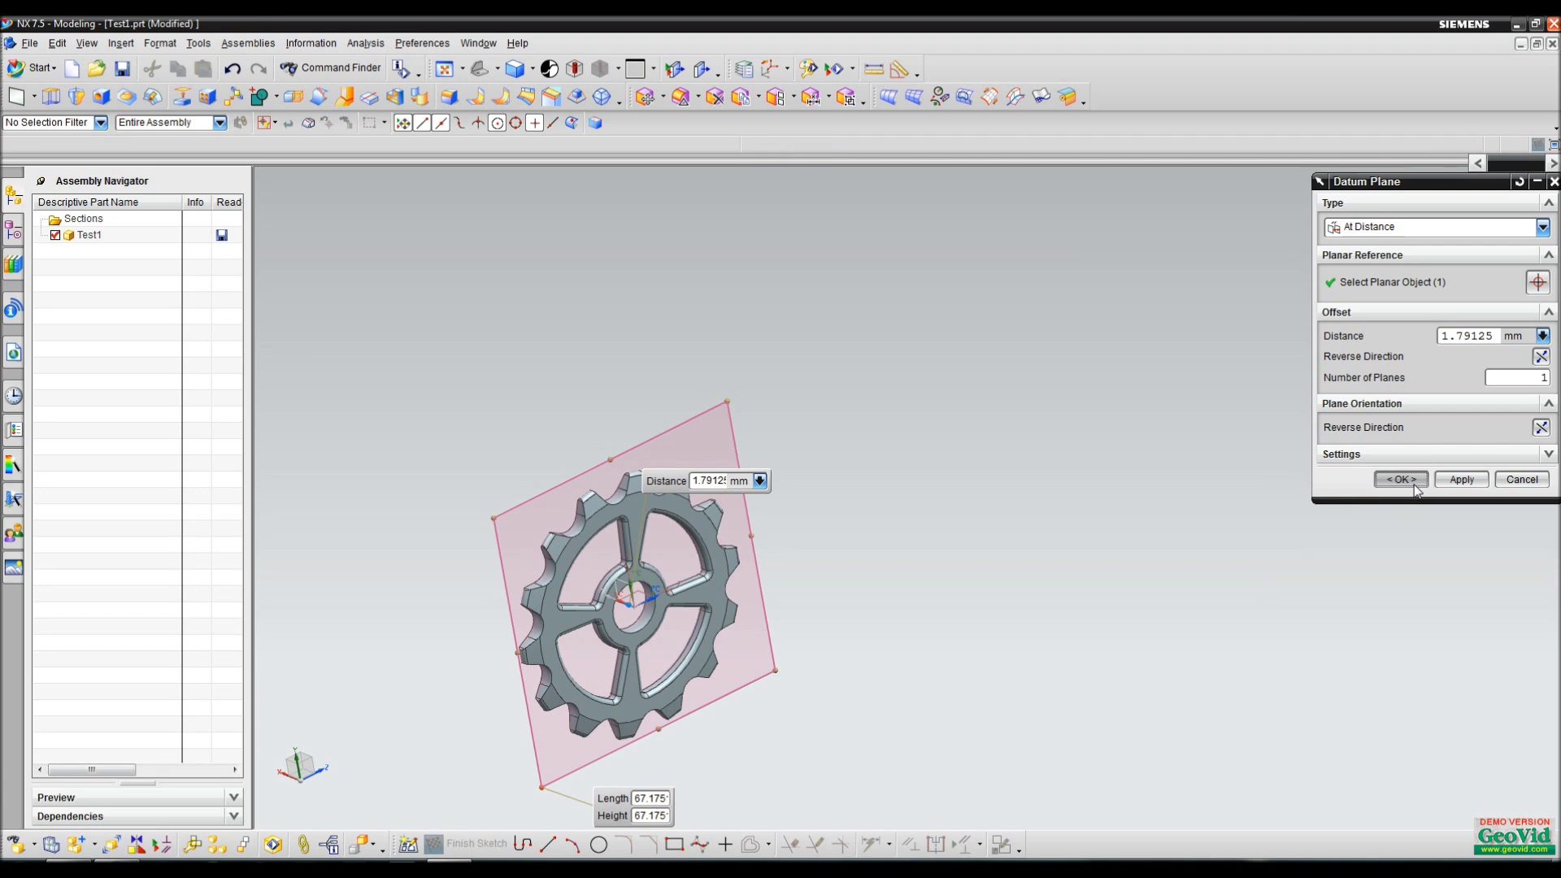
left_click(1401, 480)
Create a sketch in the task environment on the new datum plane through the small sprocket
left_click(121, 43)
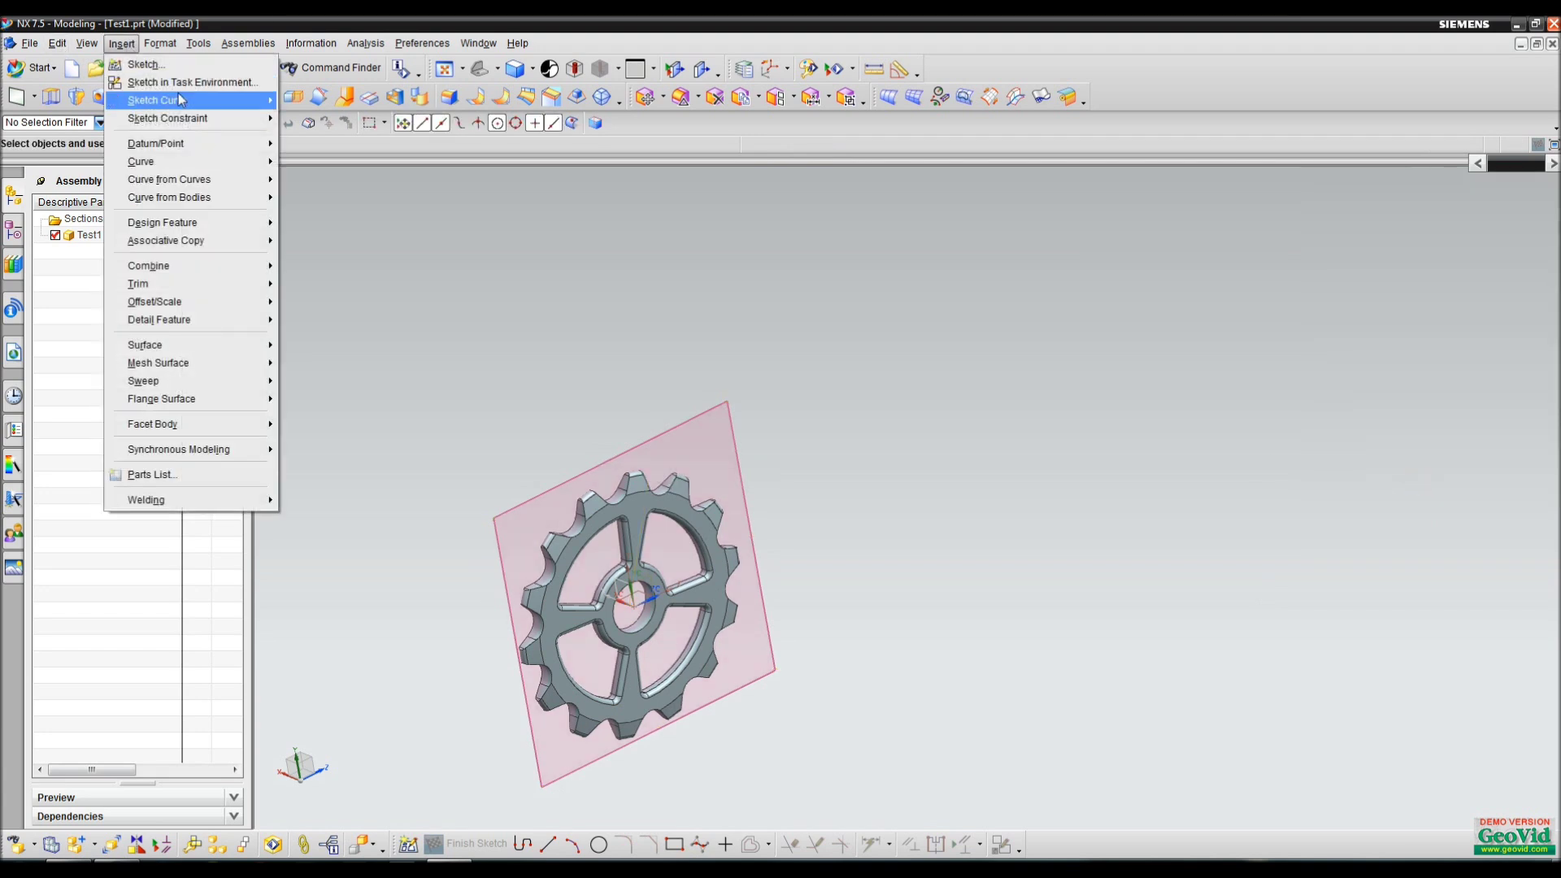
left_click(187, 82)
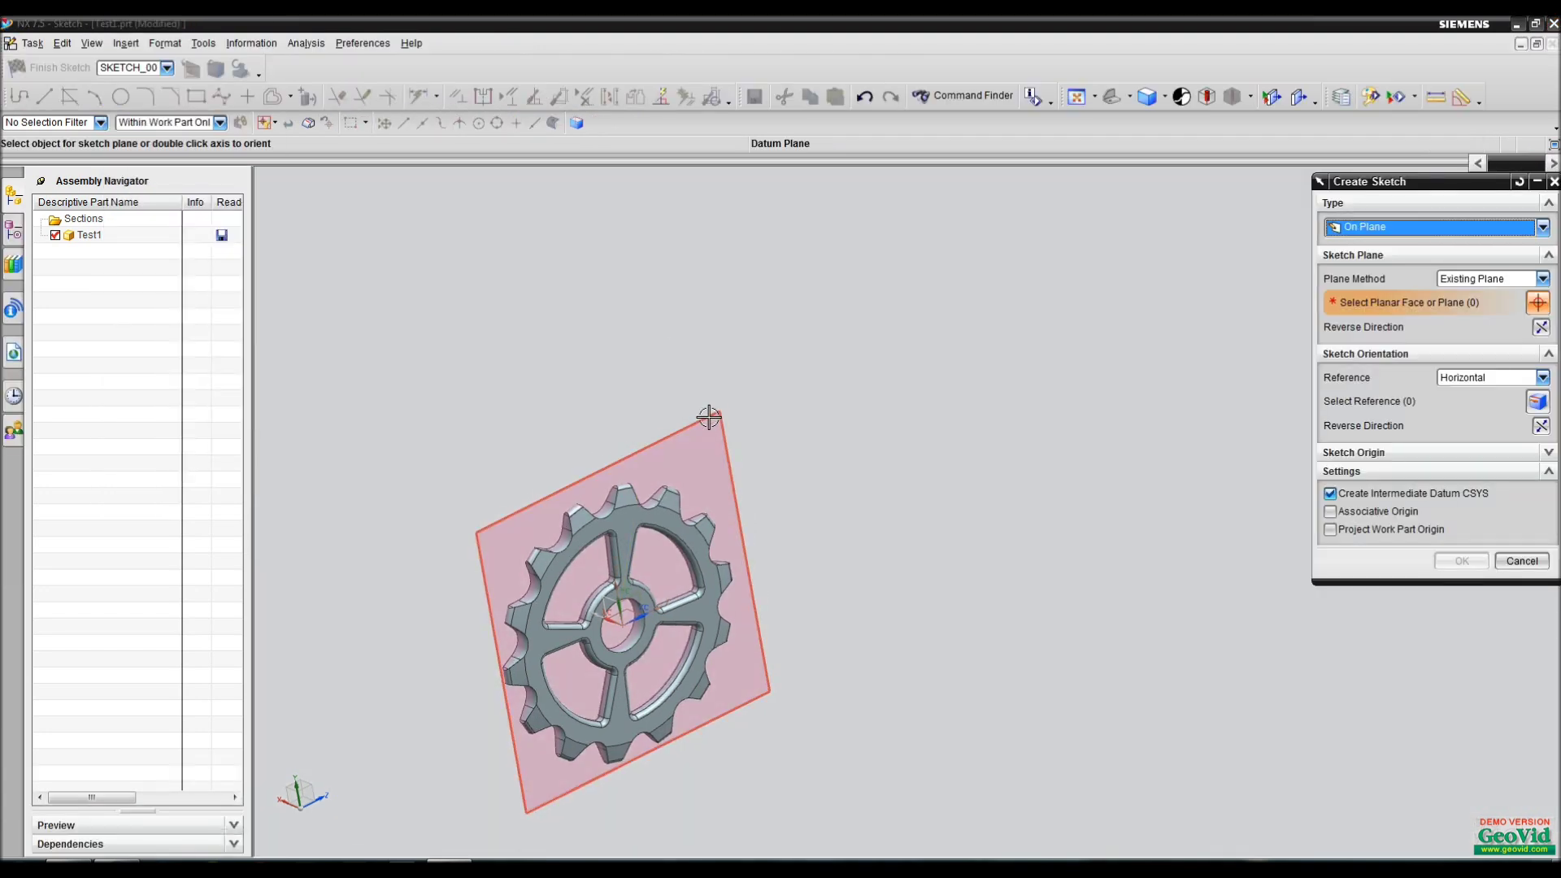
left_click(708, 417)
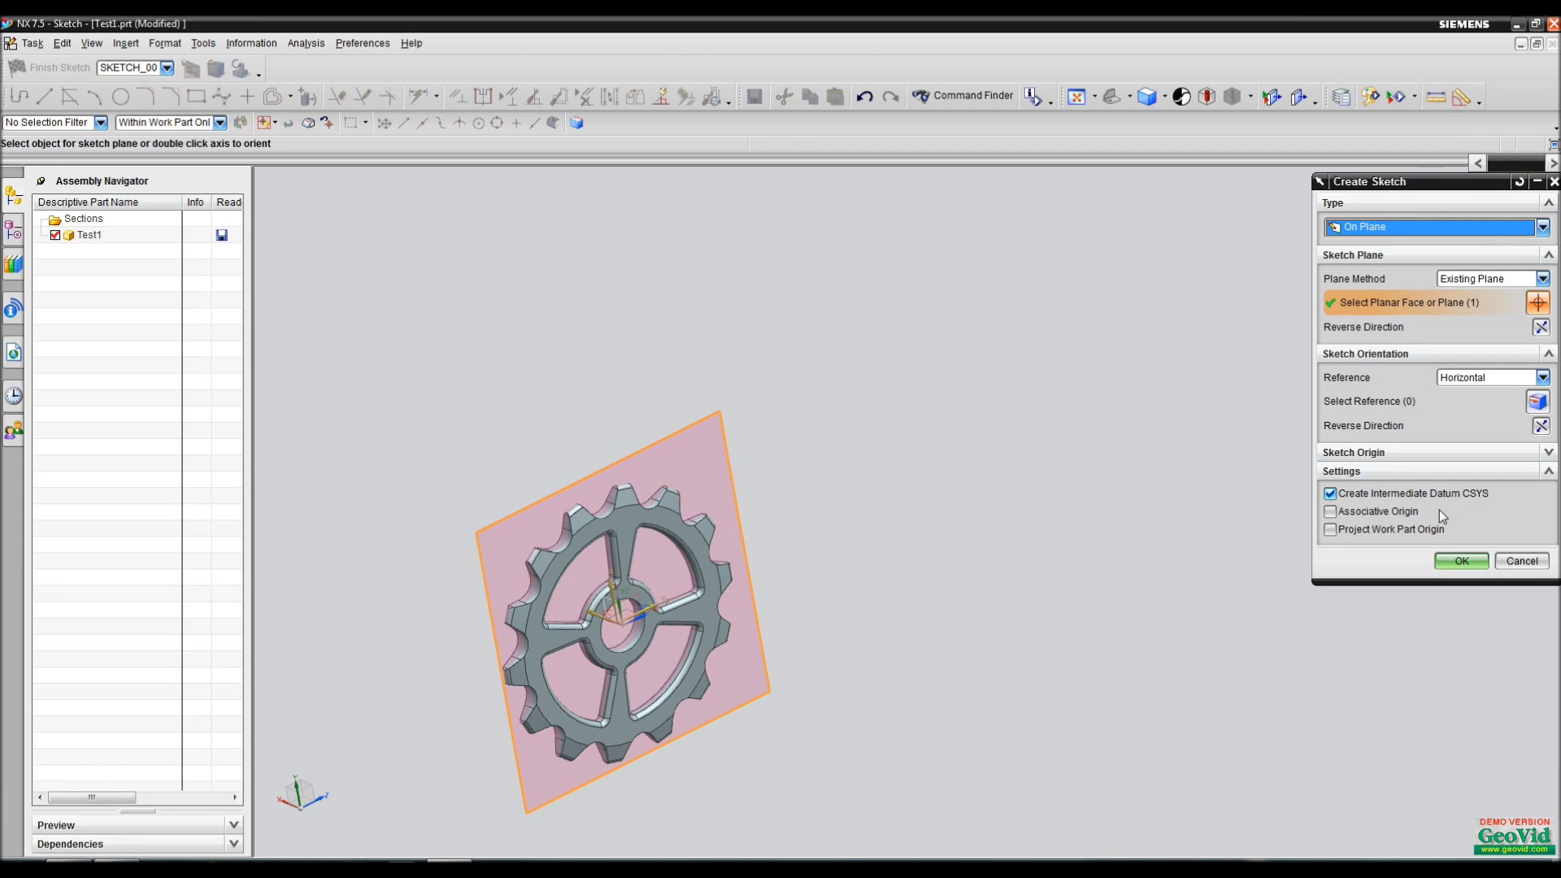
left_click(1460, 561)
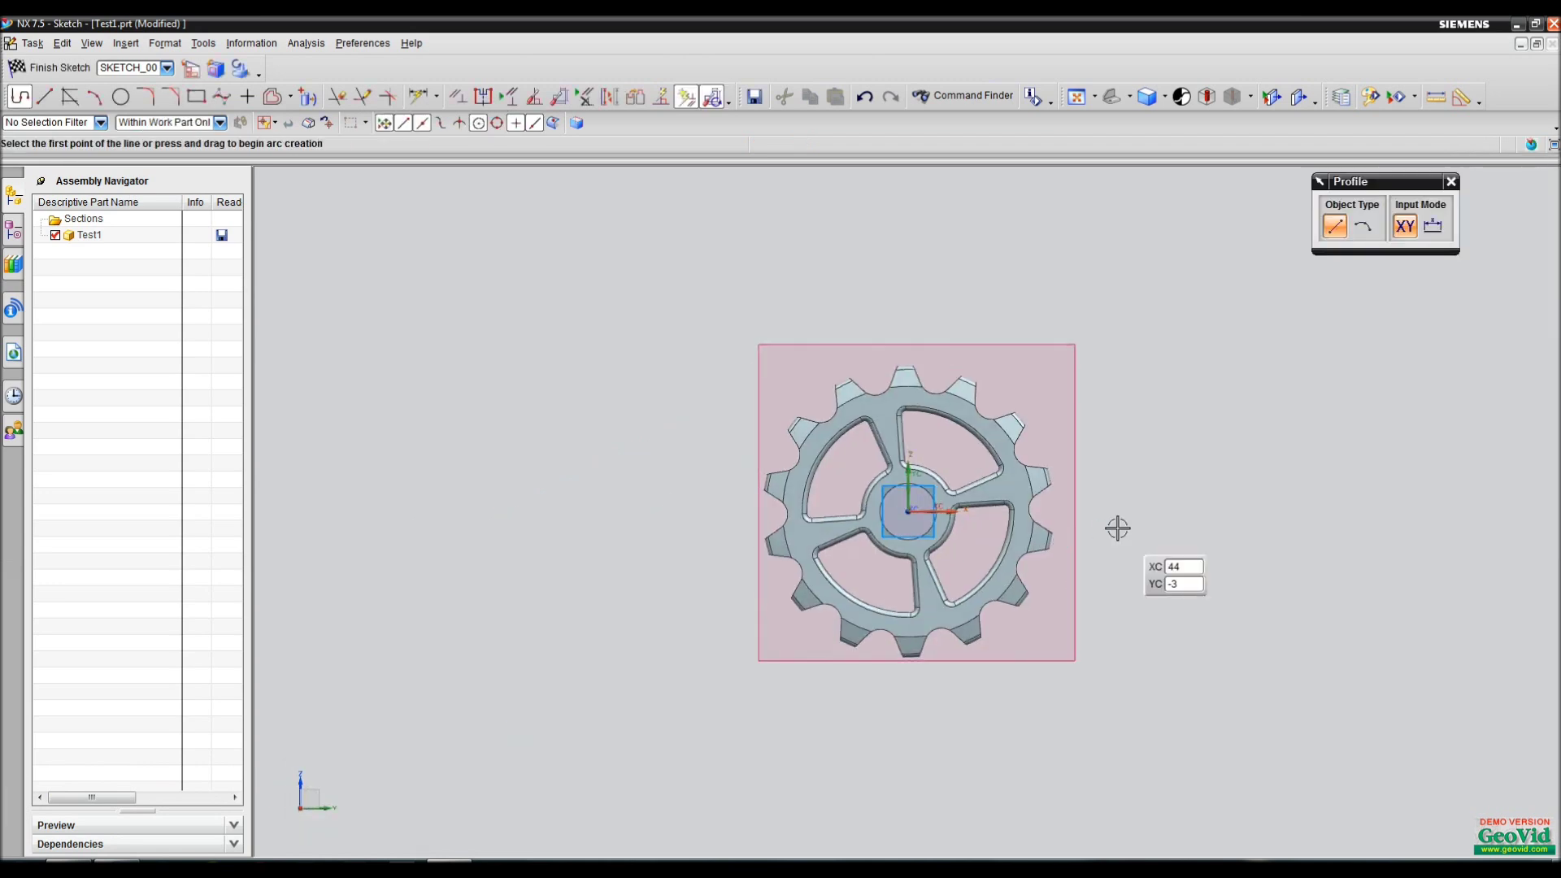
Sketch a circle about 58 mm in diameter centred on the small sprocket's bore, passing through an arc centre on the tooth edge
scroll(1118, 529, "down", 5)
mouse_move(1123, 411)
middle_mouse_down("shift")
mouse_move(1057, 481)
mouse_move(837, 460)
mouse_move(819, 461)
mouse_move(812, 488)
mouse_move(813, 455)
middle_mouse_up("shift")
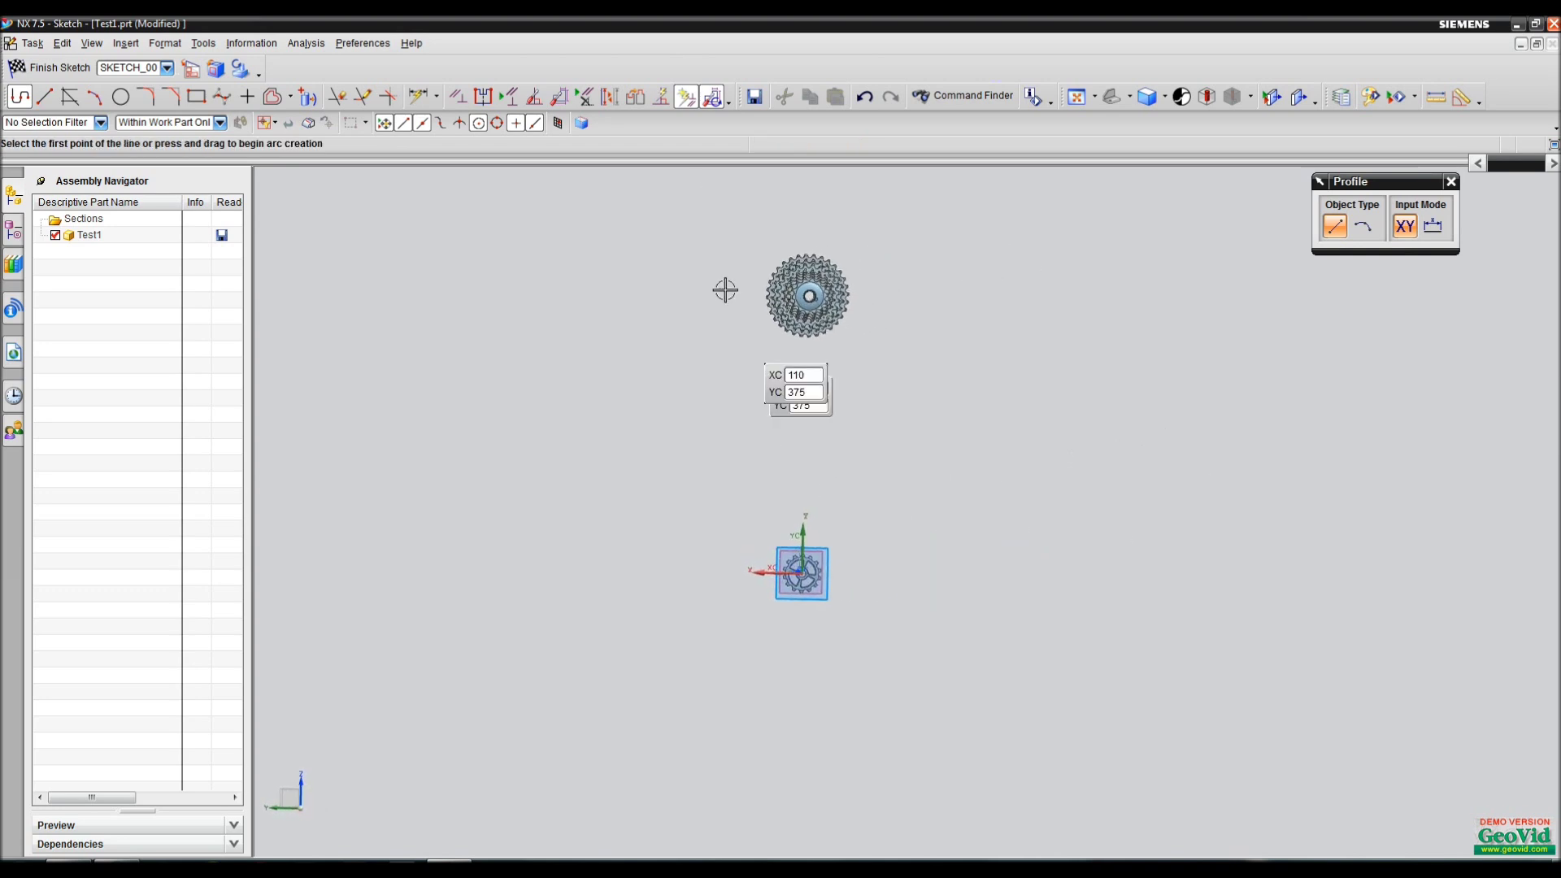
left_click(122, 98)
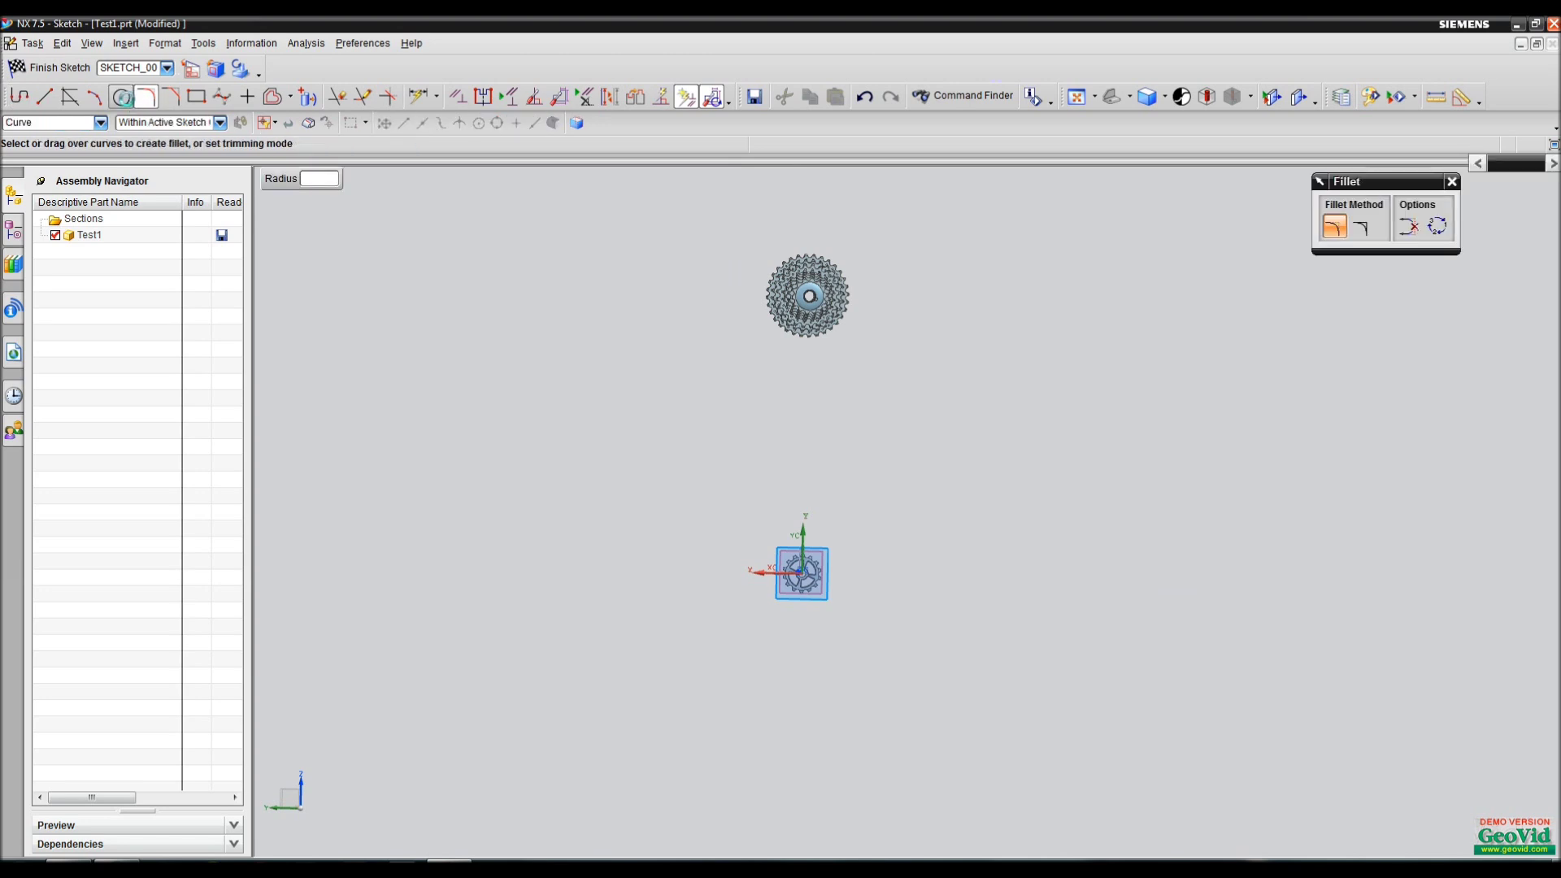
scroll(752, 593, "up", 3)
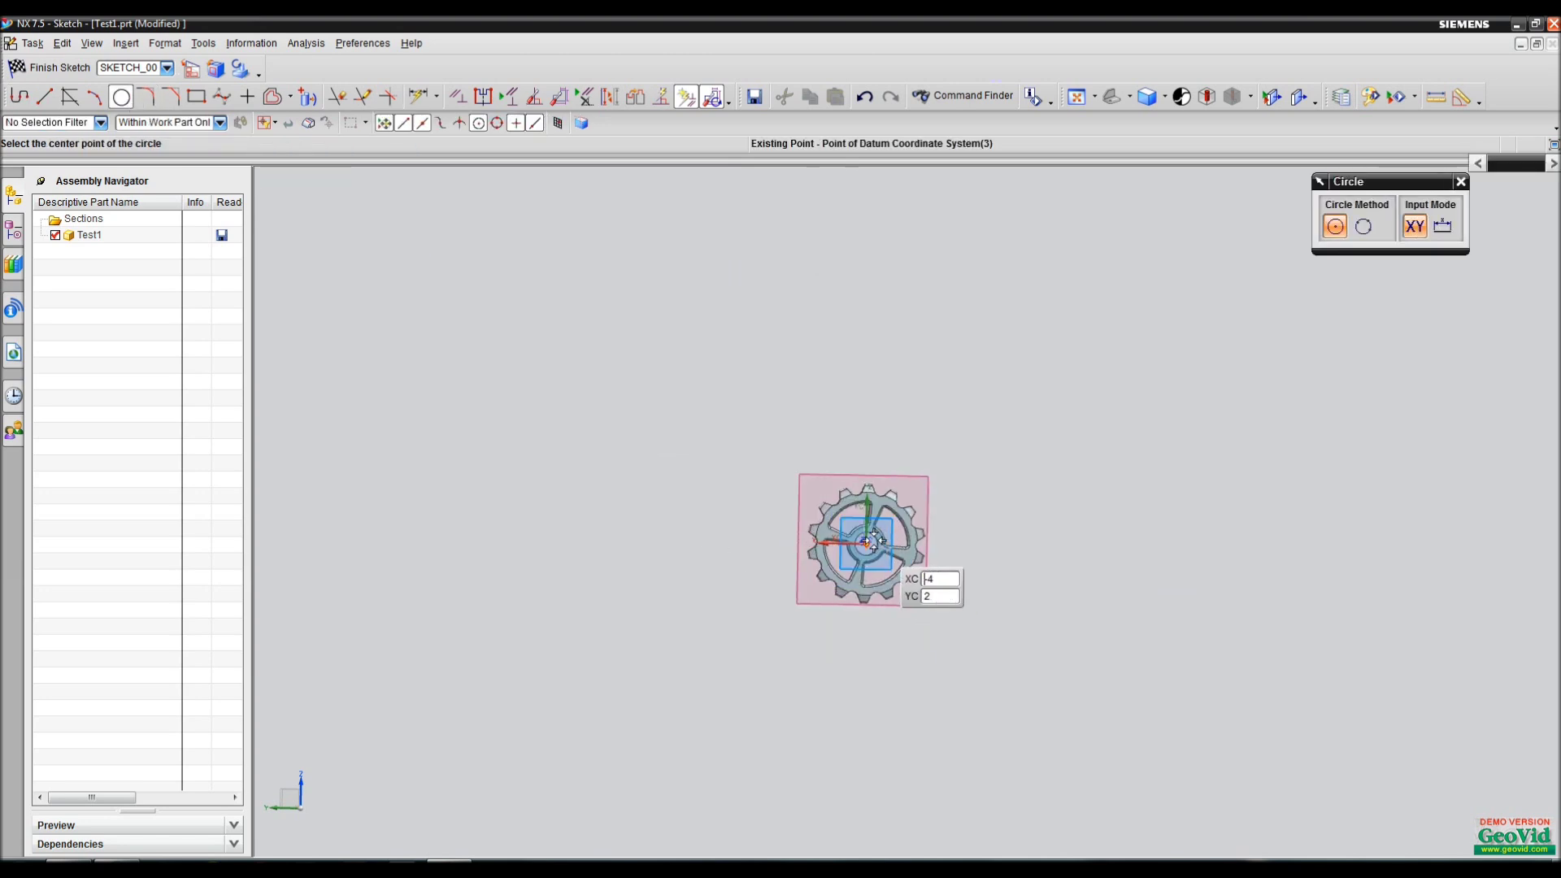
scroll(876, 540, "up", 3)
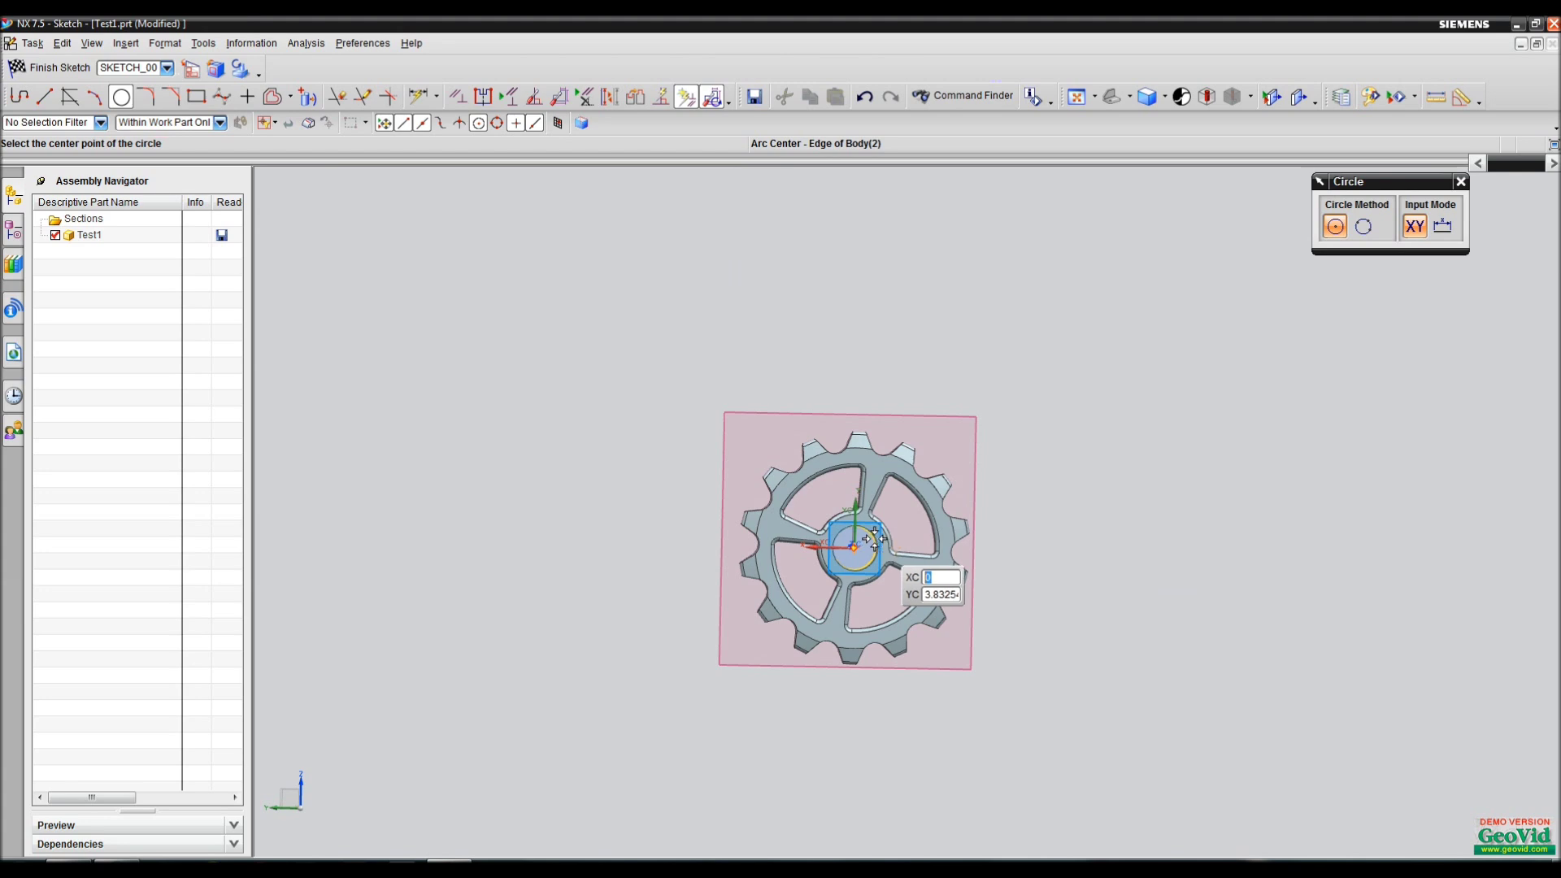
left_click(874, 540)
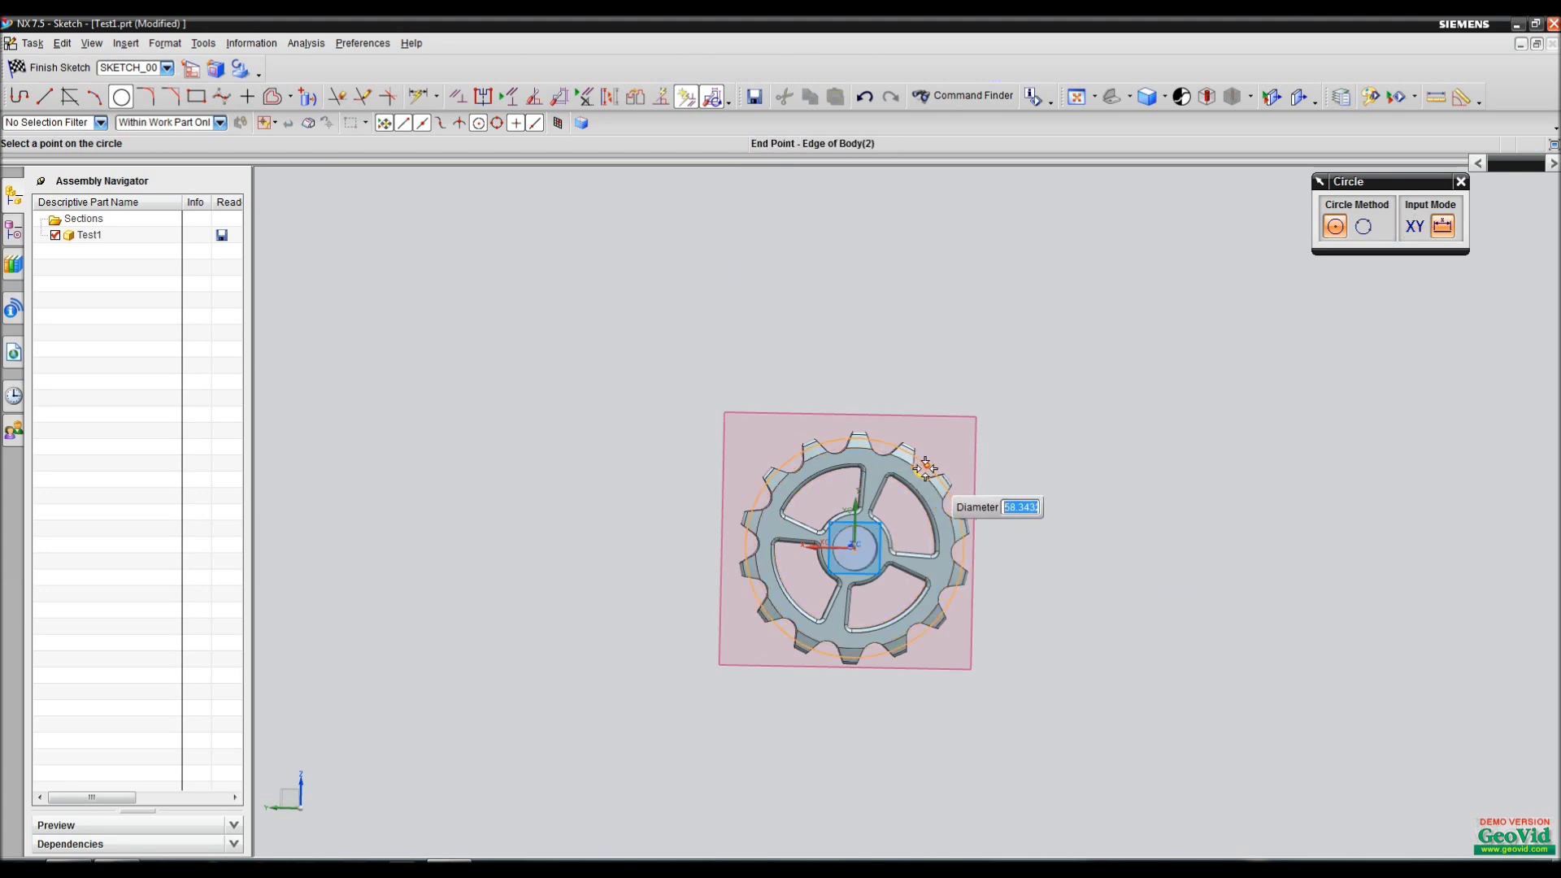
left_click(926, 469)
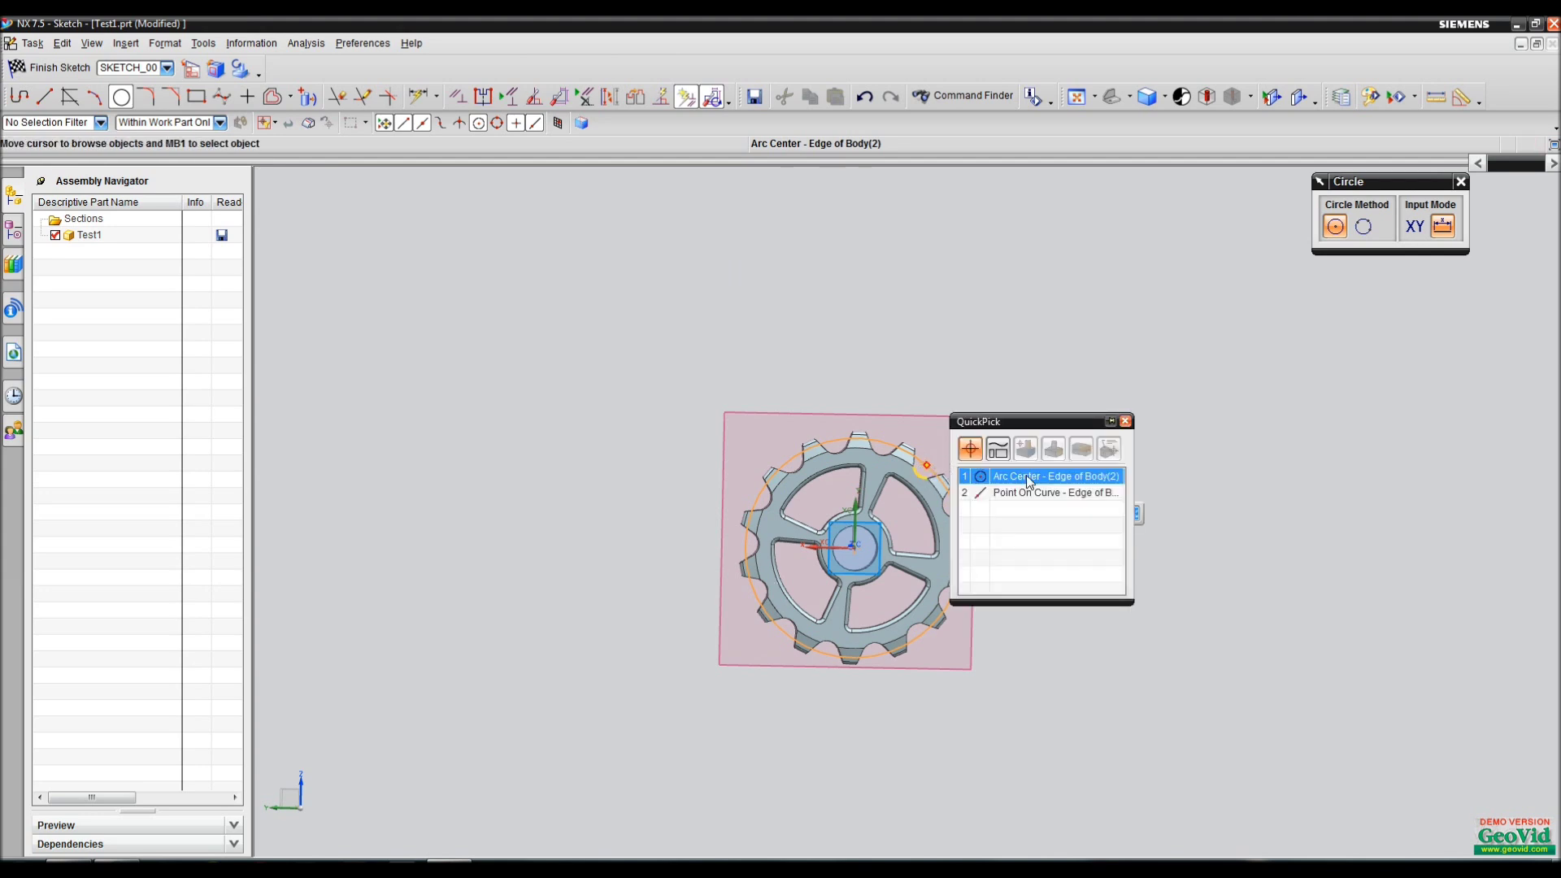
left_click(1021, 475)
middle_click_drag(967, 338, 959, 444, "shift")
scroll(952, 446, "down", 8)
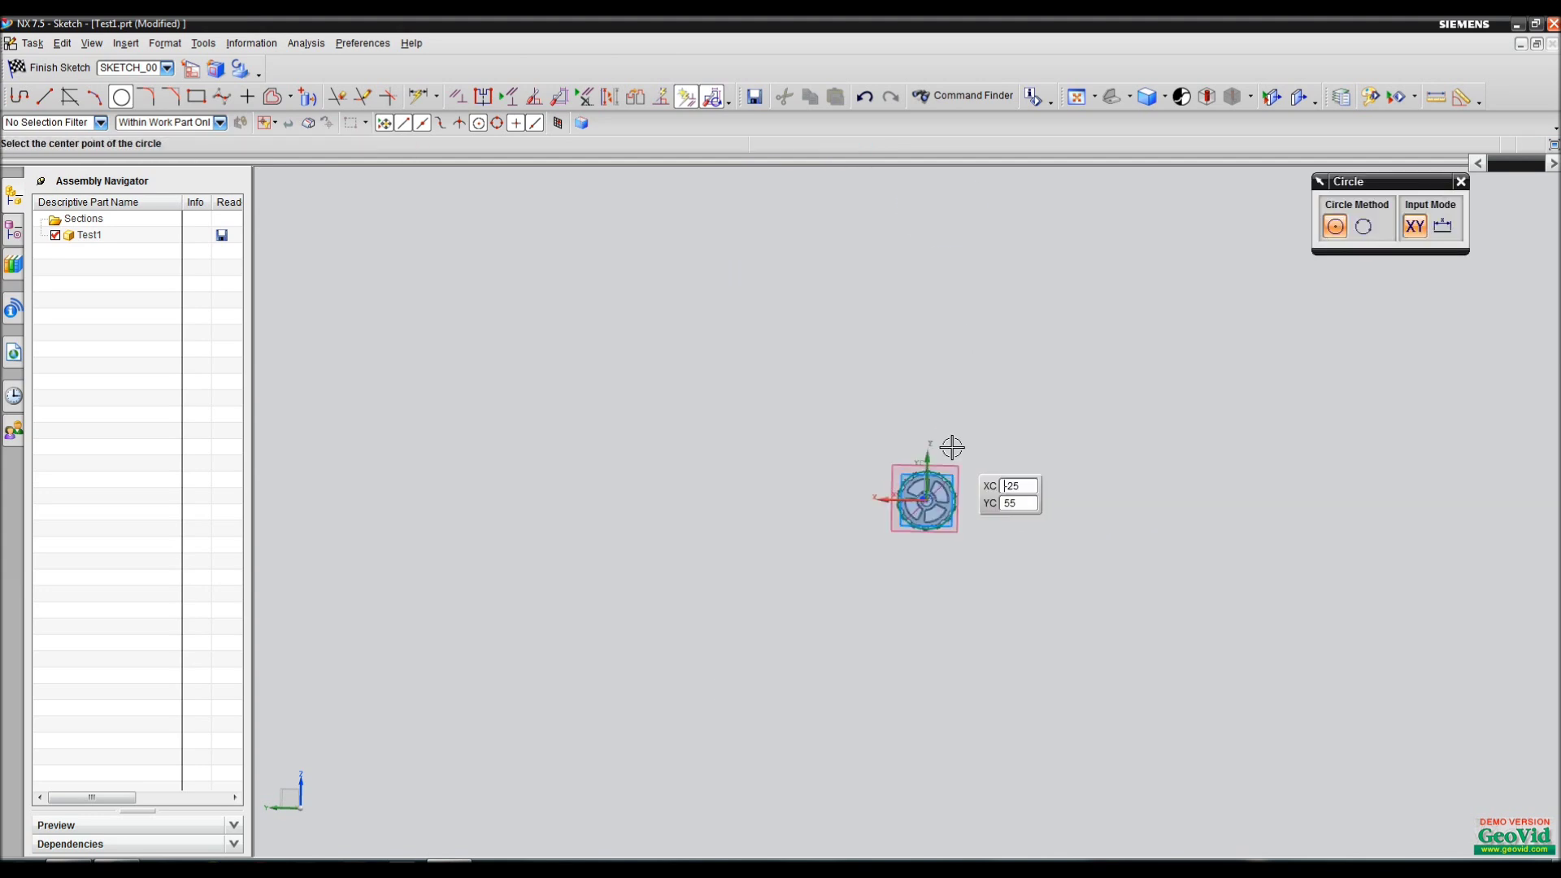
Sketch a circle about 110 mm in diameter centred on the large cassette's bore, passing through a tooth-root arc centre of the second-largest sprocket
middle_click_drag(959, 295, 968, 398, "shift")
middle_click_drag(968, 398, 1152, 379)
scroll(906, 345, "up", 3)
scroll(887, 227, "up", 1)
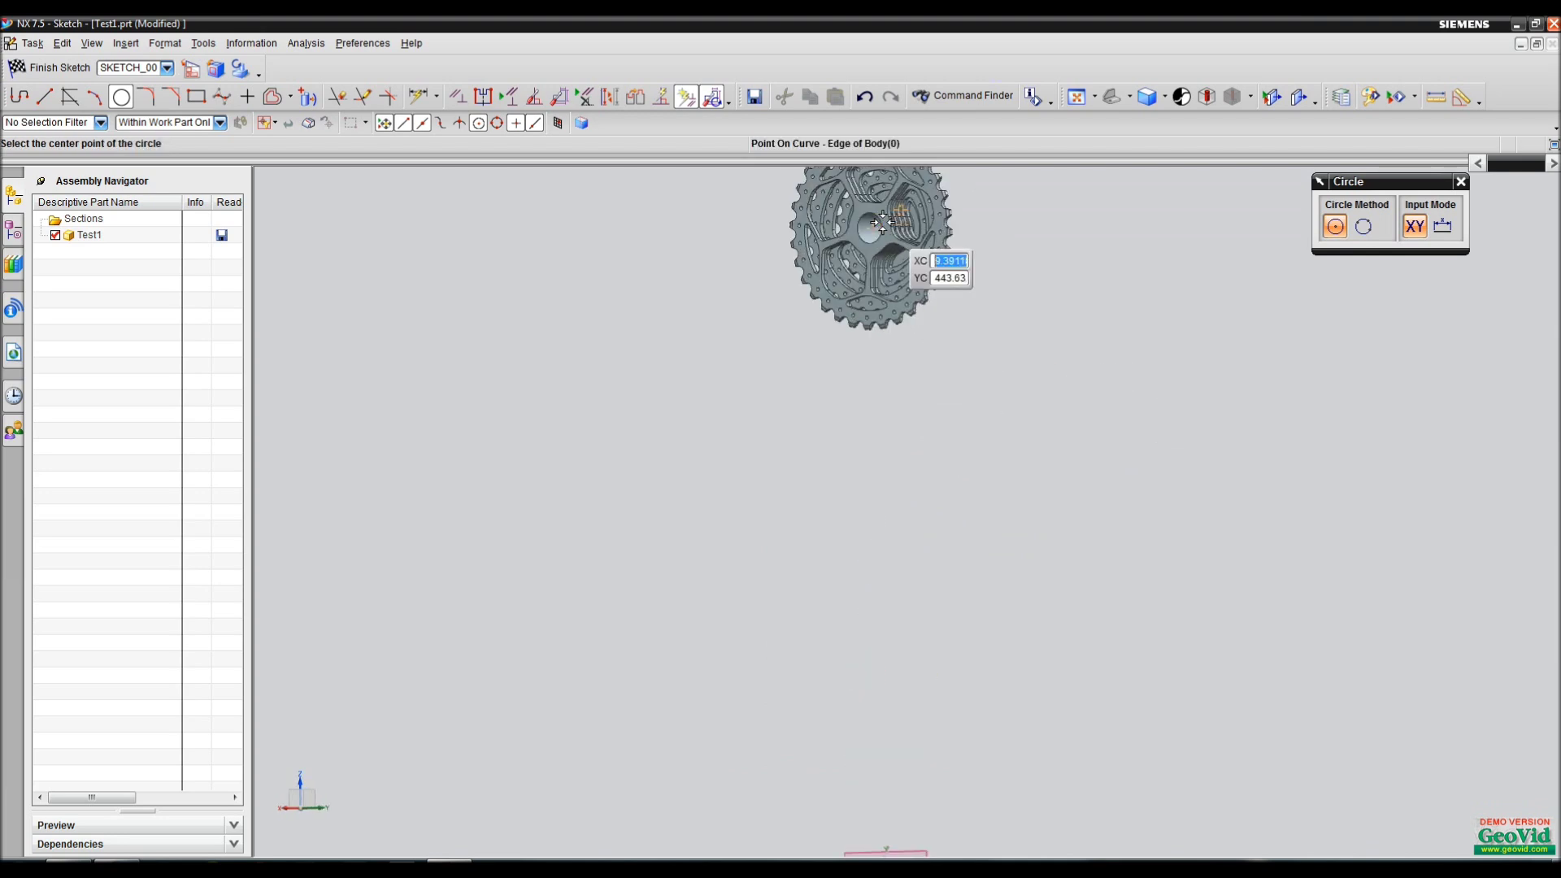
scroll(872, 231, "up", 3)
left_click(872, 231)
scroll(871, 233, "down", 4)
middle_click_drag(902, 307, 617, 436)
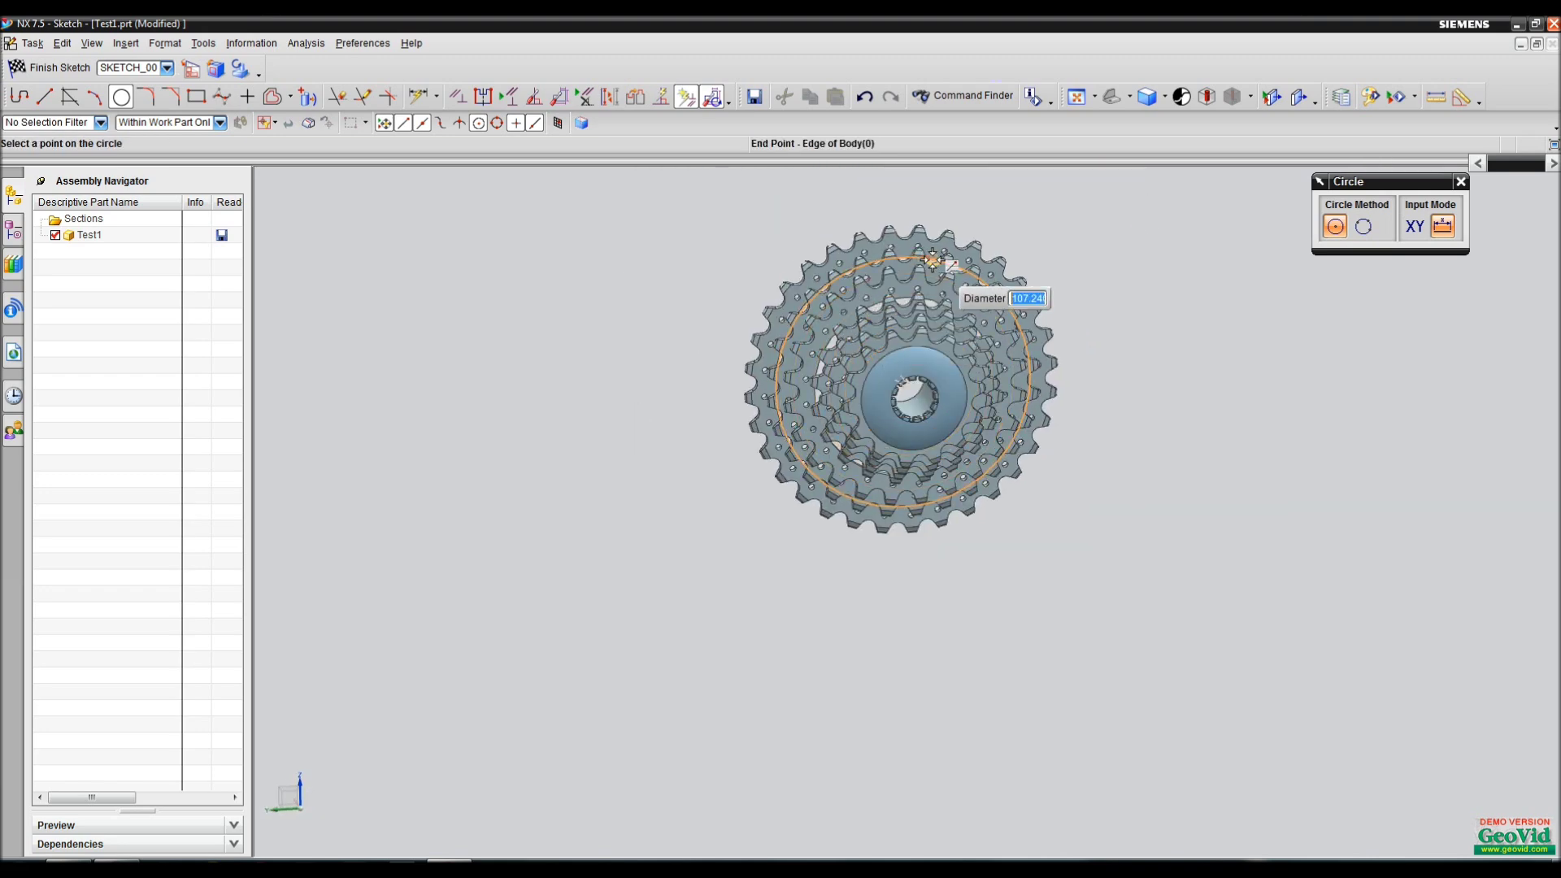
scroll(935, 268, "up", 3)
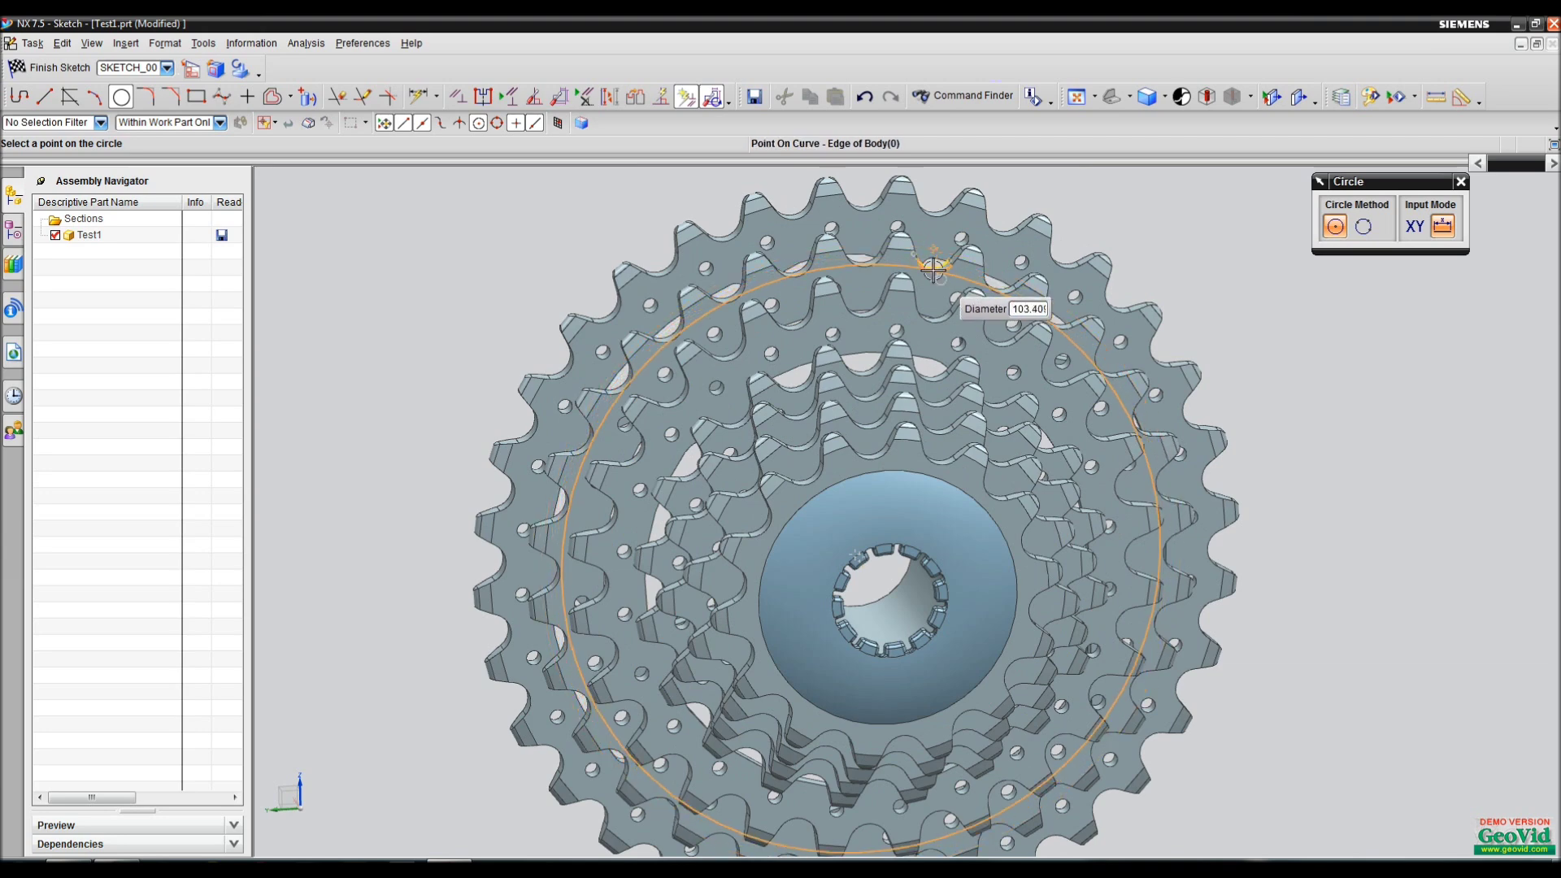
scroll(934, 268, "up", 5)
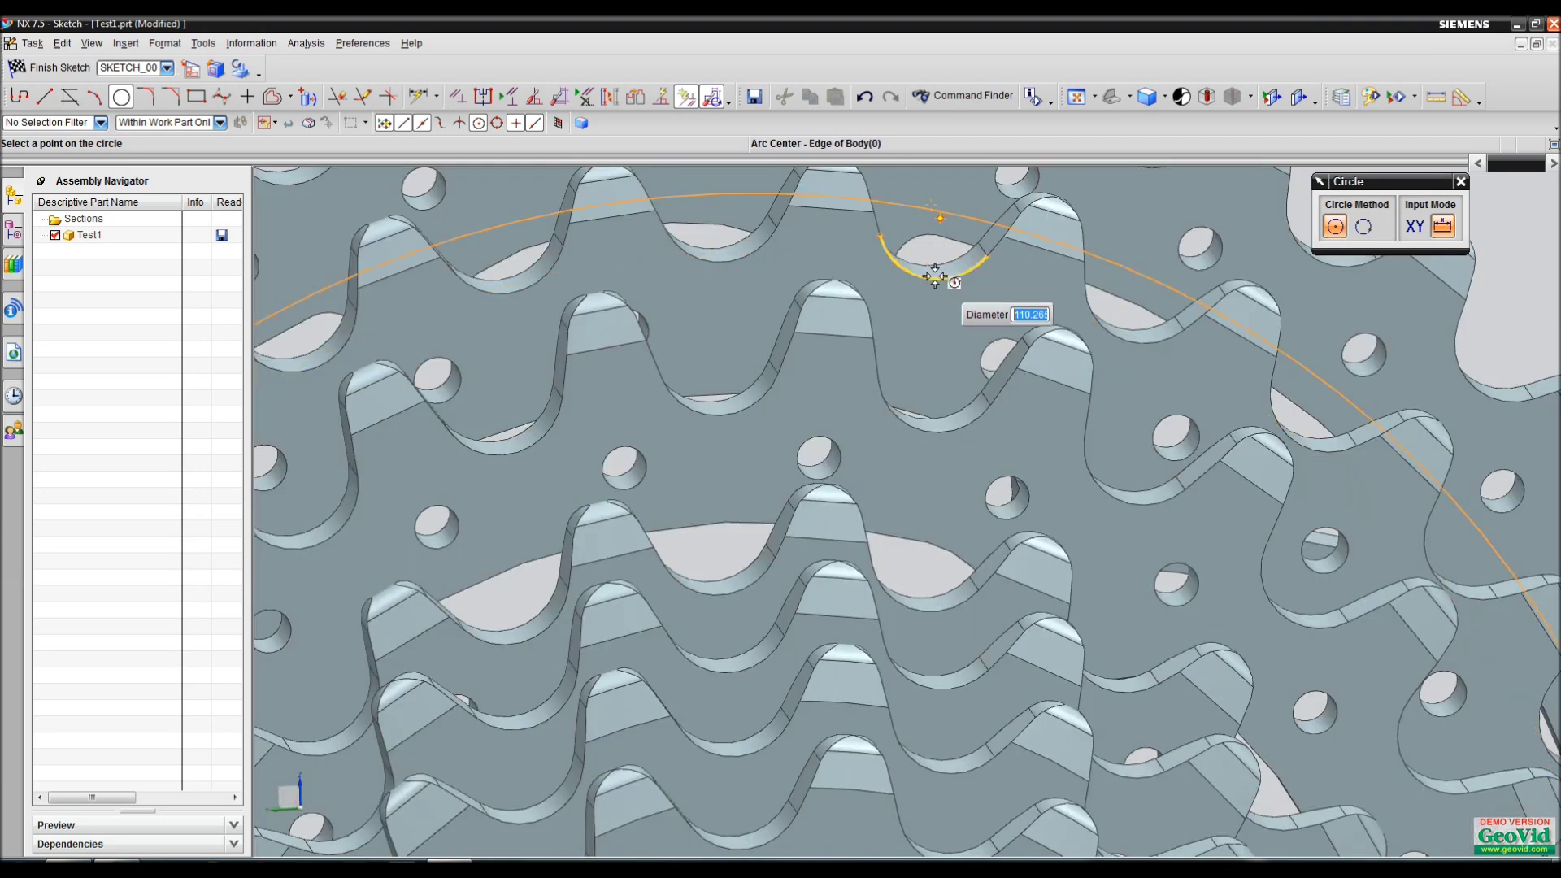
left_click(935, 277)
scroll(1029, 411, "down", 8)
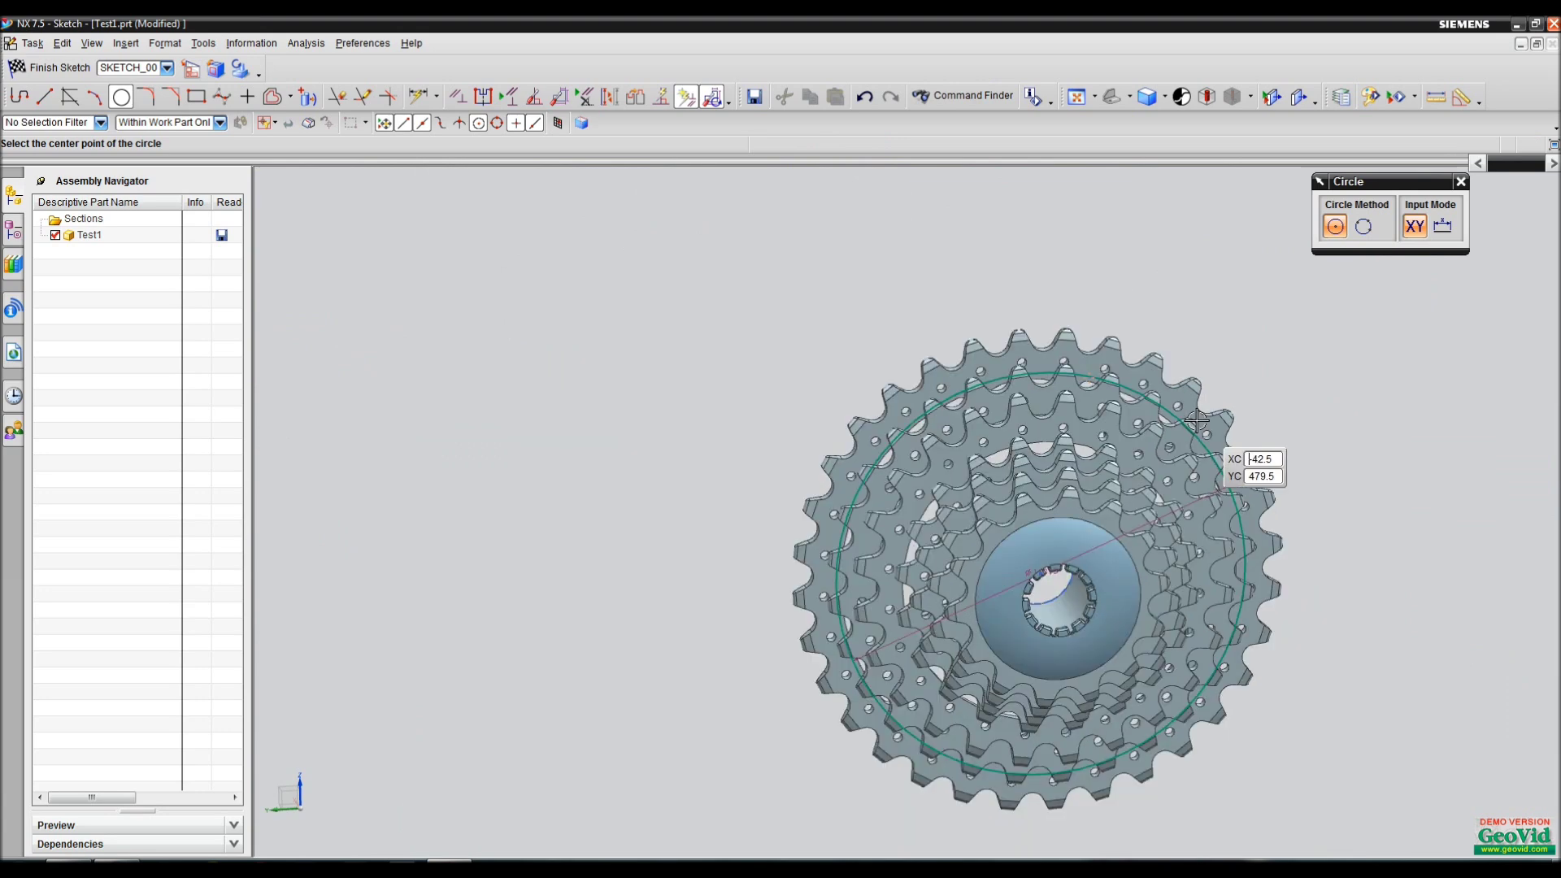
Close the Circle command and finish the sketch with the two sprocket circles
left_click(1461, 181)
middle_click_drag(715, 401, 927, 441)
scroll(754, 447, "down", 7)
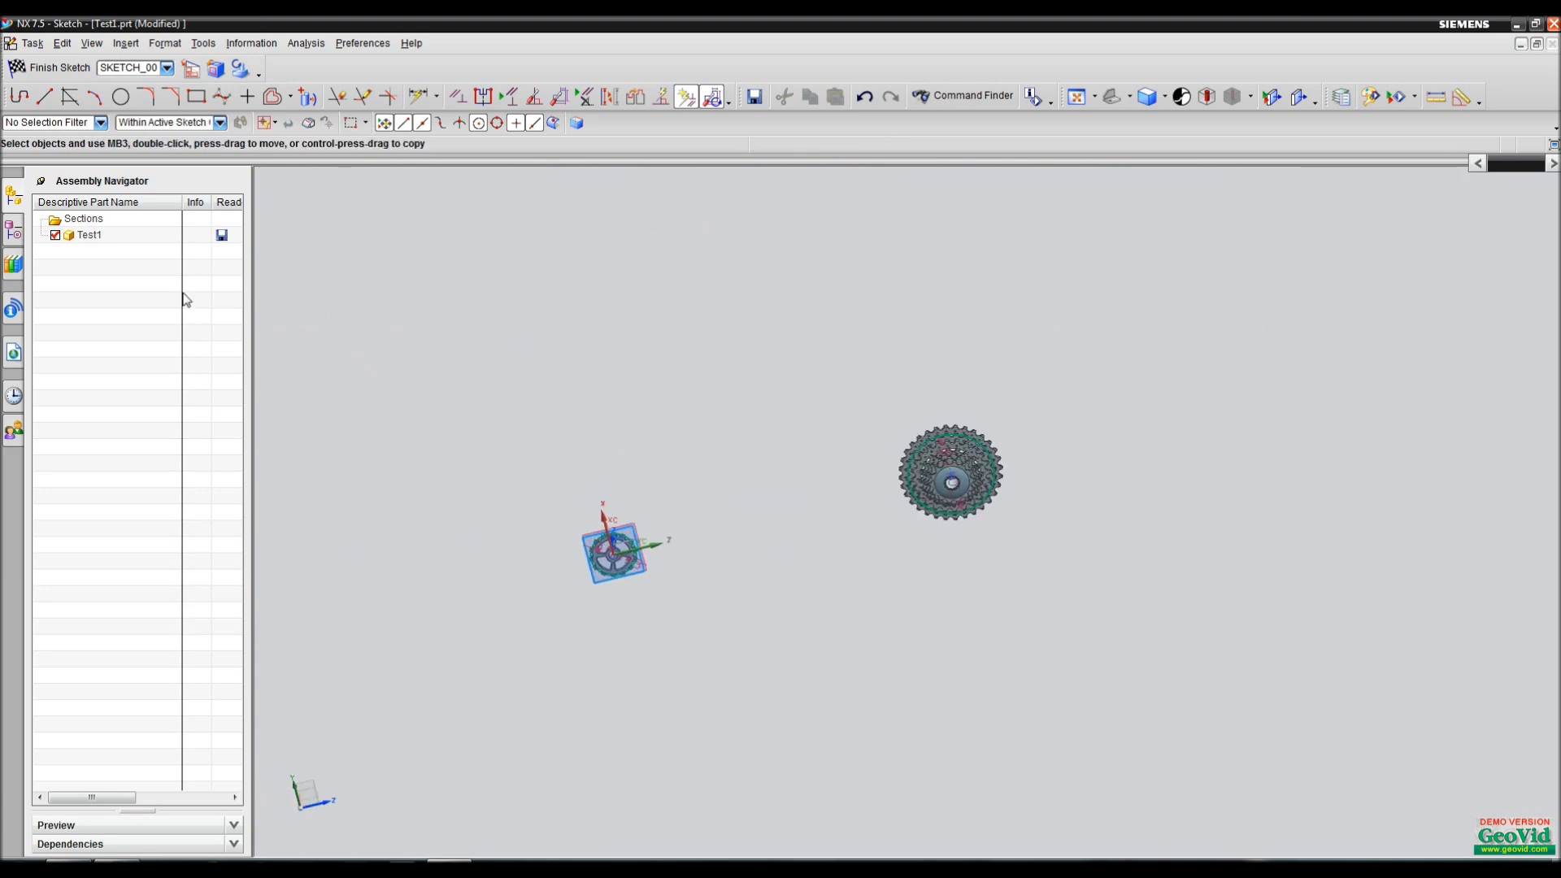
left_click(46, 72)
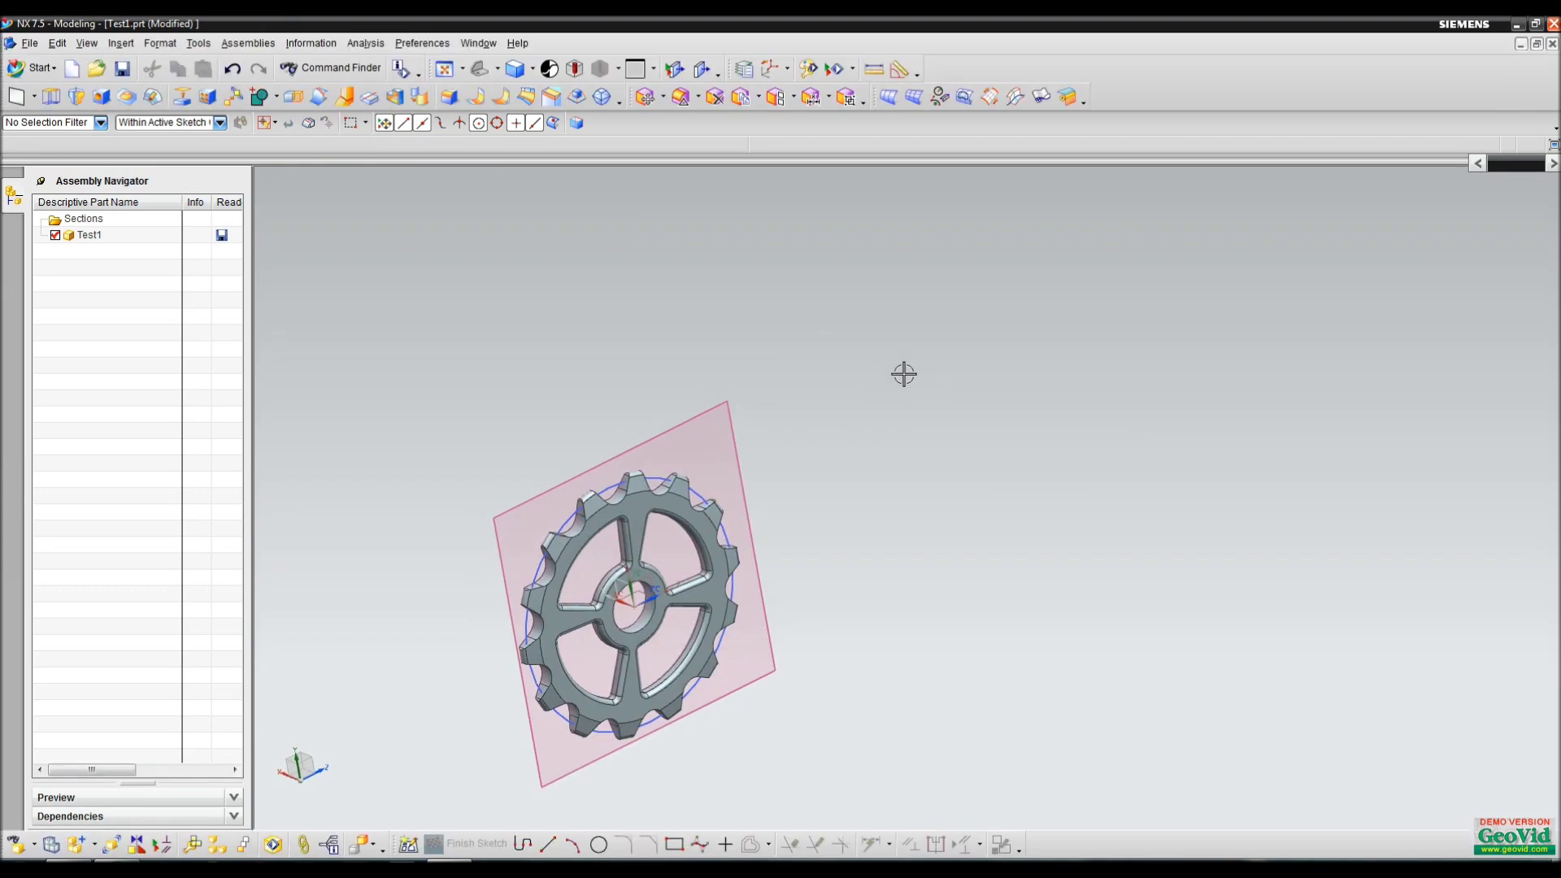
Delete the small sprocket and large cassette bodies, accepting the effect on the sketch, and close the update report
middle_click_drag(1026, 332, 760, 564, "shift")
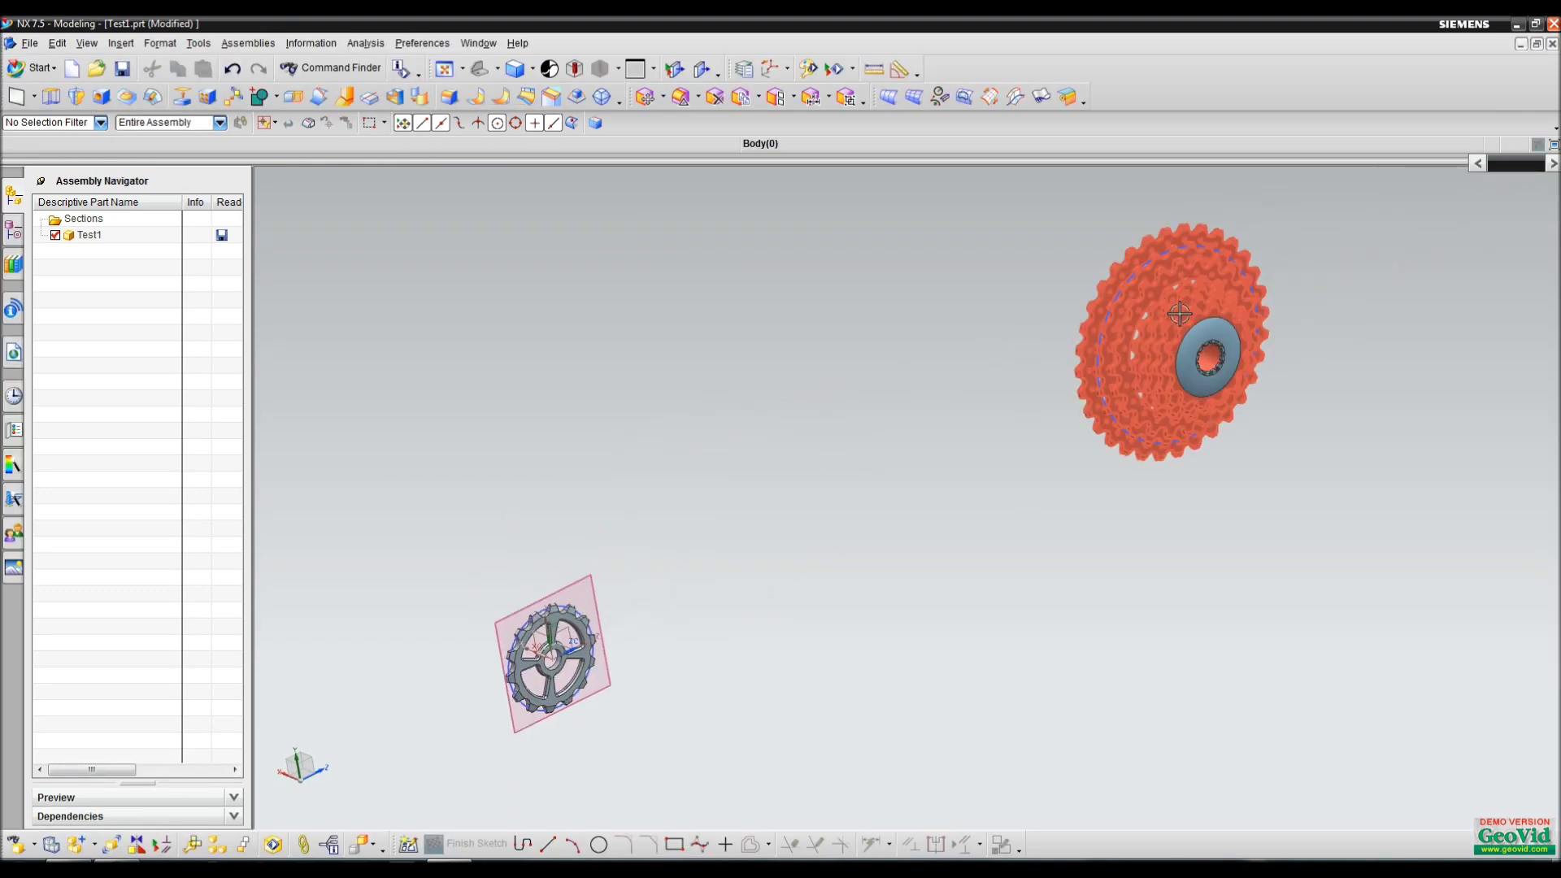
left_click(1194, 338)
left_click(1194, 338)
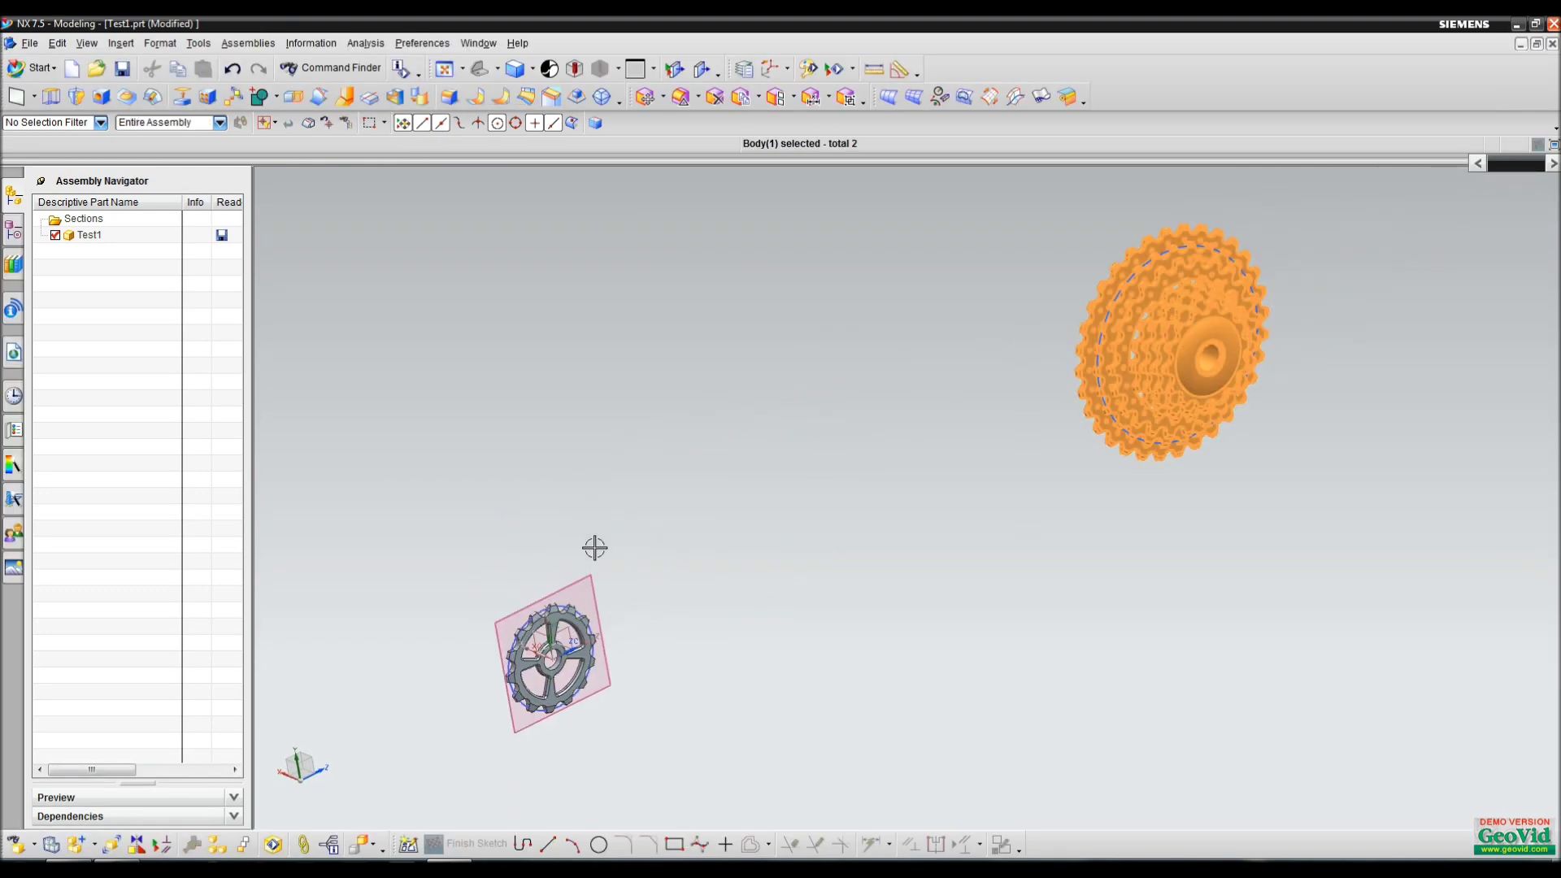
scroll(571, 618, "up", 6)
left_click(557, 613)
scroll(984, 482, "down", 5)
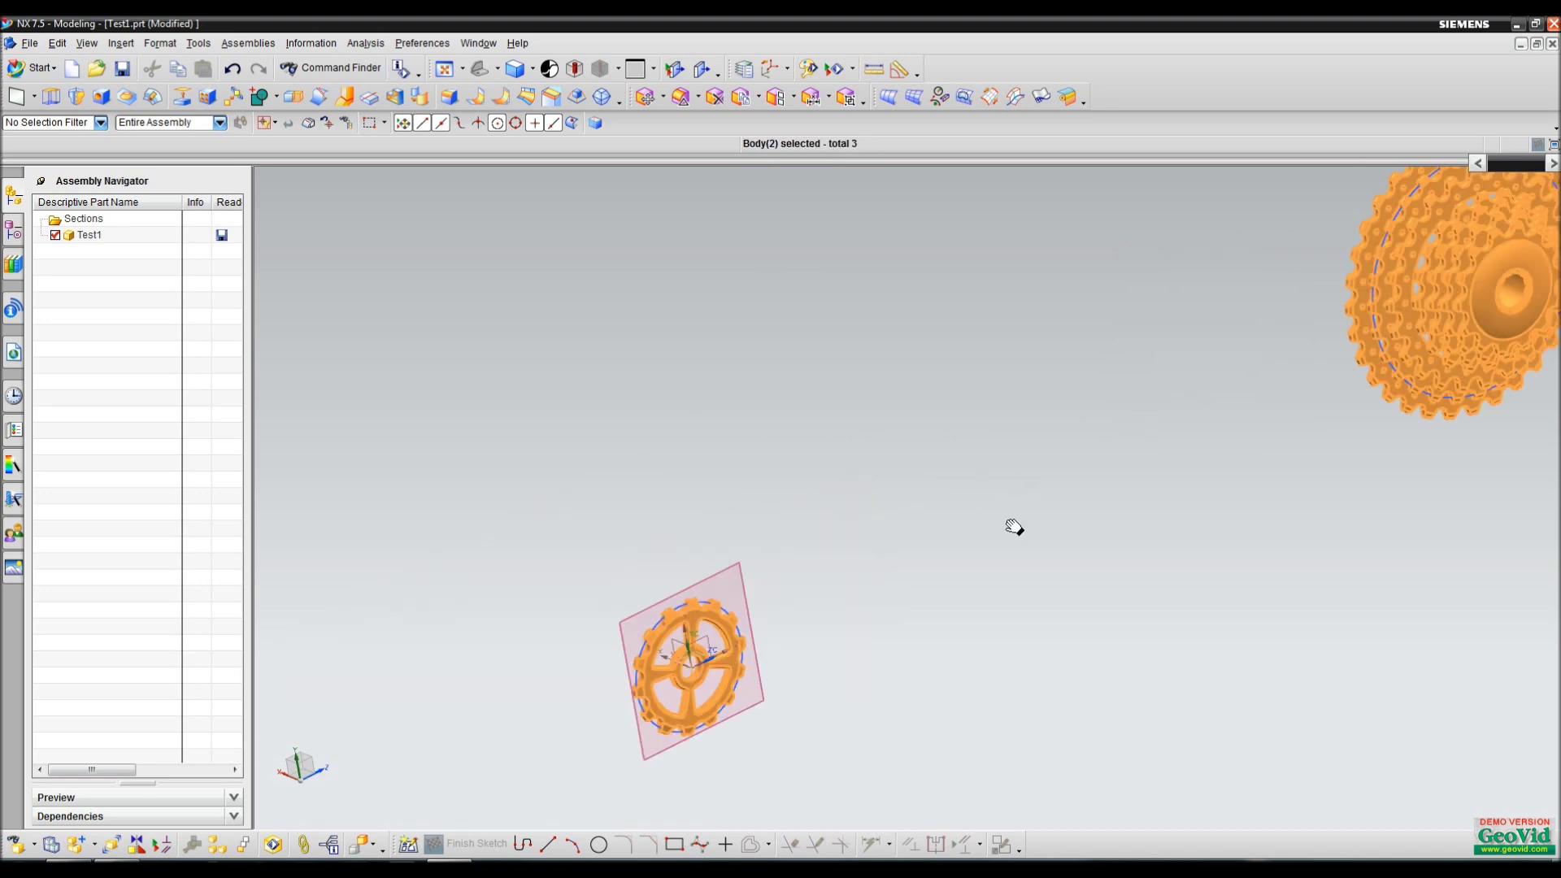
right_click(1378, 356)
left_click(1415, 473)
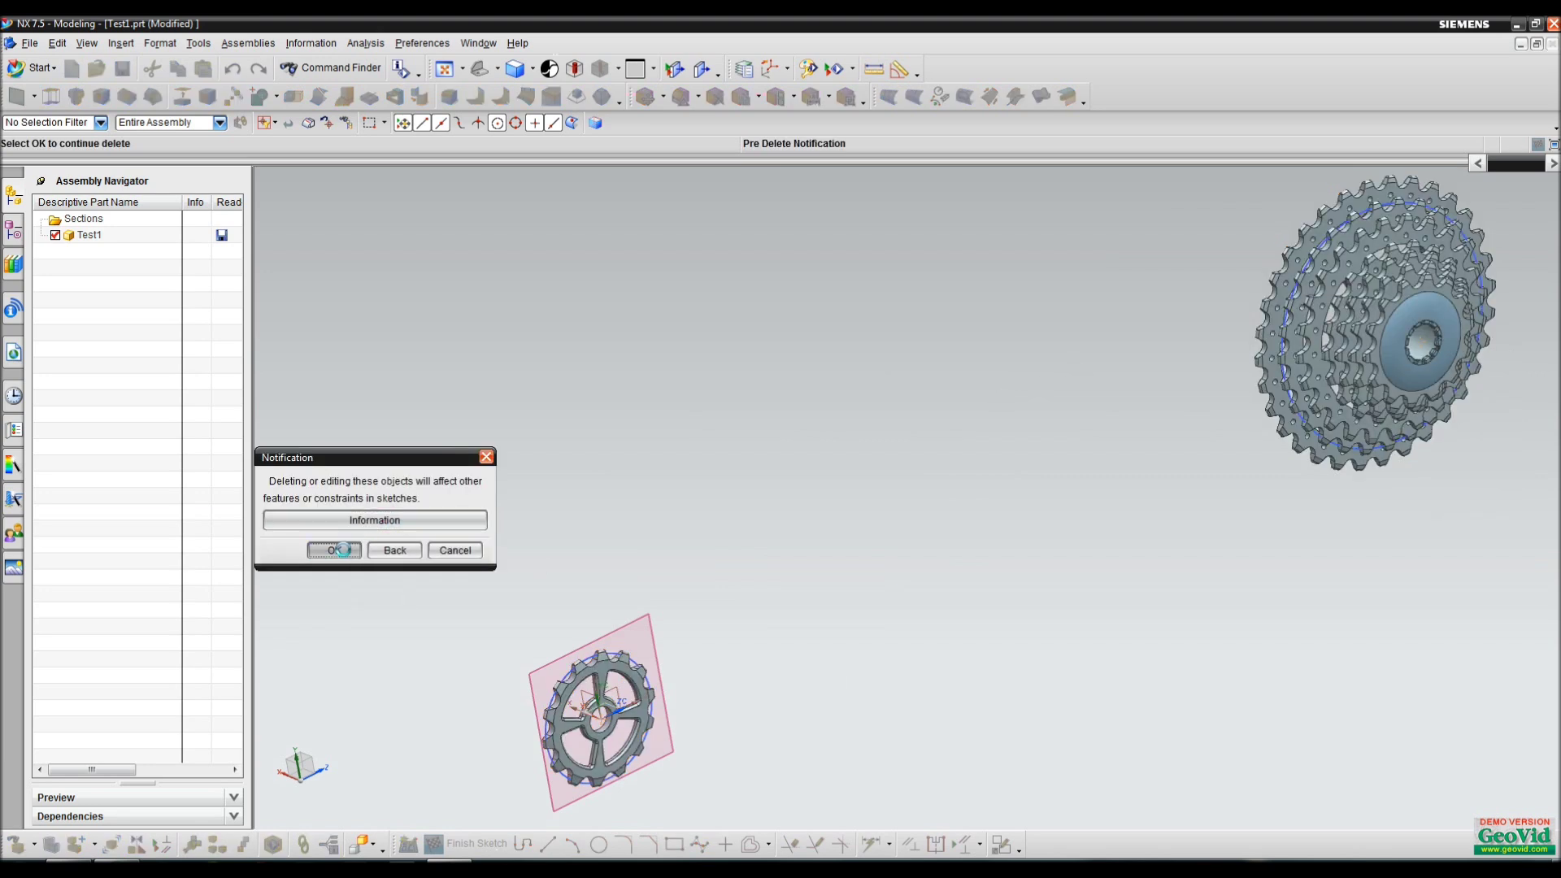
left_click(334, 551)
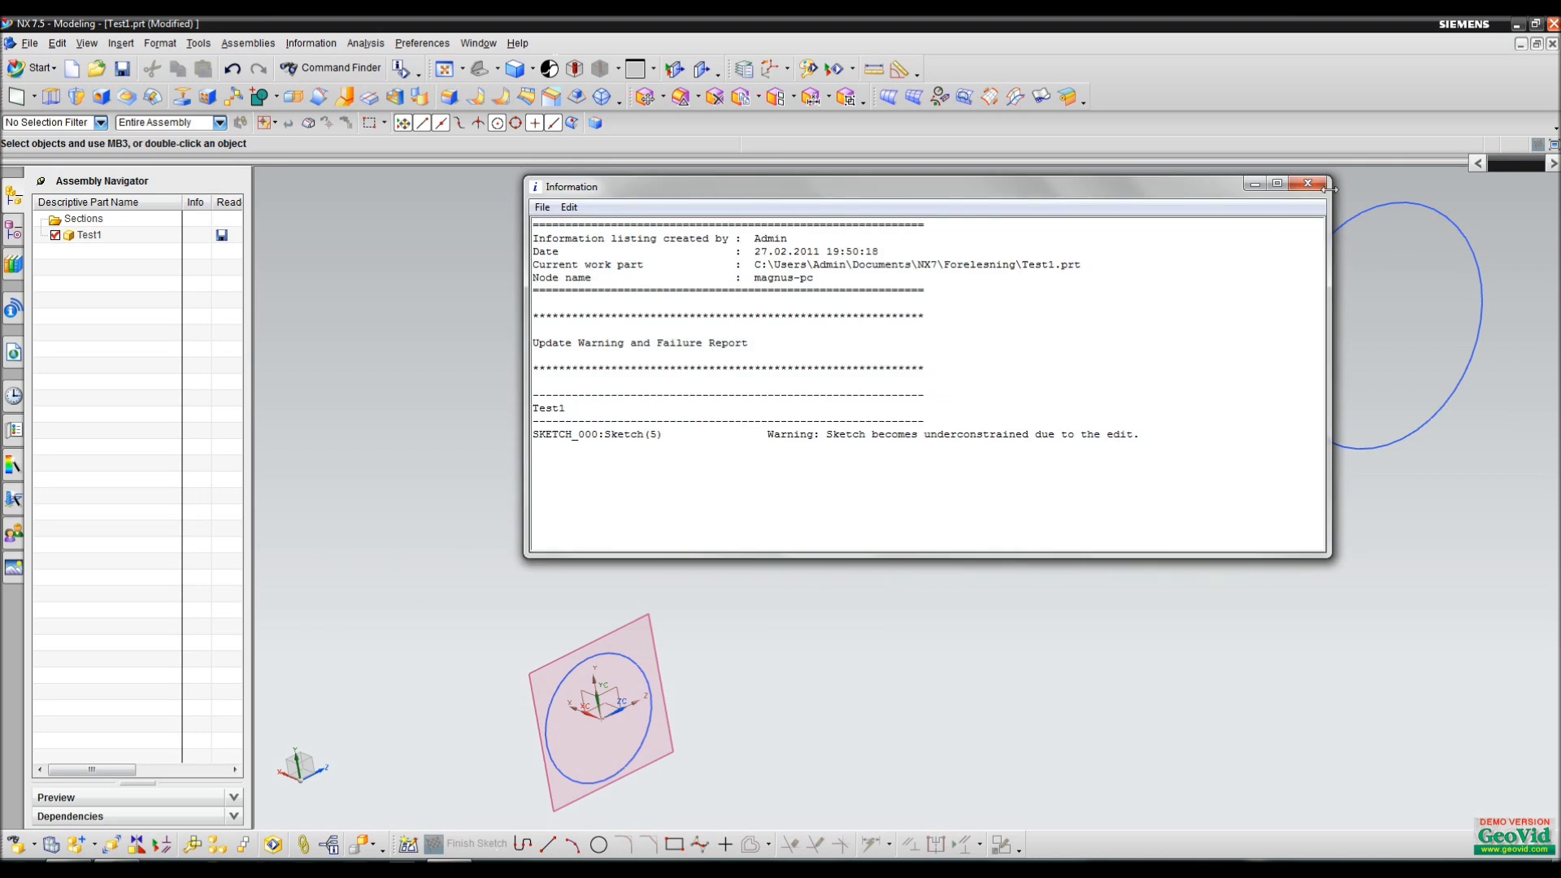
left_click(1309, 185)
Reopen the circle sketch and draw a line about 485 mm long on each side, tangent to both circles and running past the small one
right_click(607, 656)
left_click(665, 406)
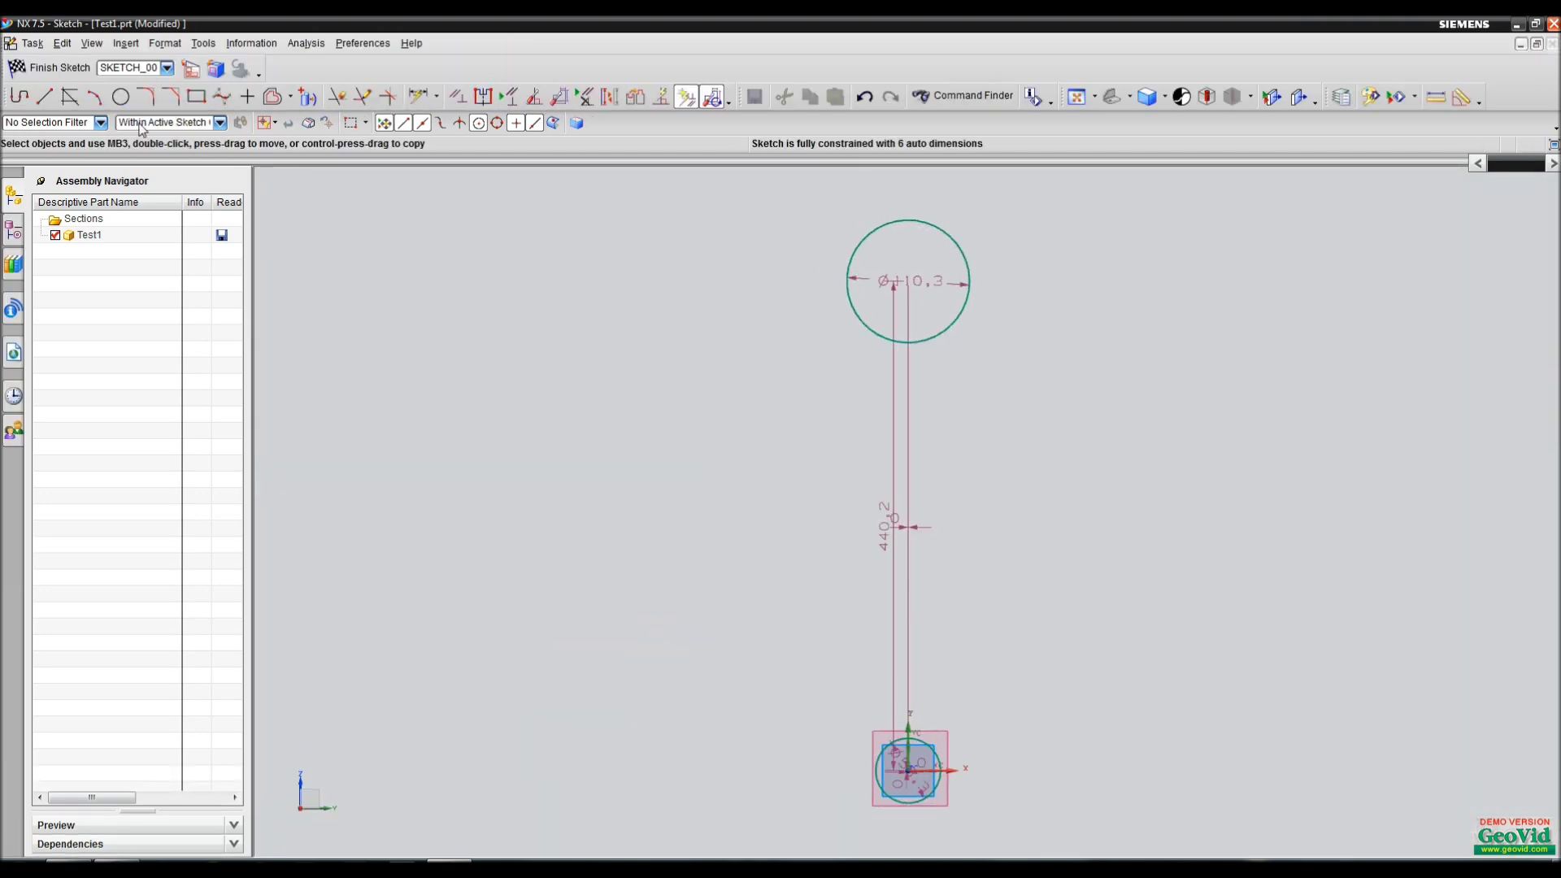
left_click(45, 96)
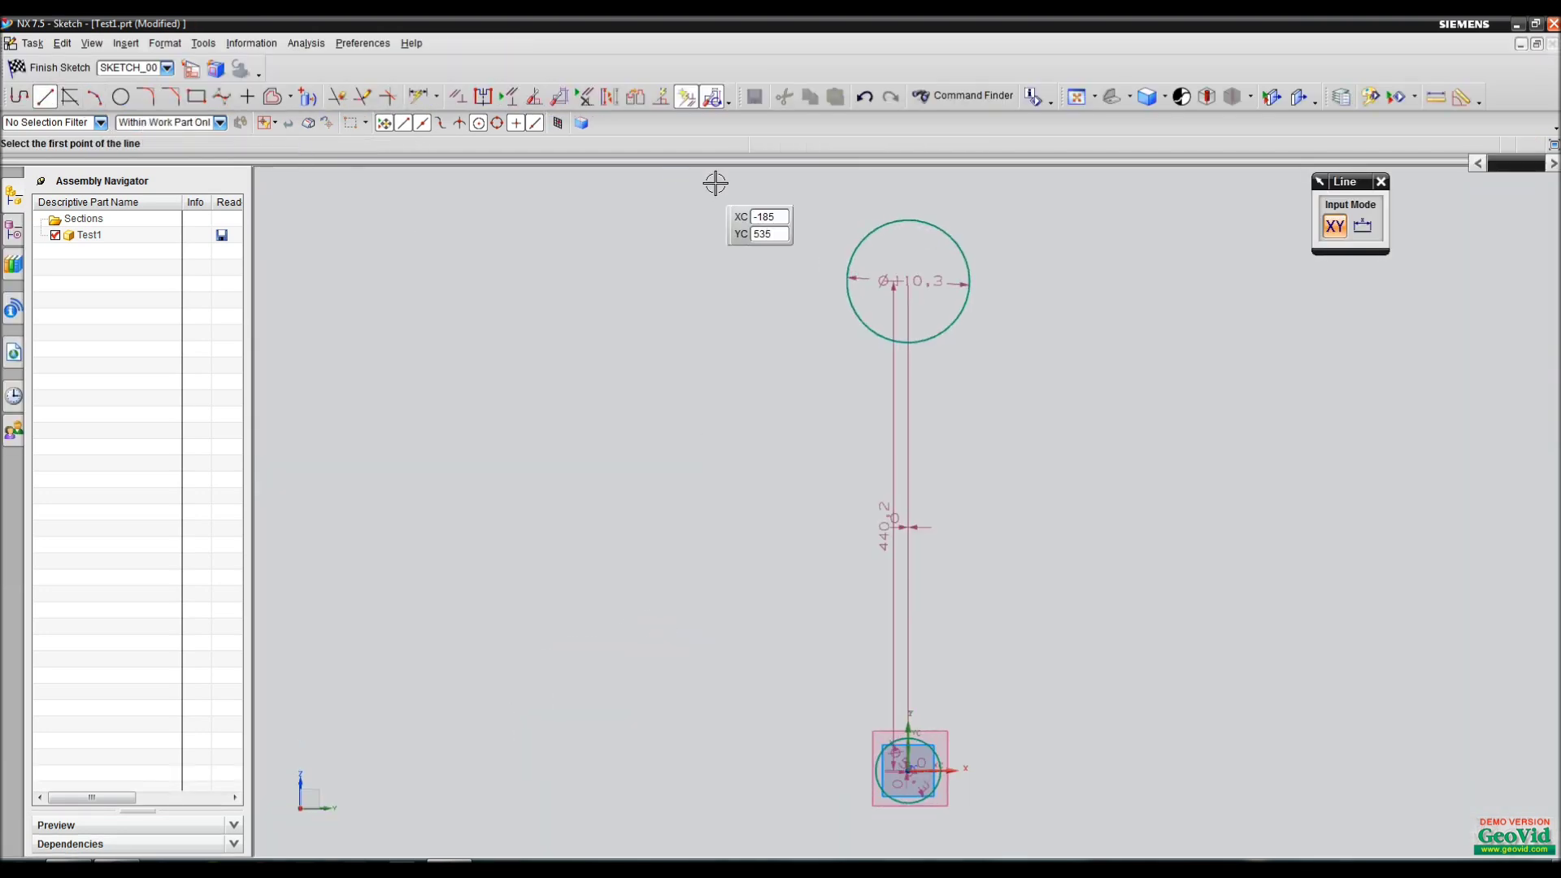
left_click(842, 275)
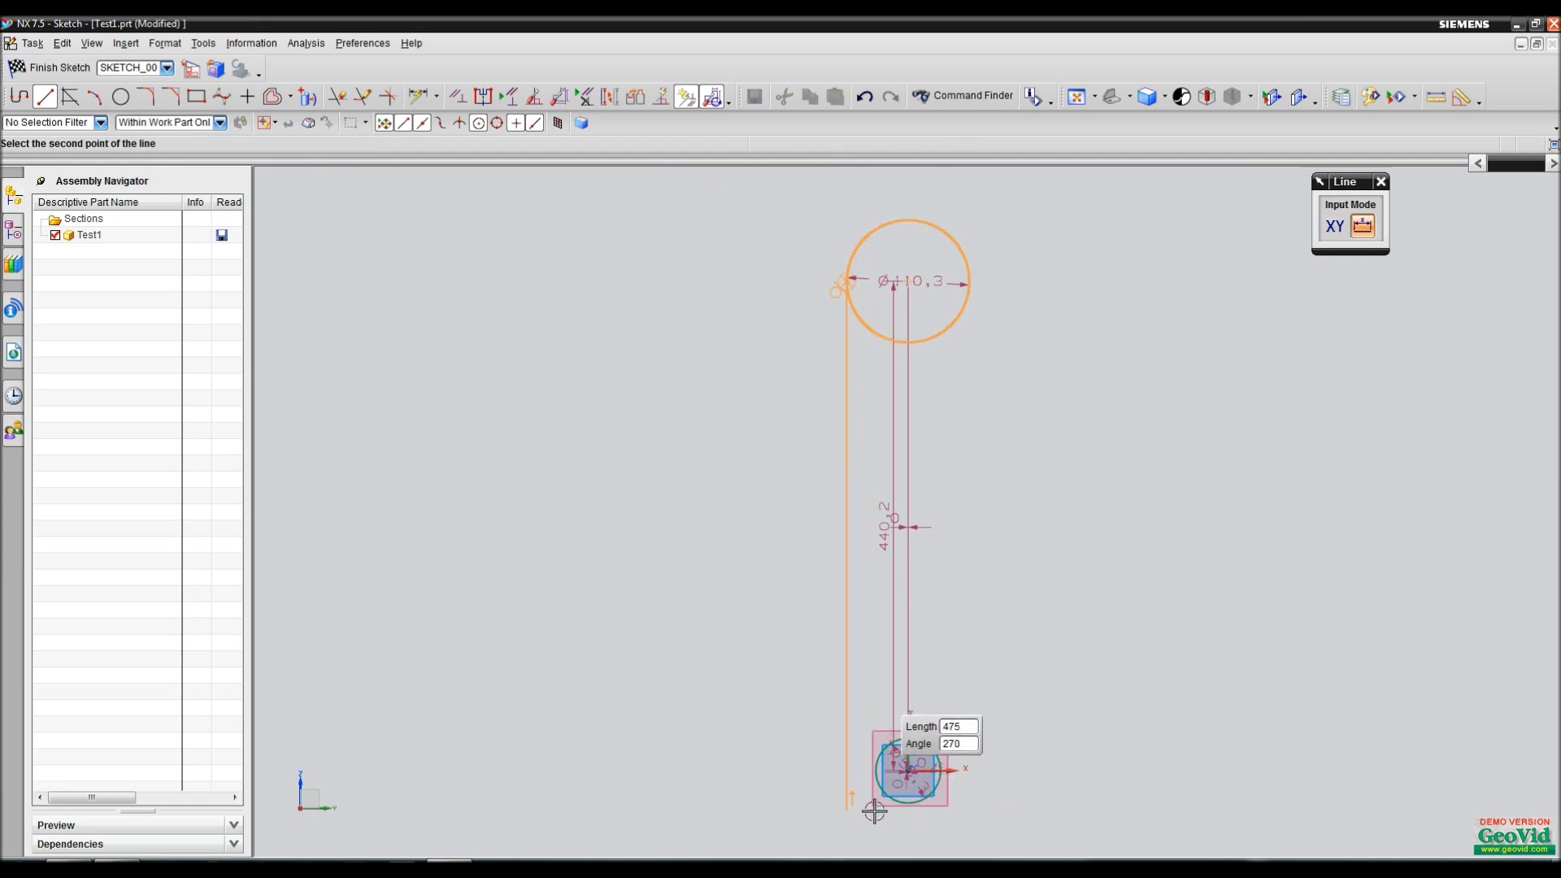
left_click(899, 823)
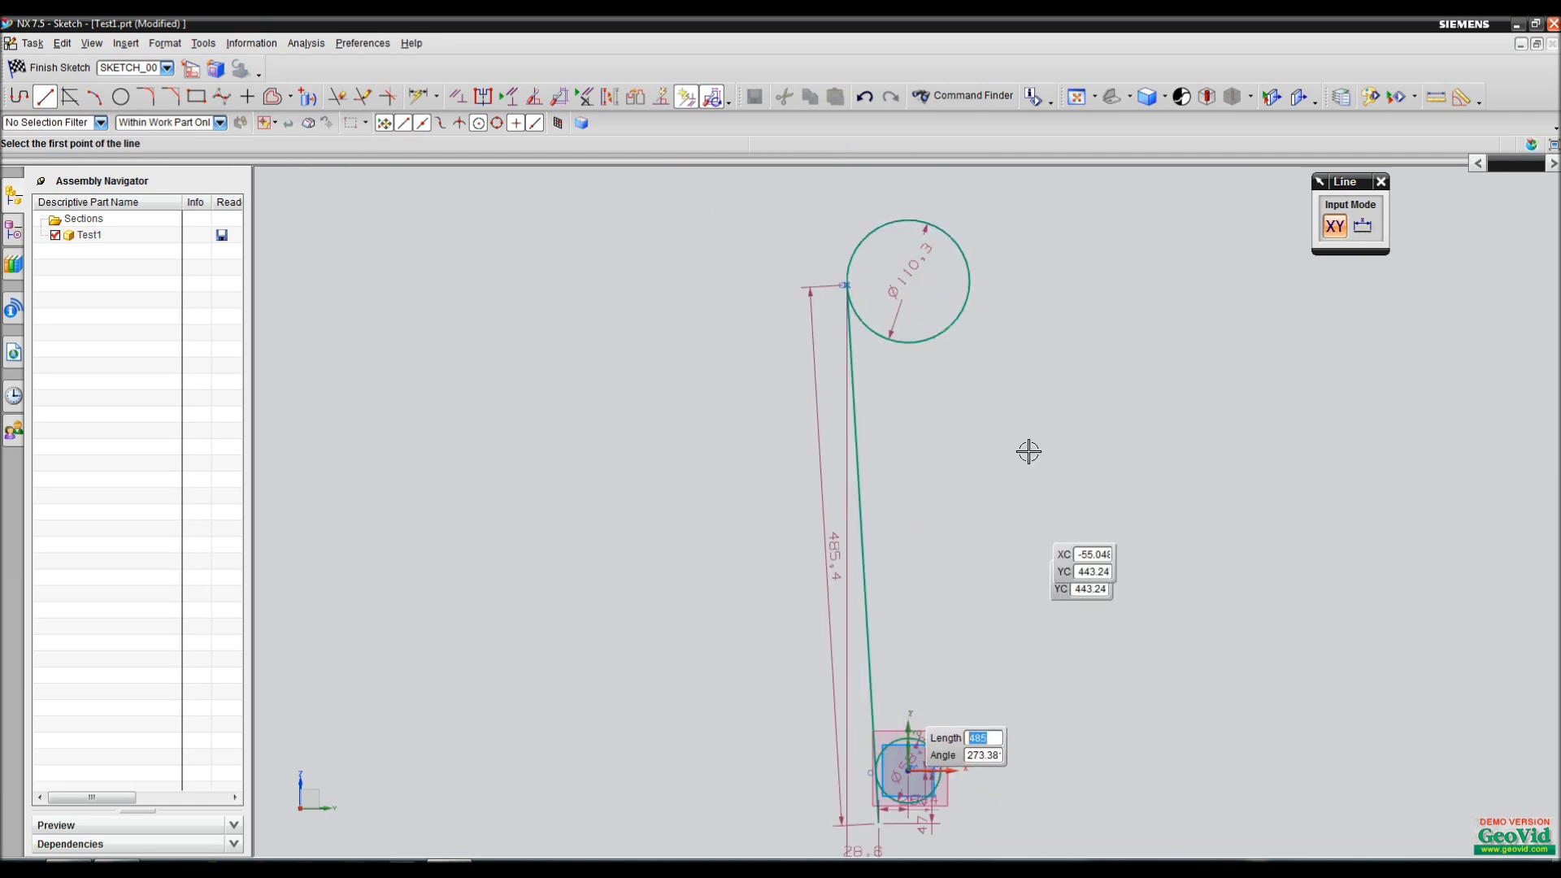
left_click(976, 281)
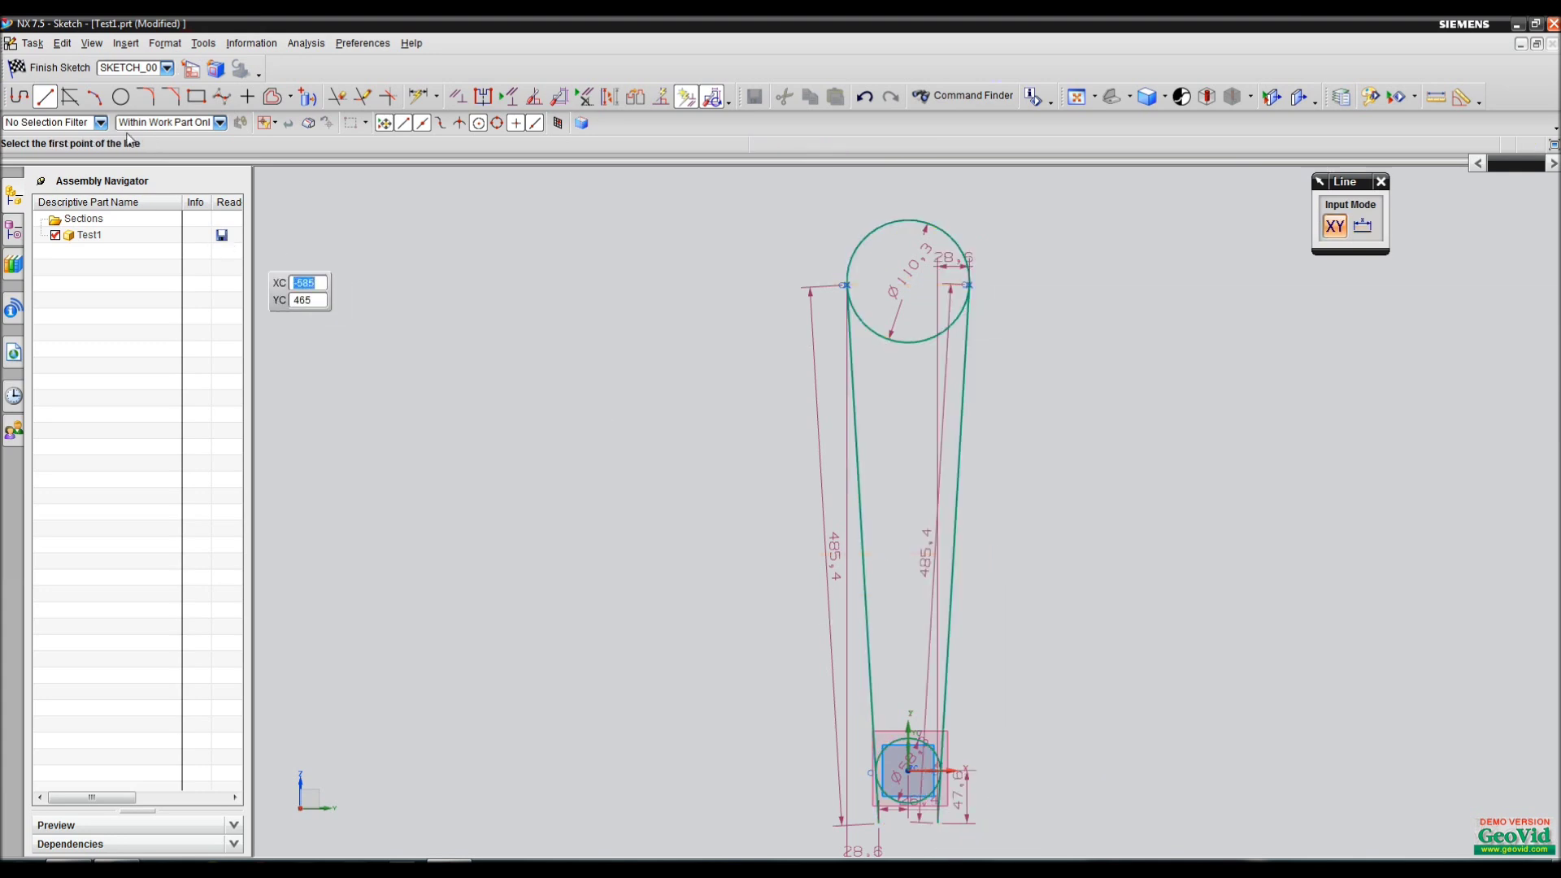
Trim the overhanging line ends and the inner arcs of both circles into one closed loop, and finish the sketch
left_click(336, 97)
left_click(908, 807)
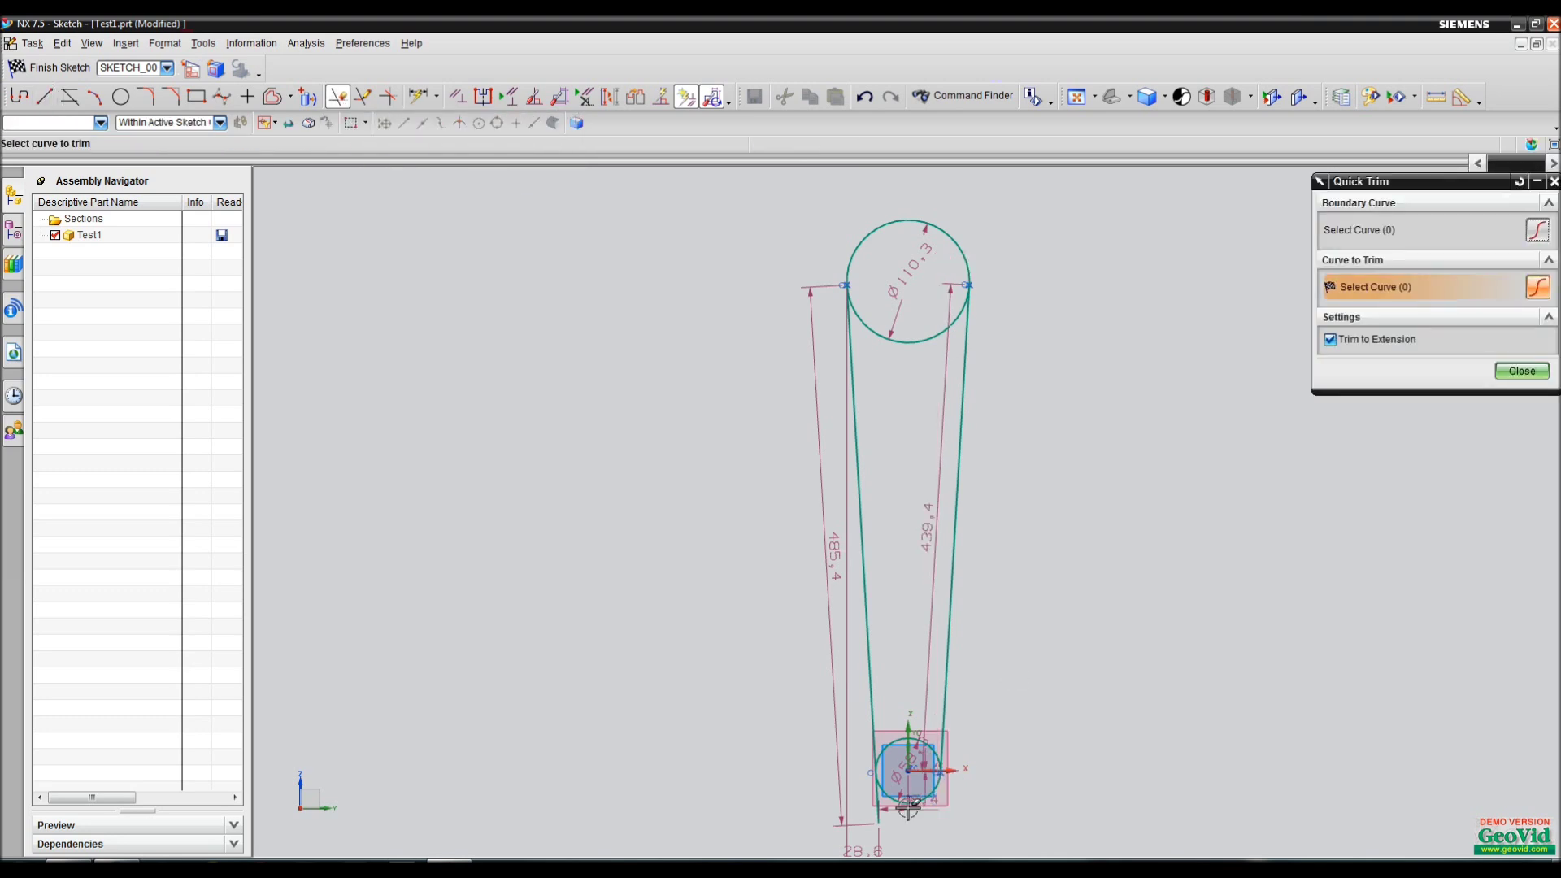
left_click(905, 740)
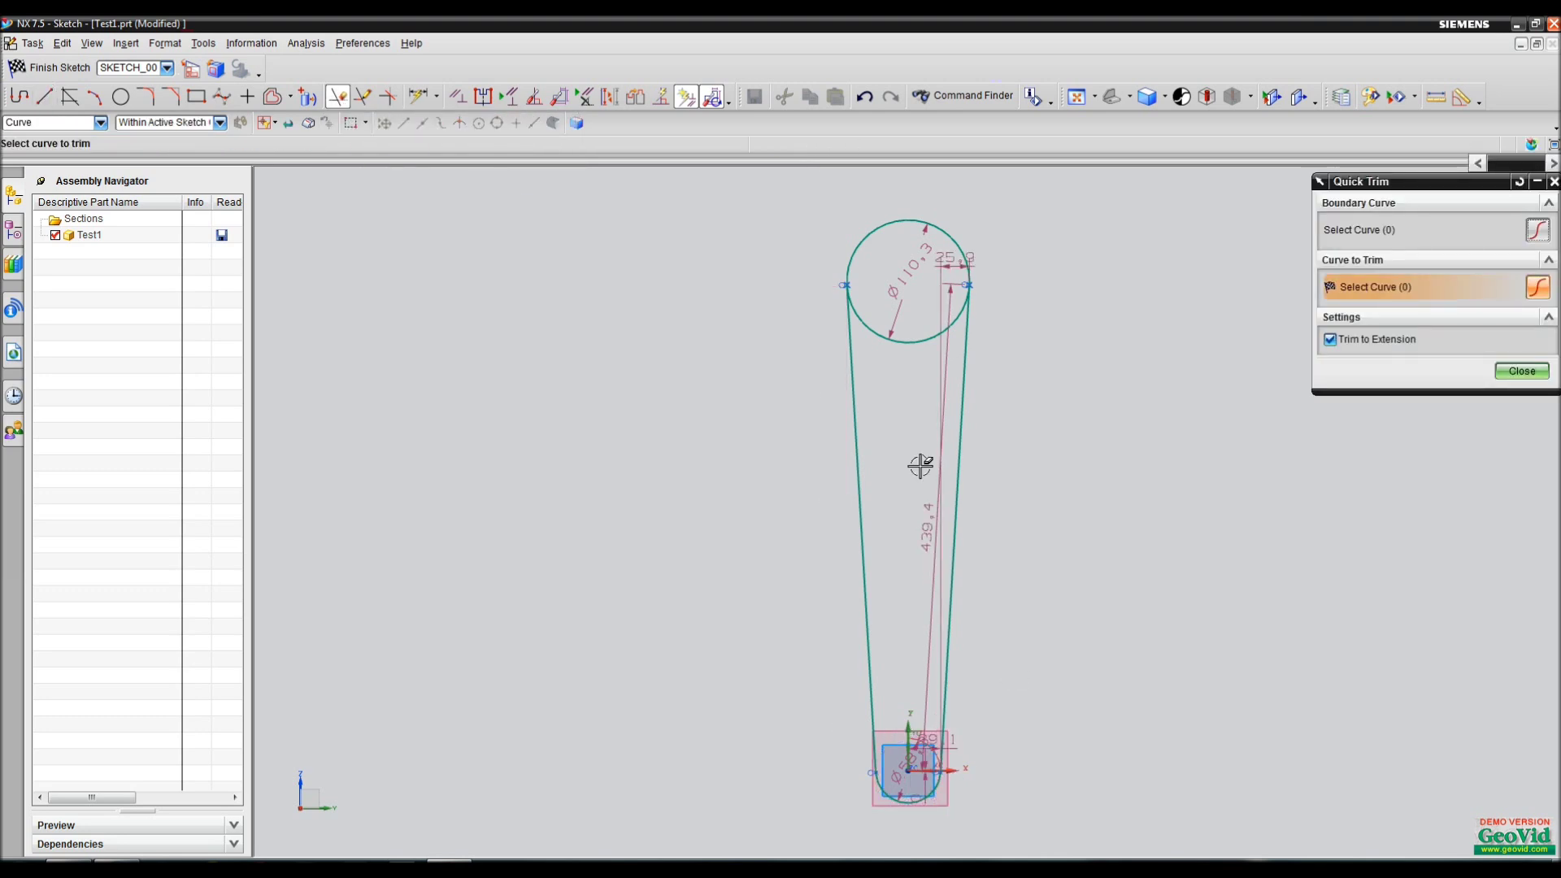
left_click(908, 342)
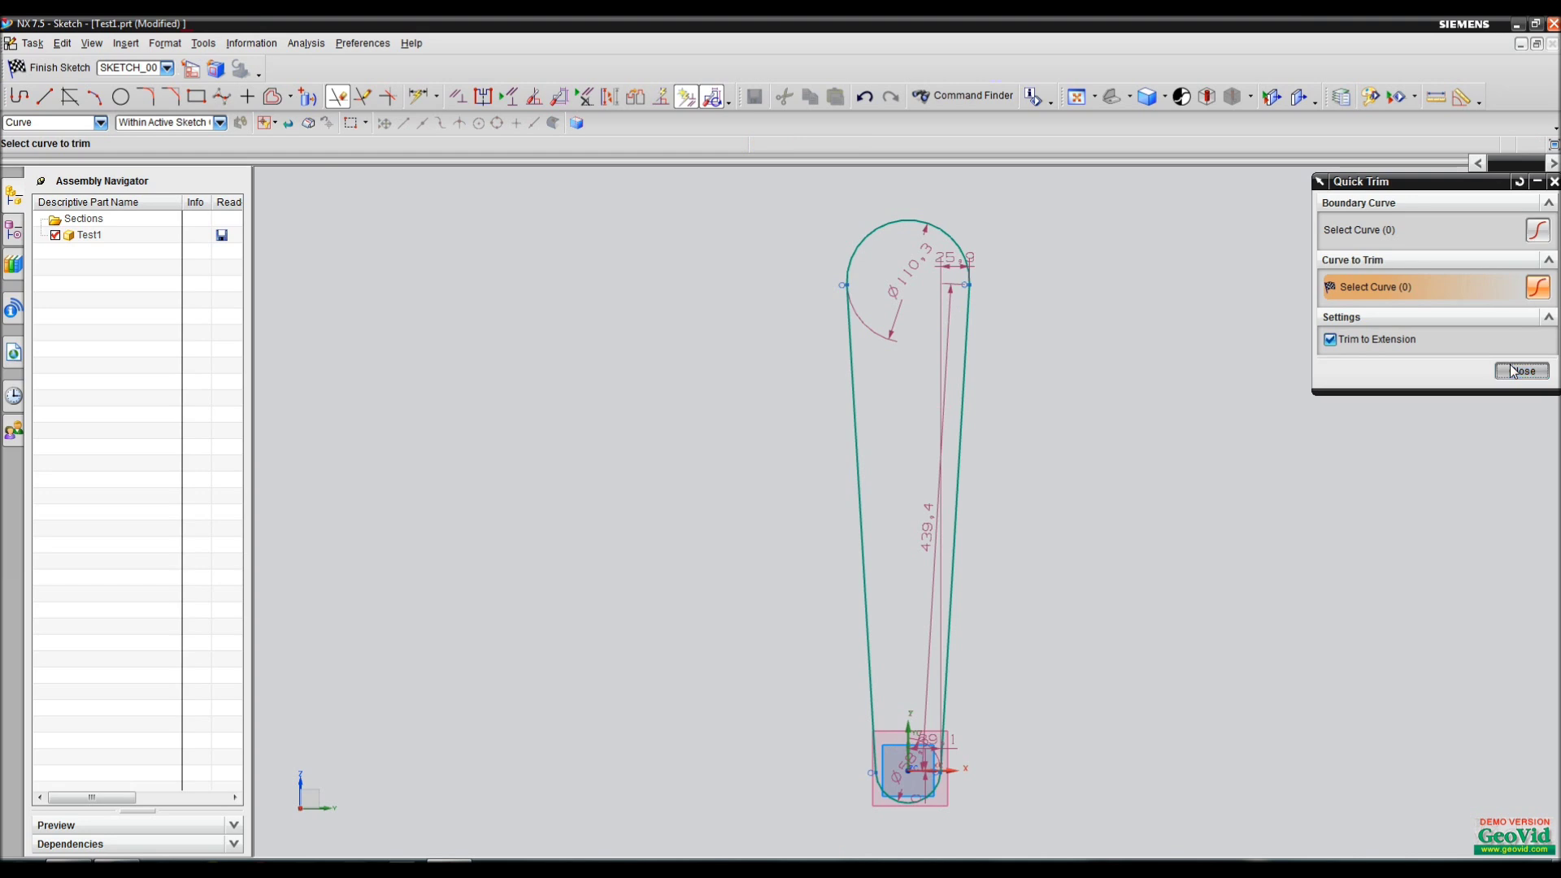
left_click(1514, 372)
left_click(49, 67)
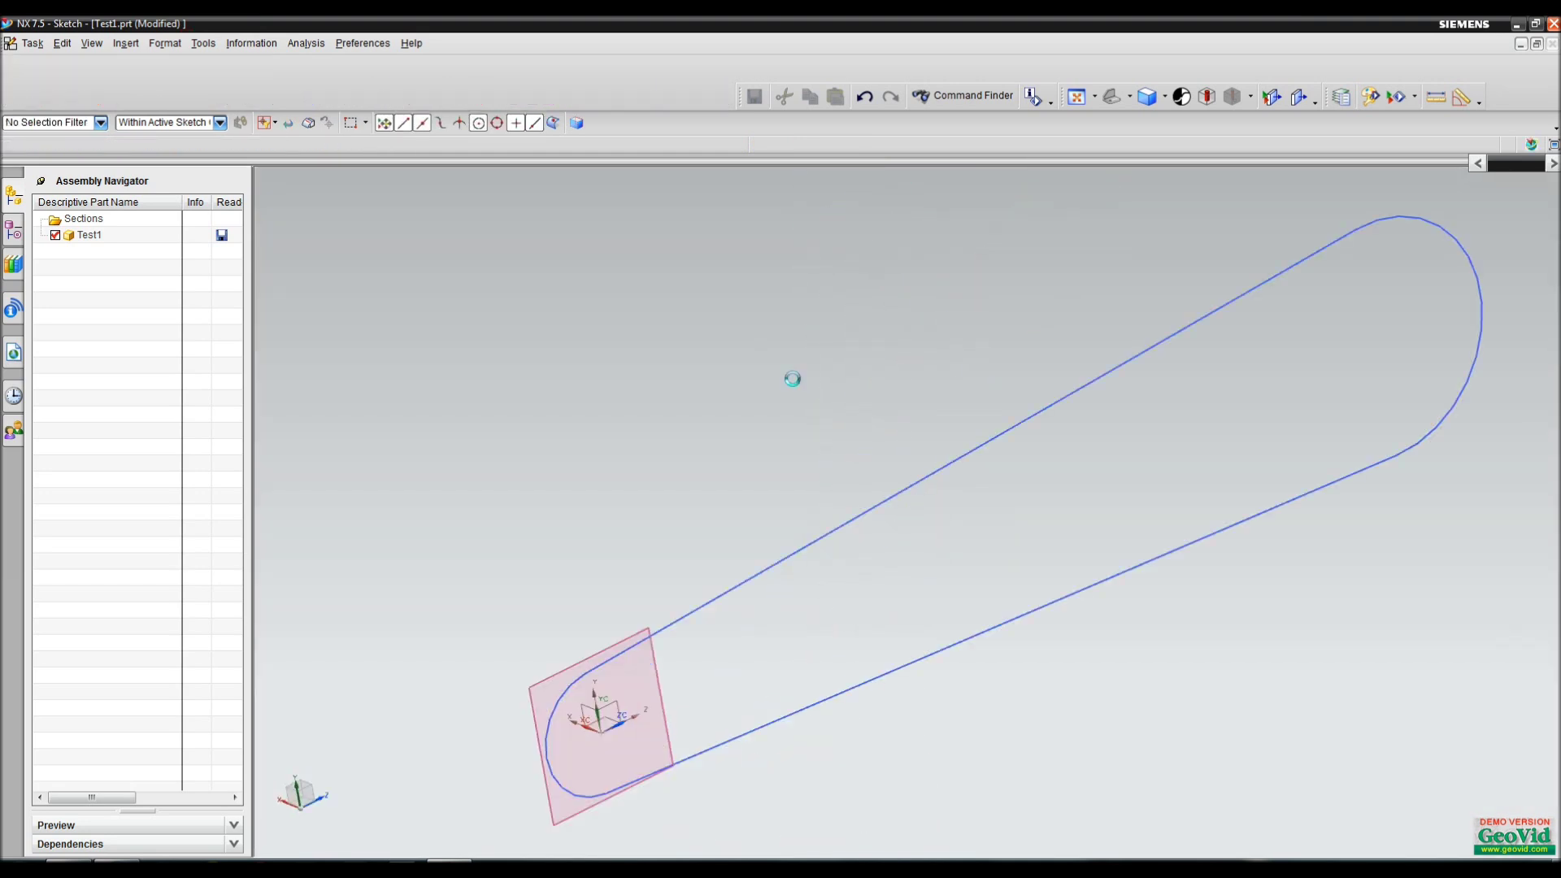
Create a Dynamic datum coordinate system, referenced to the WCS, at the centre of the loop's large arc
middle_click_drag(1035, 316, 911, 356, "shift")
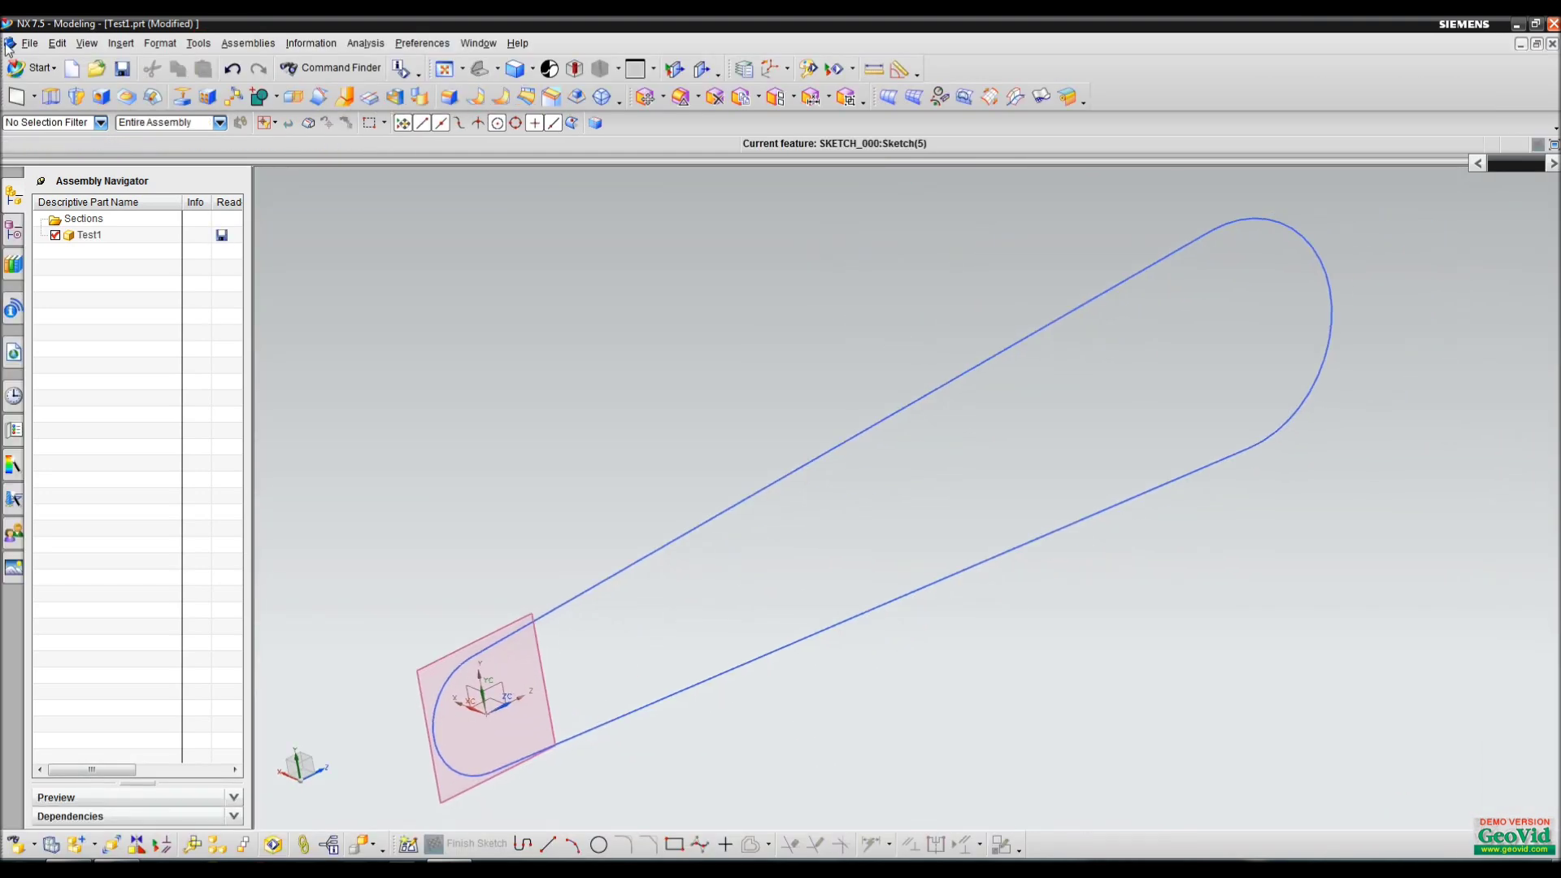
left_click(35, 98)
left_click(52, 159)
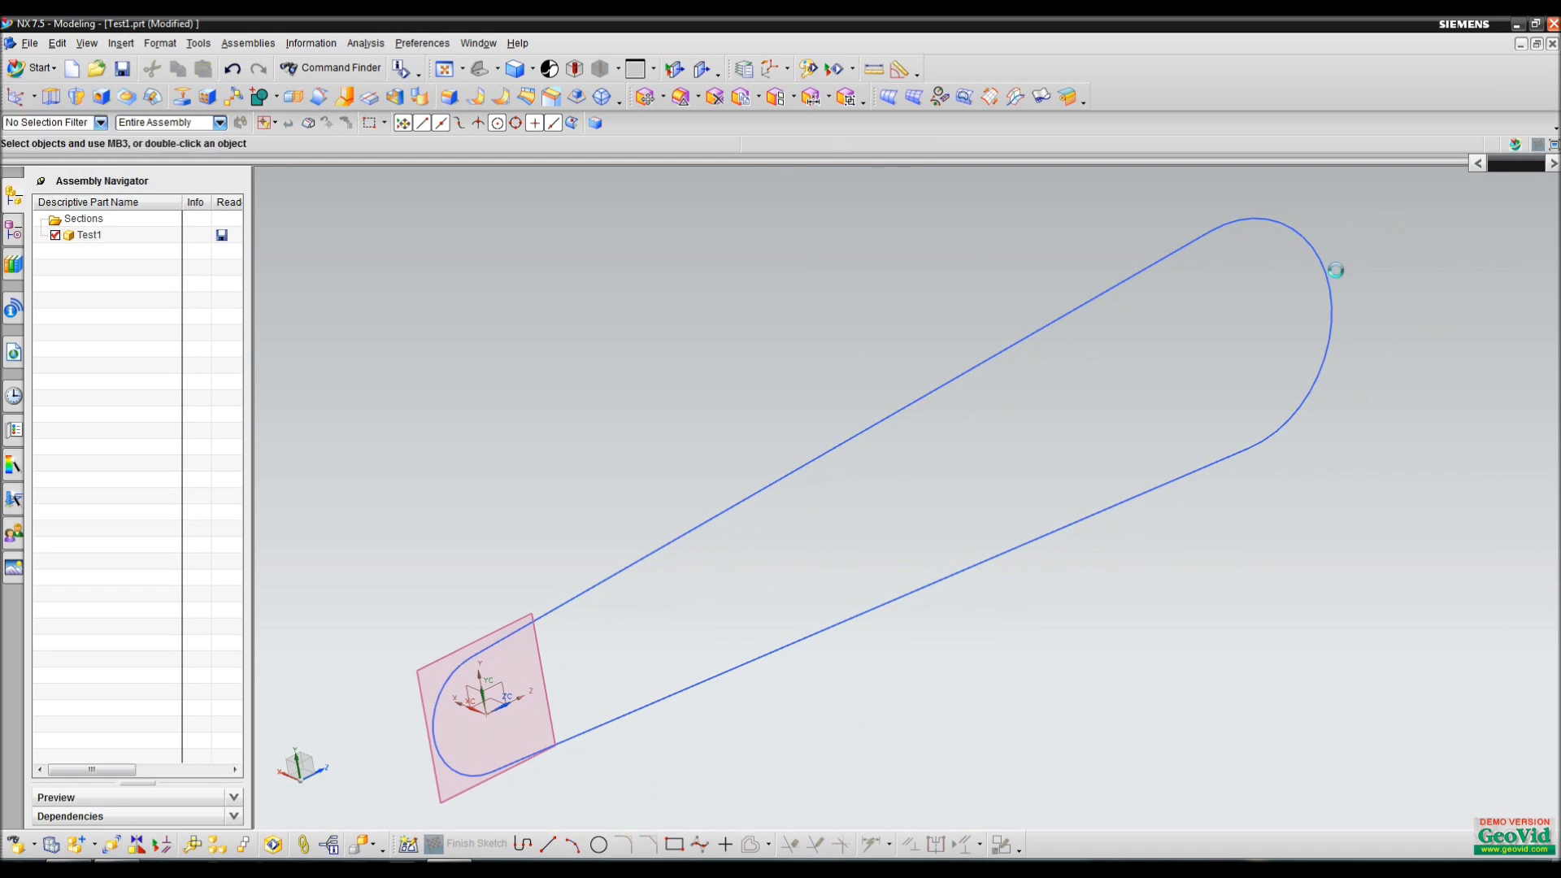
middle_click_drag(1283, 307, 1214, 318, "shift")
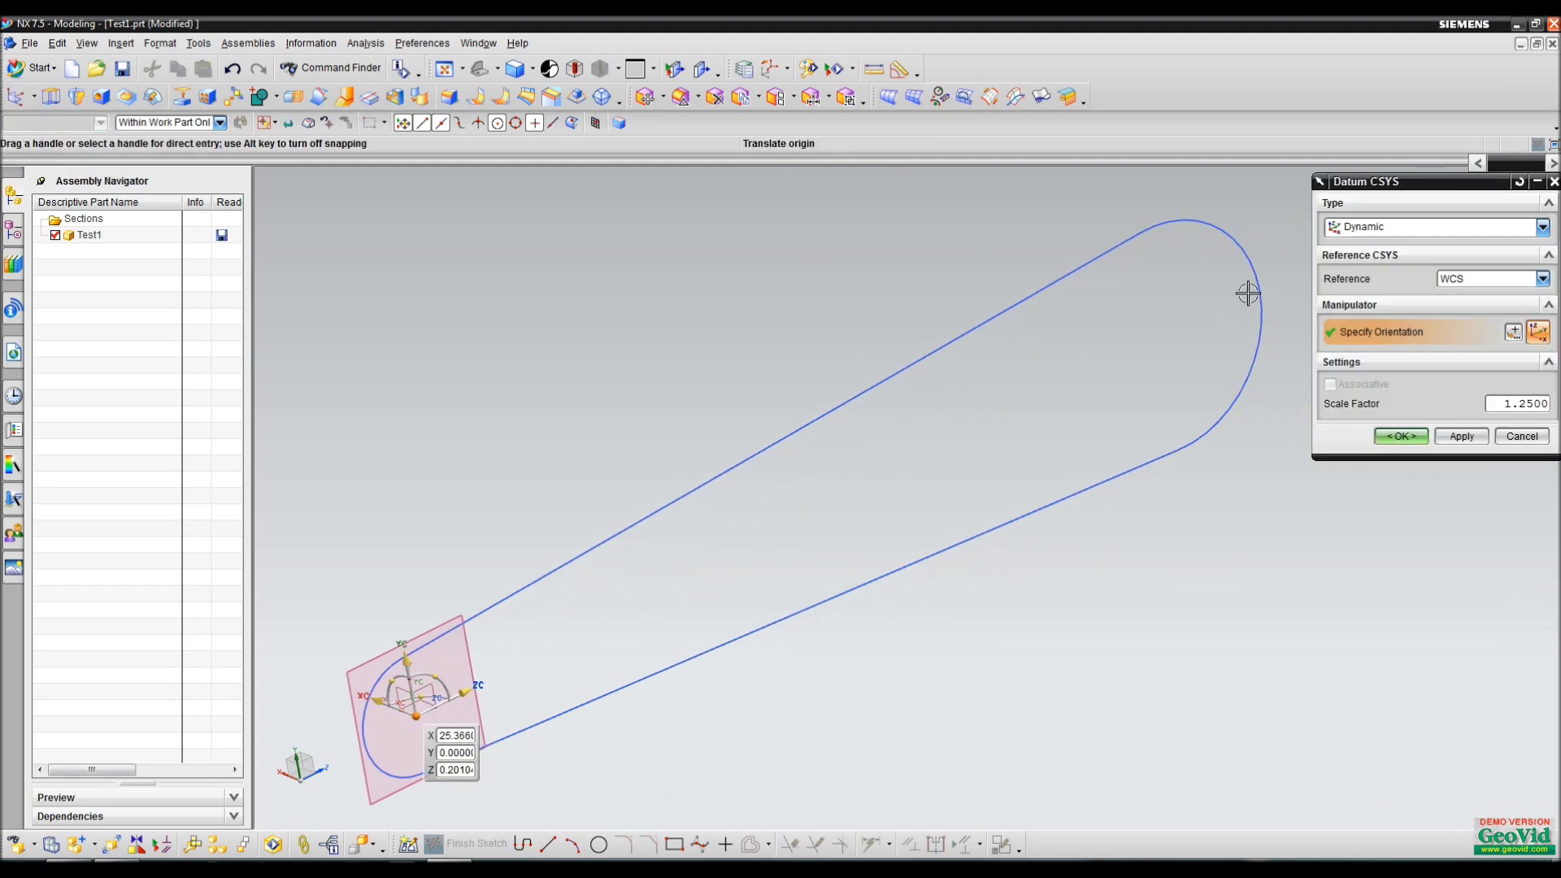
left_click(1170, 337)
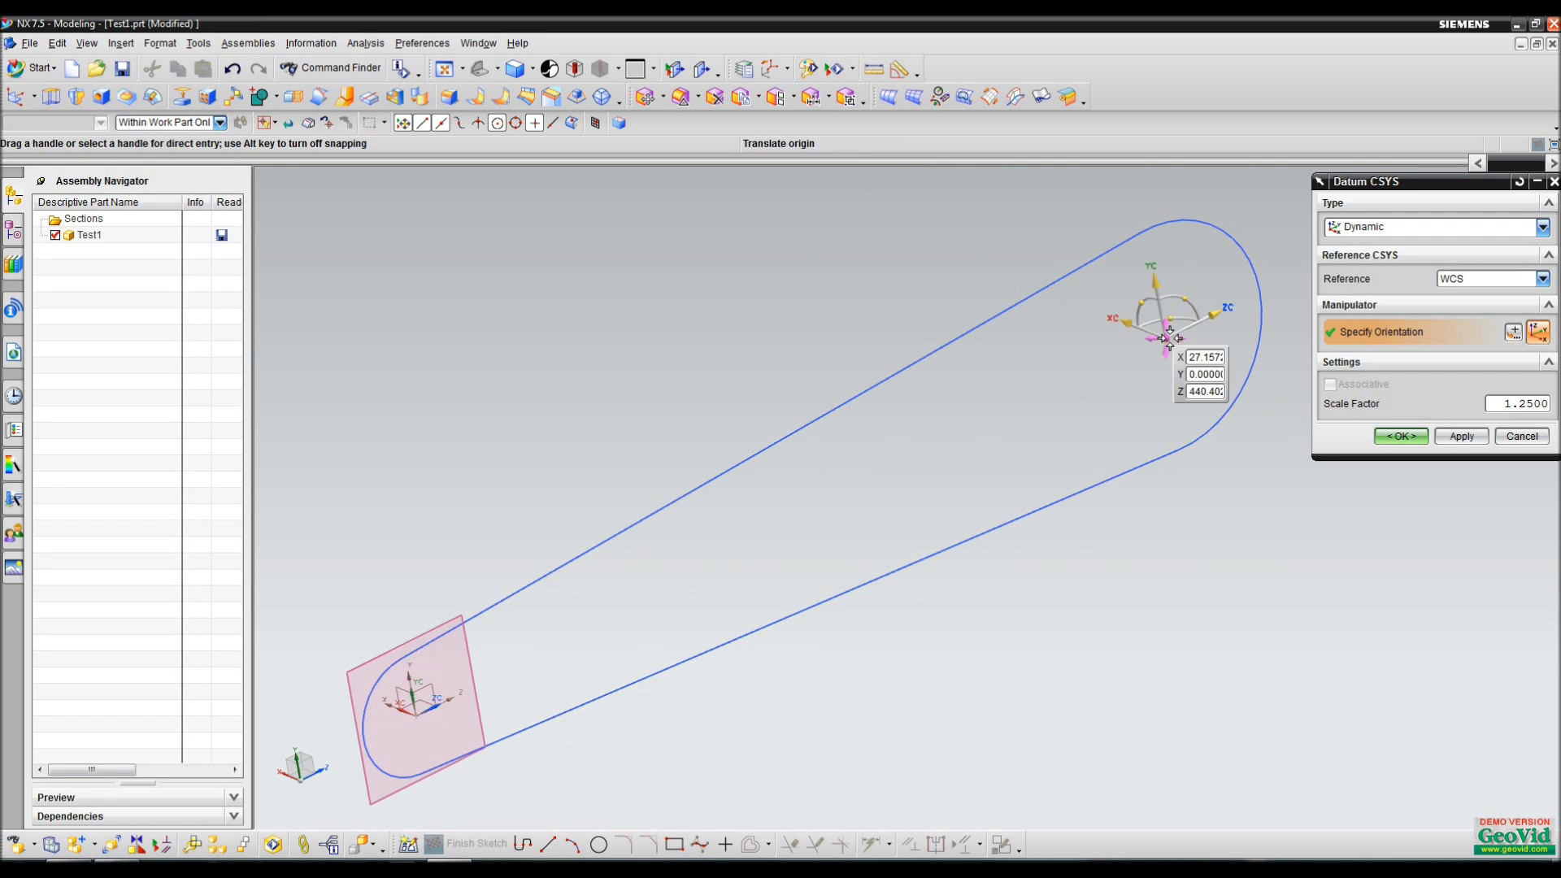
left_click(1400, 436)
Join the loop's four tangent sketch curves into a single curve
middle_click_drag(699, 274, 779, 190, "shift")
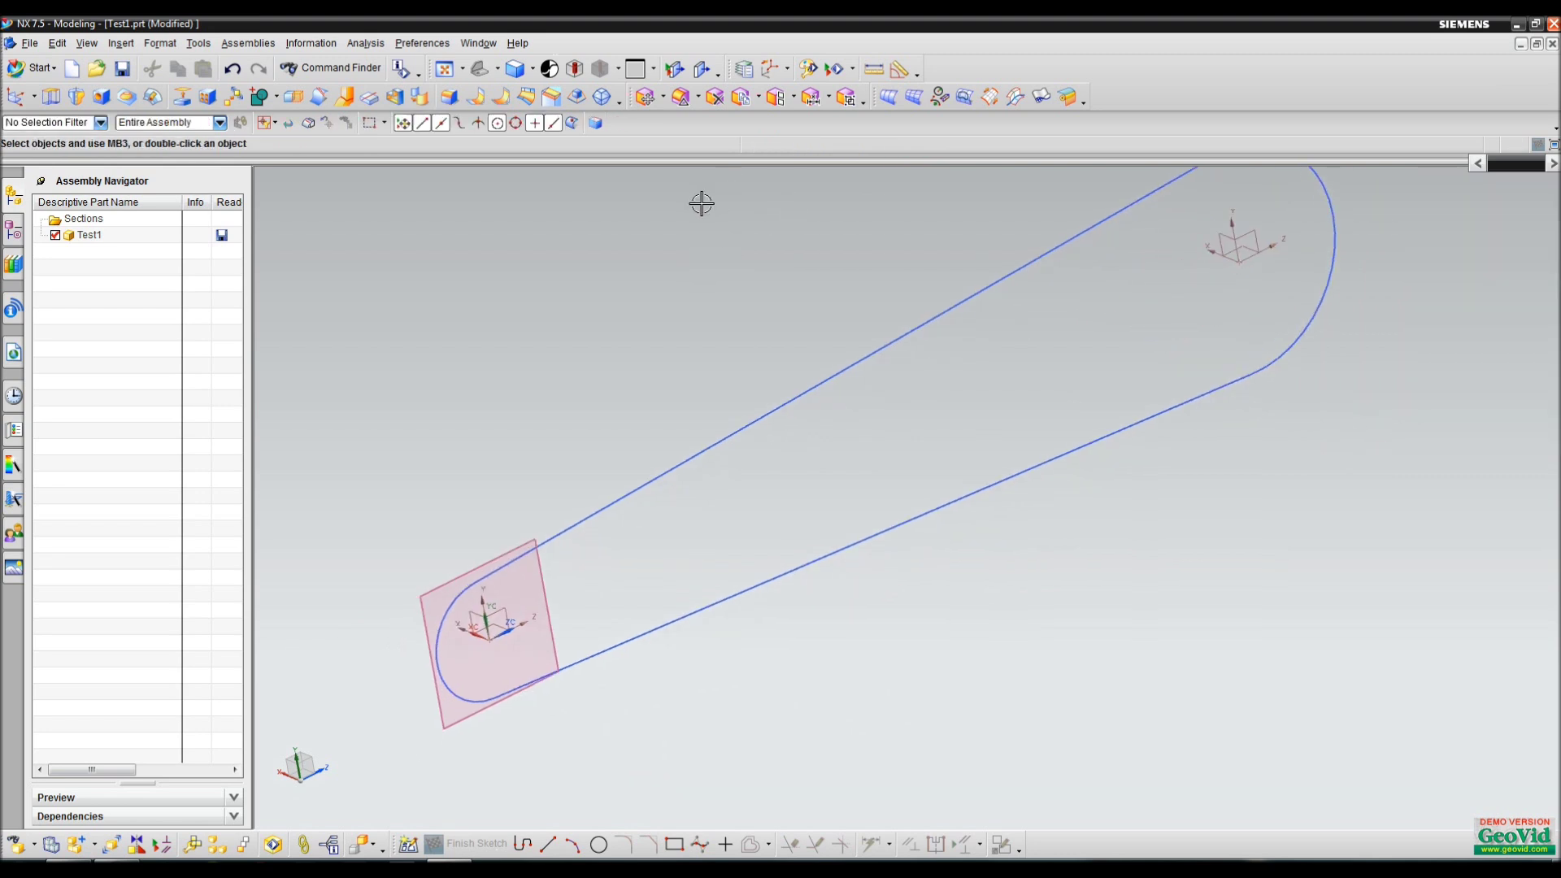
left_click(122, 43)
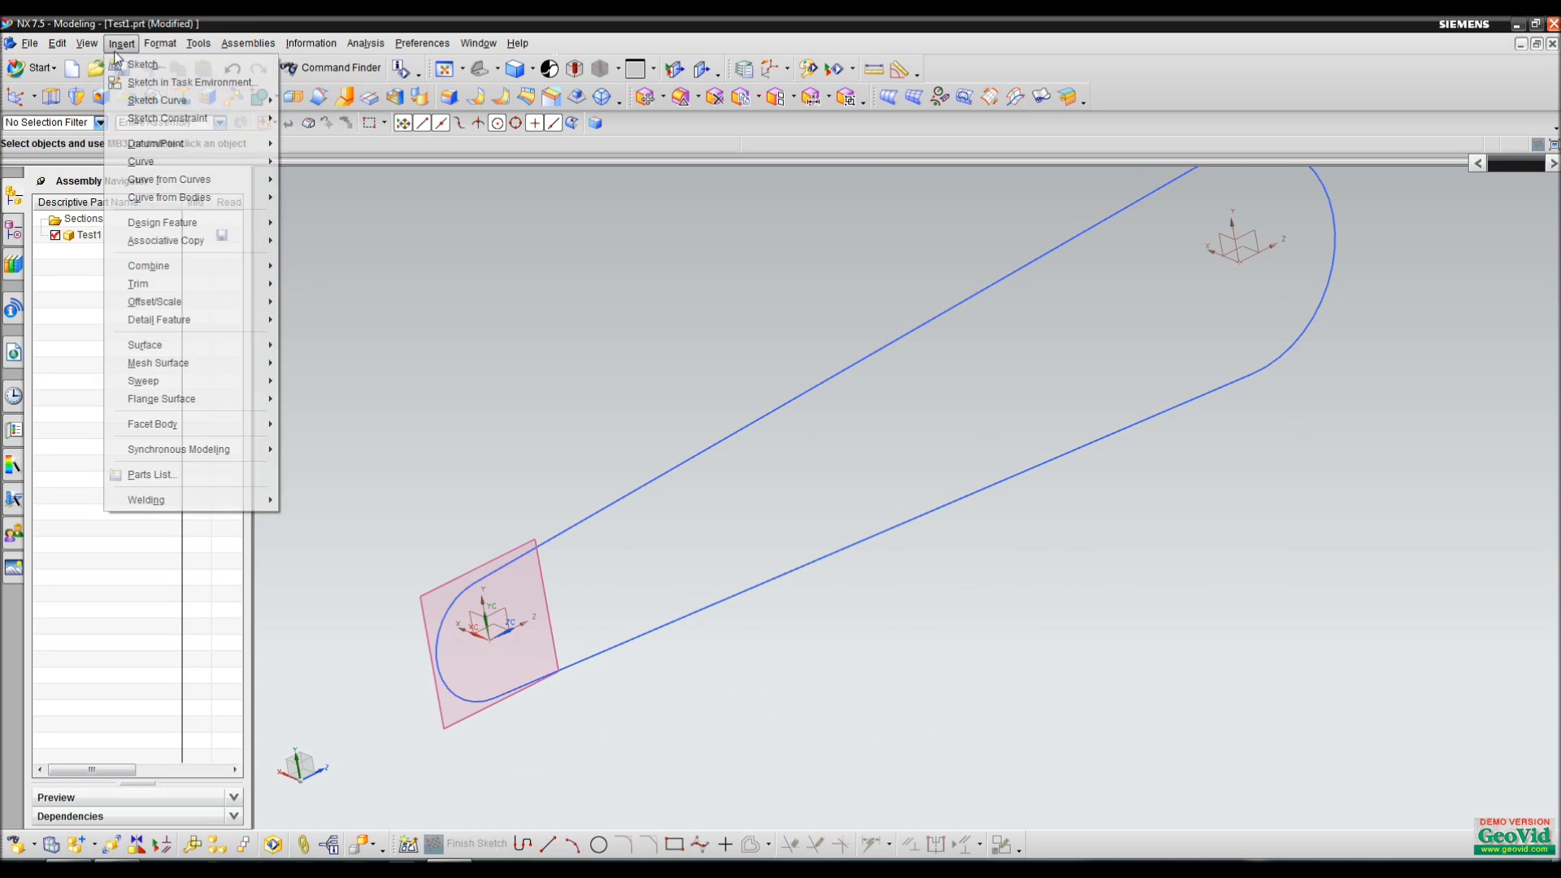
mouse_move(172, 187)
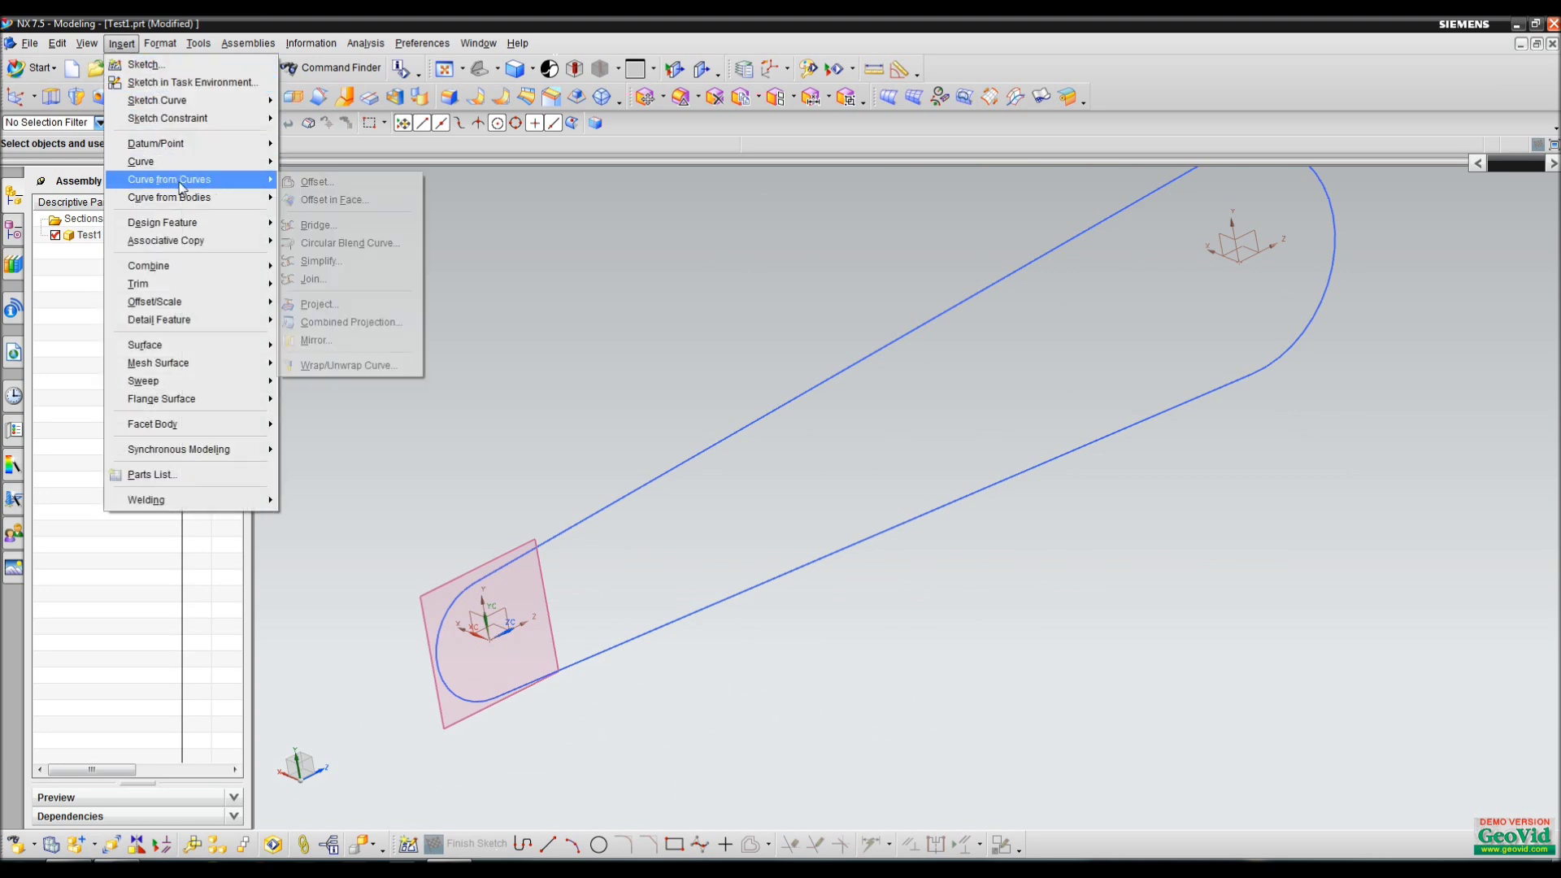
left_click(329, 277)
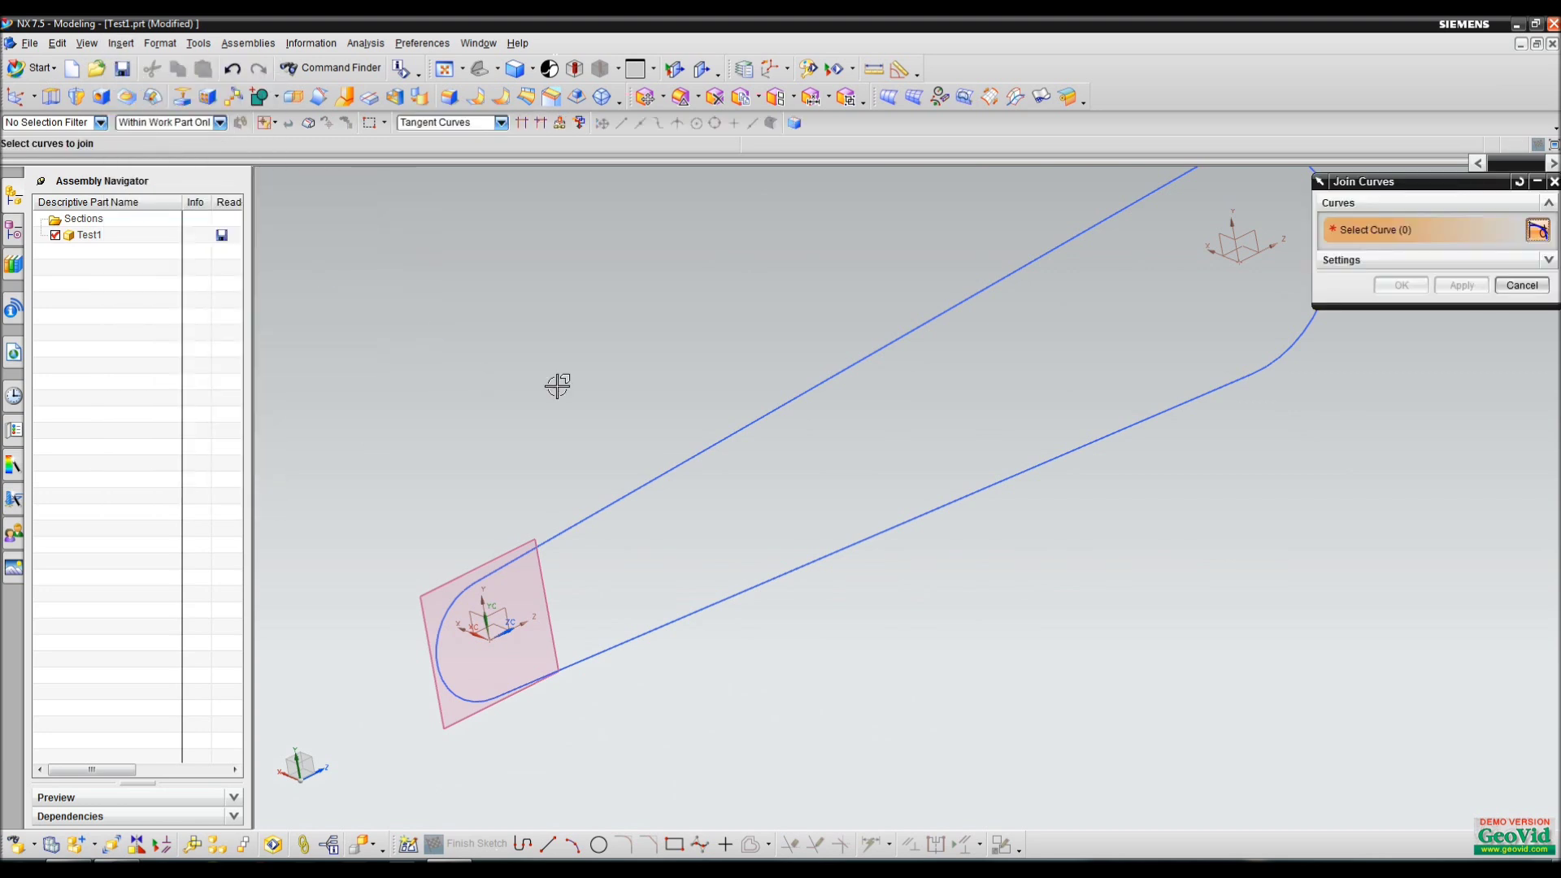
left_click(749, 431)
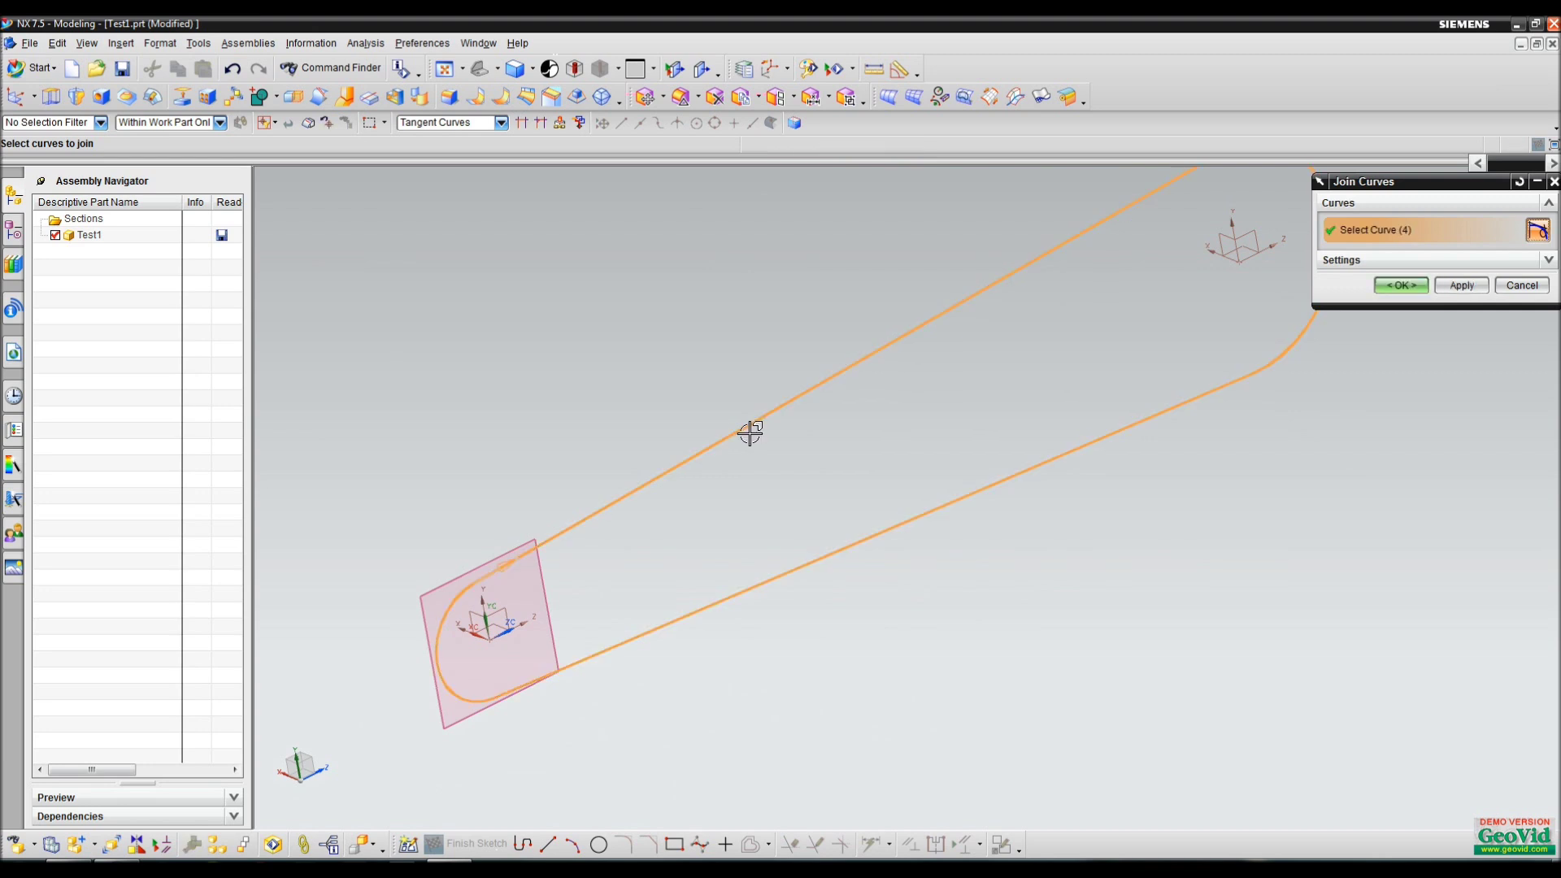
left_click(1392, 286)
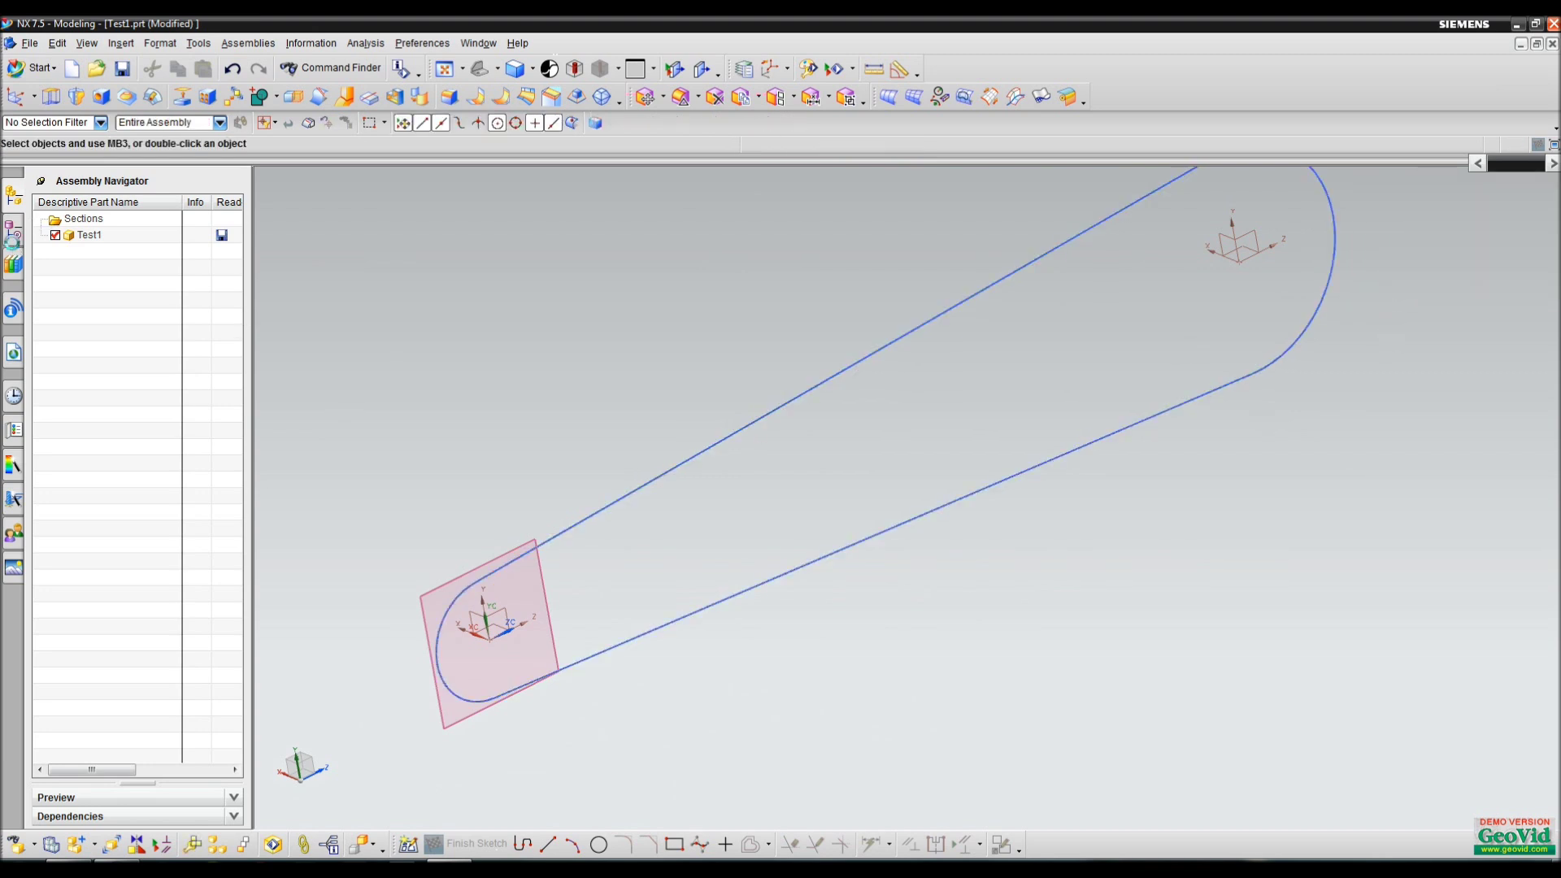
Hide SKETCH_000 so that only the joined curve shows the chain path
left_click(13, 231)
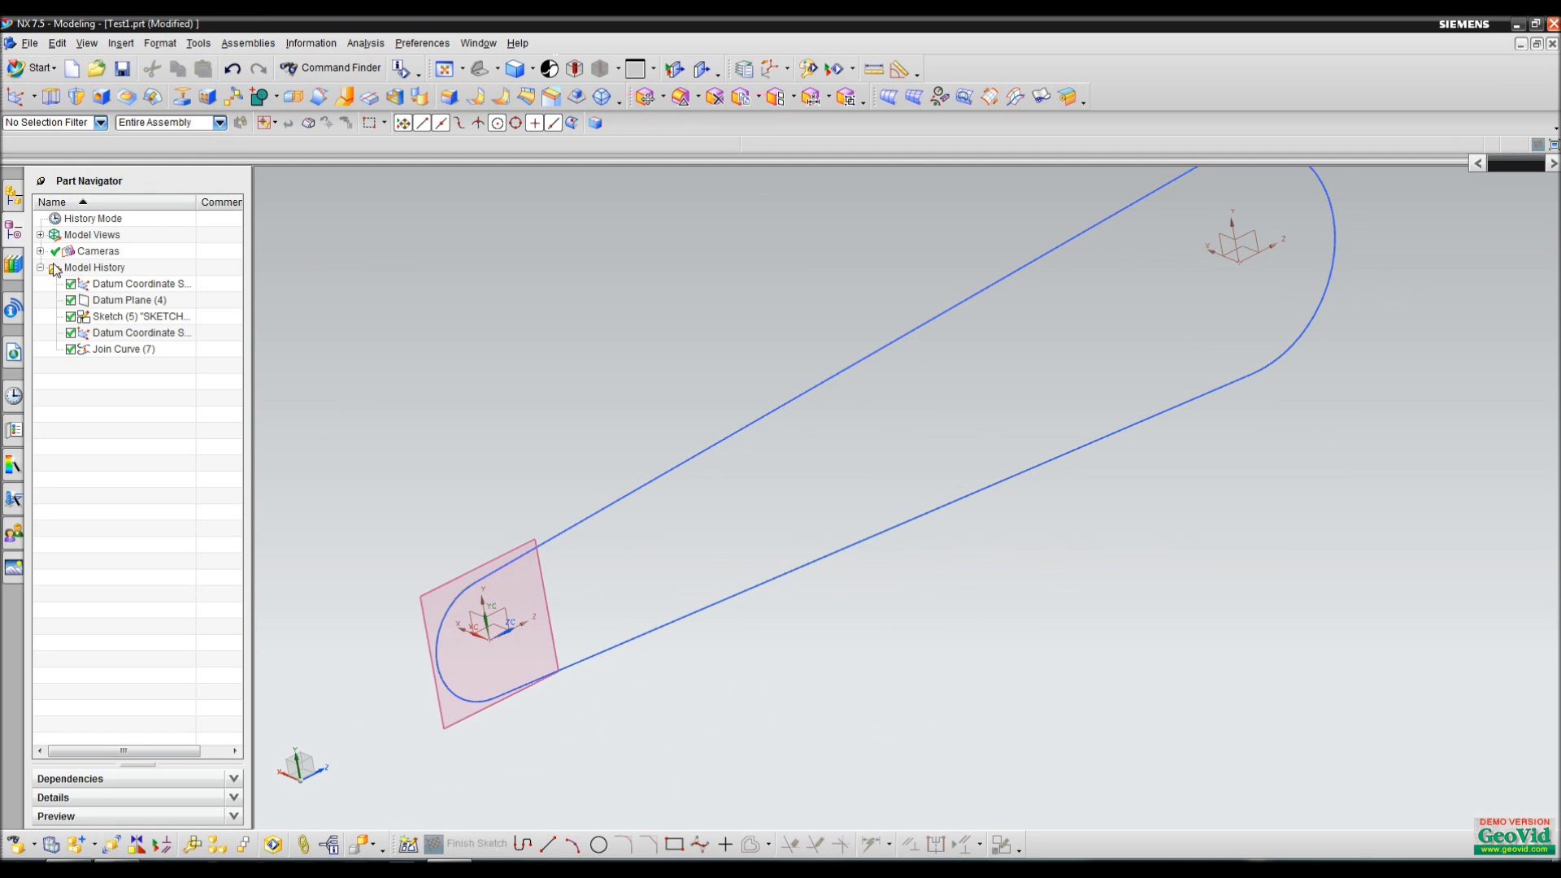
right_click(111, 319)
left_click(137, 329)
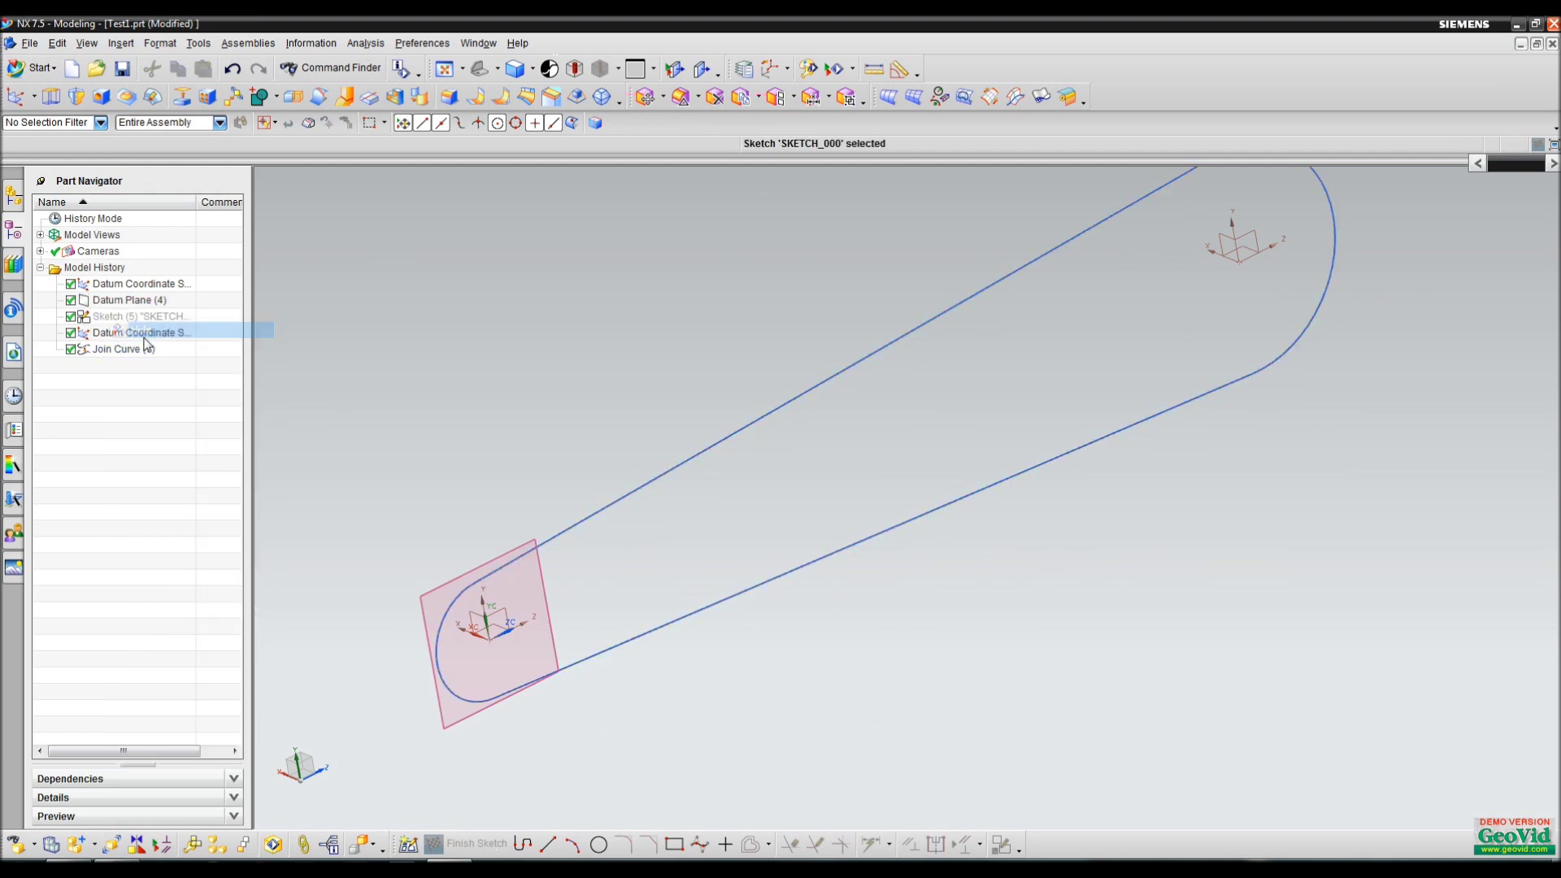
right_click(467, 571)
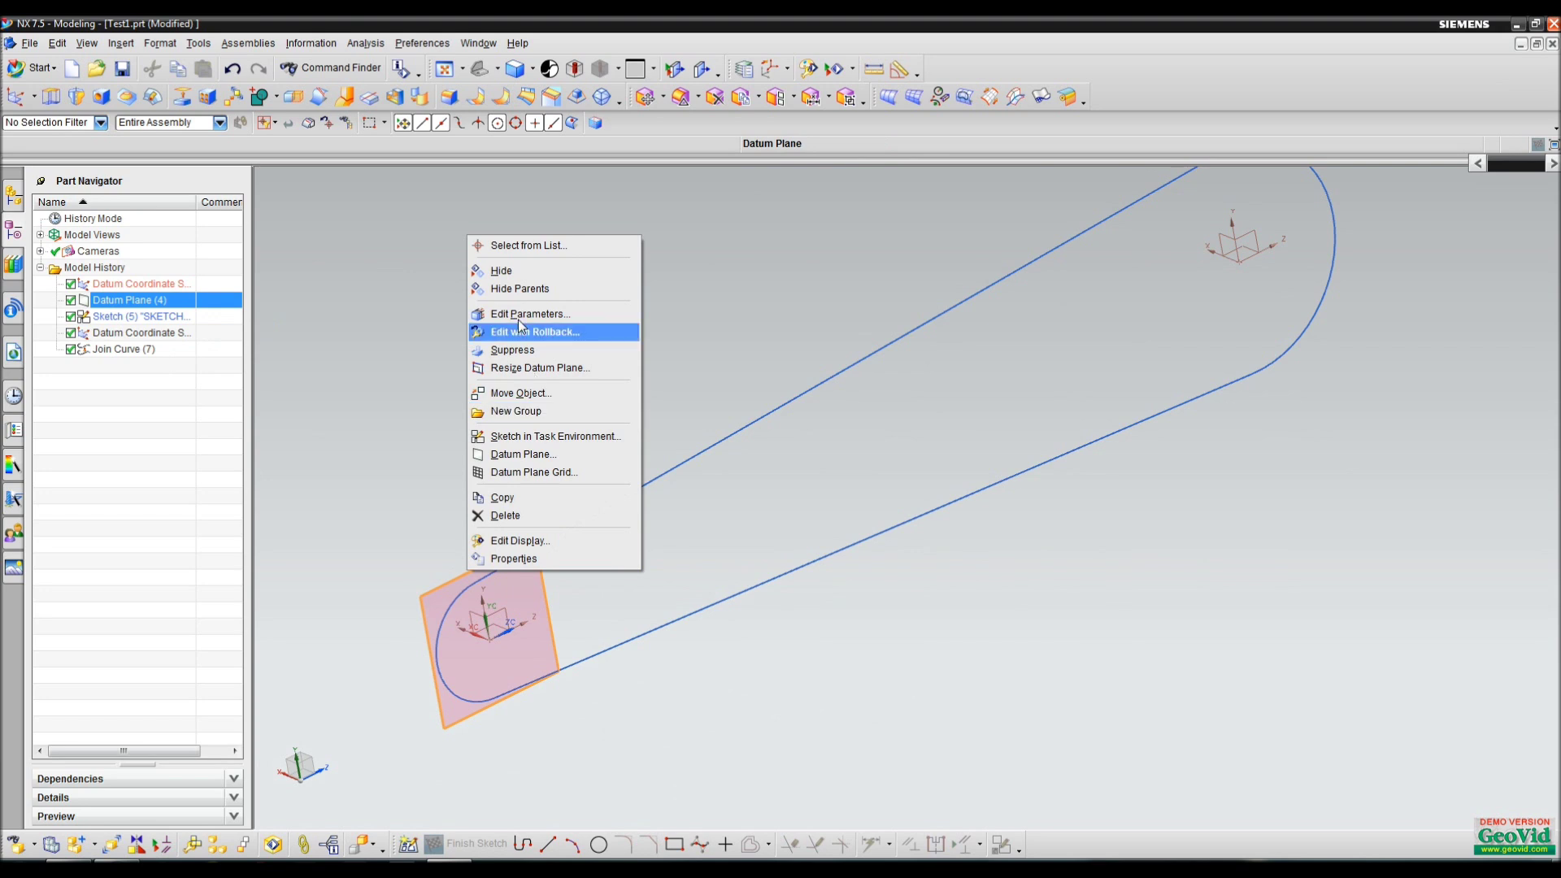
left_click(753, 561)
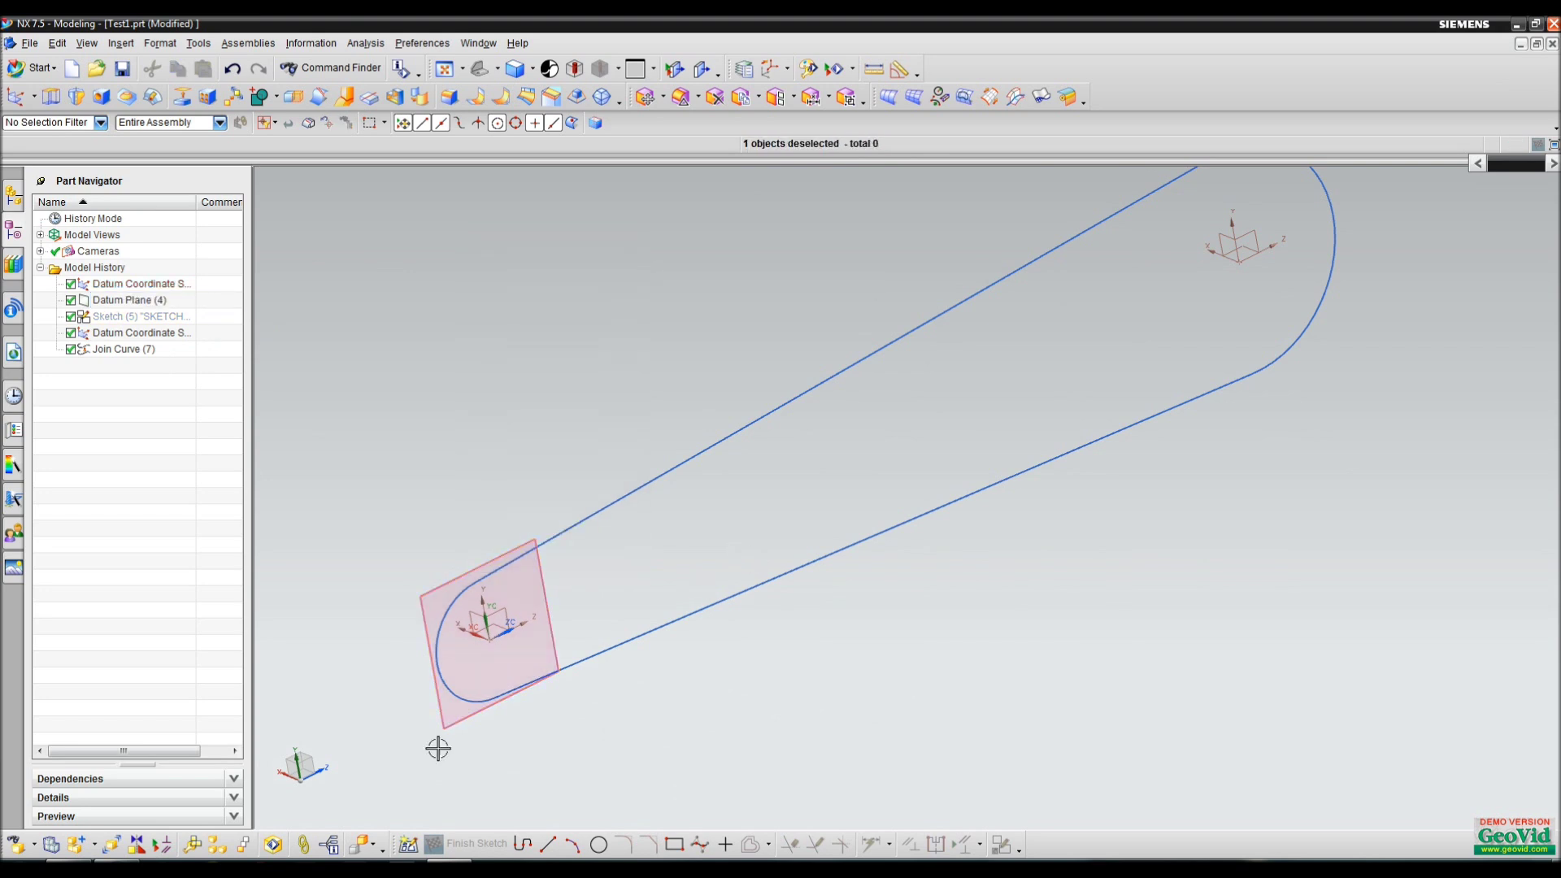
Choose kjede2.prt from disk as the component to add to the assembly
left_click(75, 844)
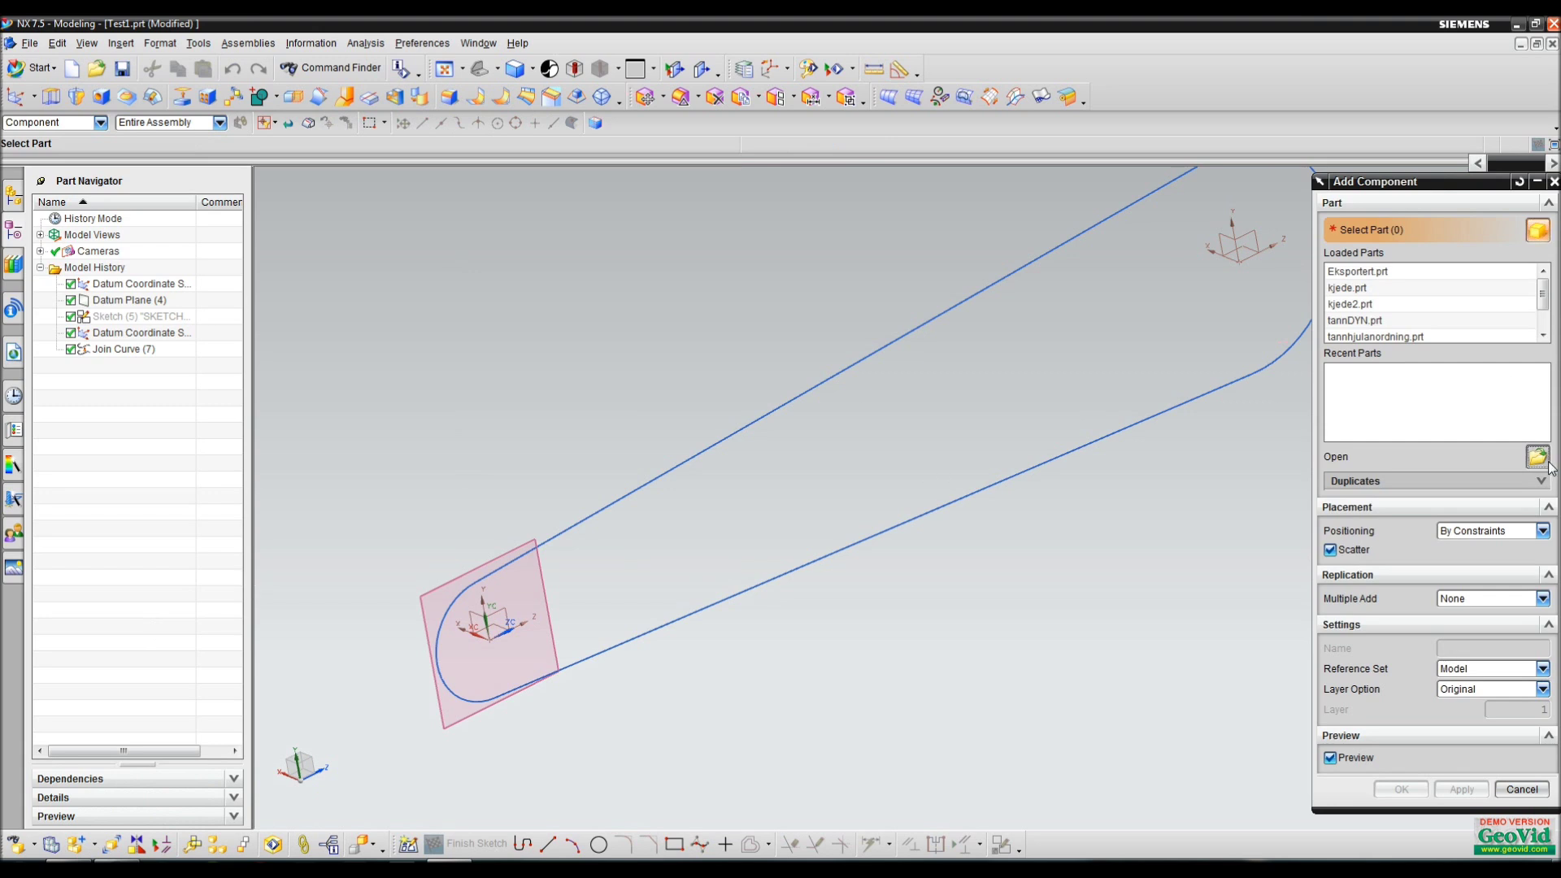
left_click(1538, 457)
left_click(1008, 412)
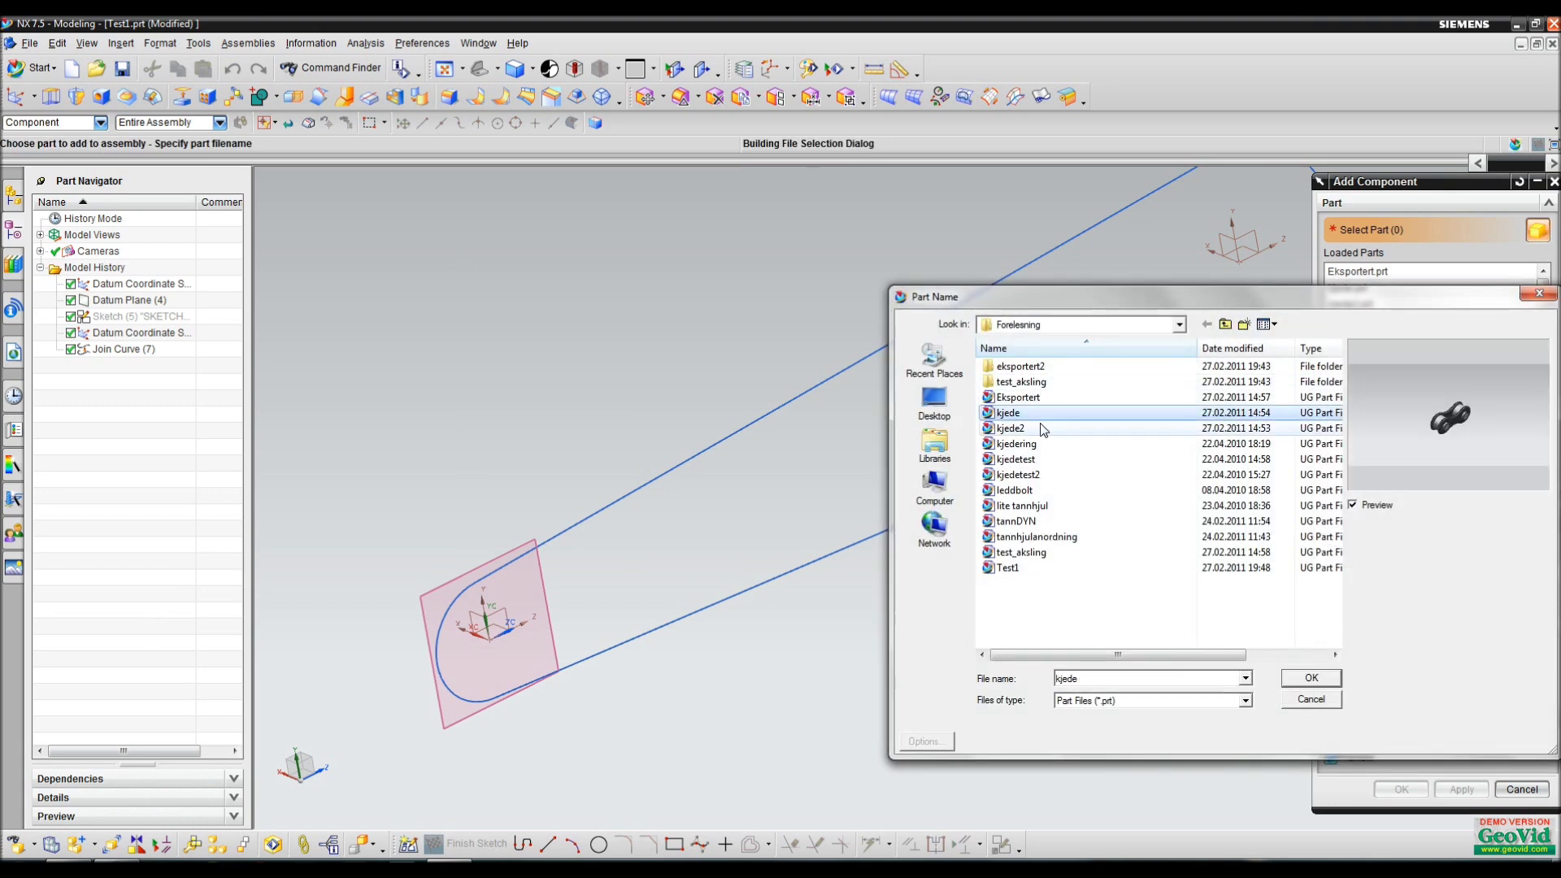
left_click(1011, 429)
left_click(1311, 677)
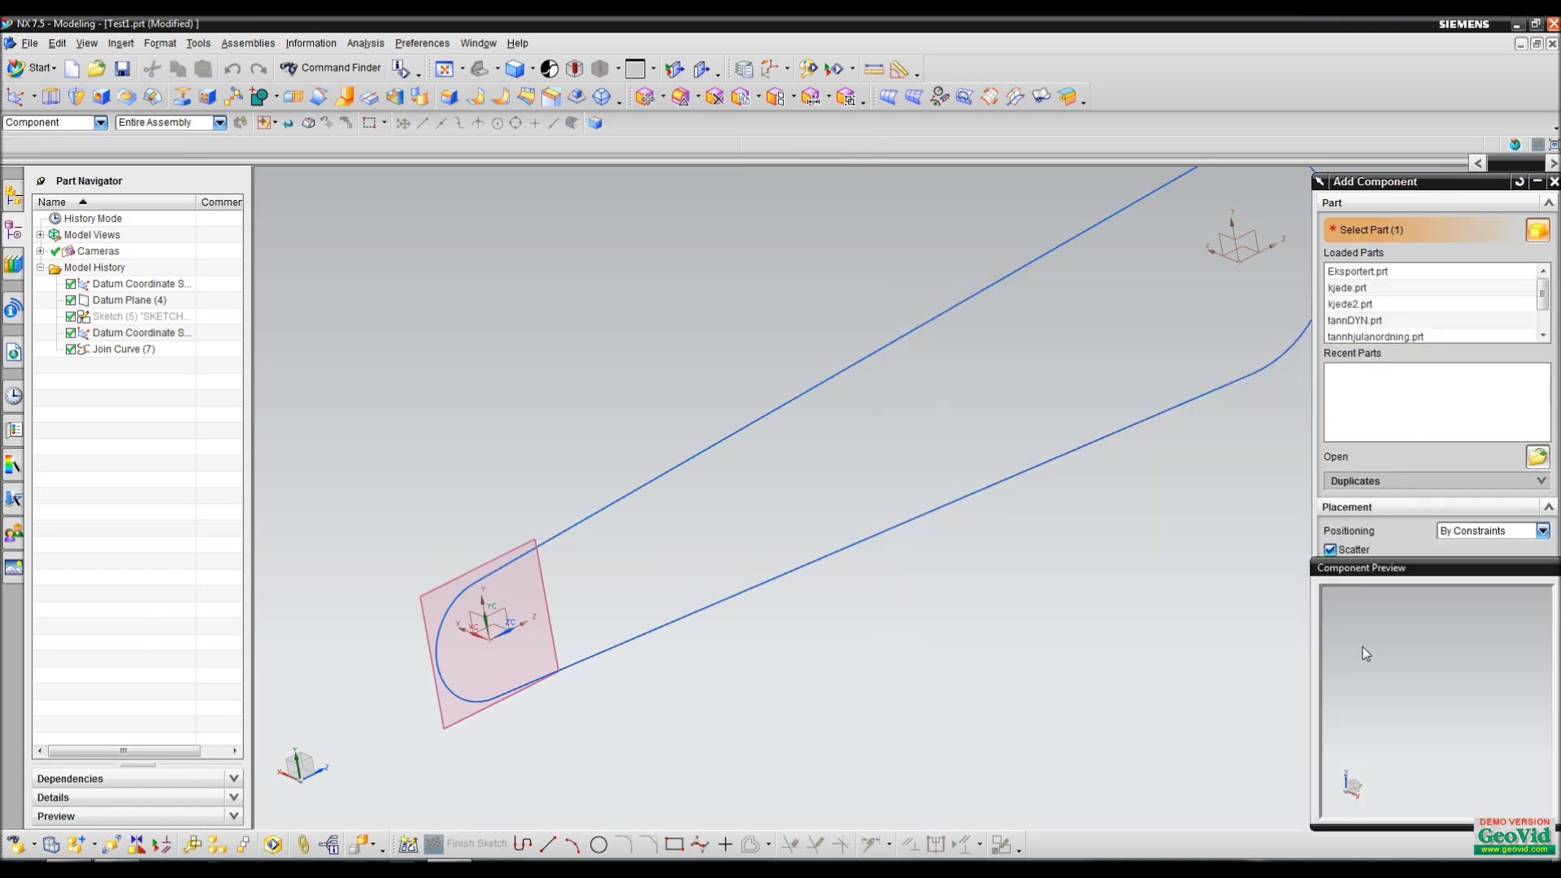
left_click_drag(1403, 170, 253, 177)
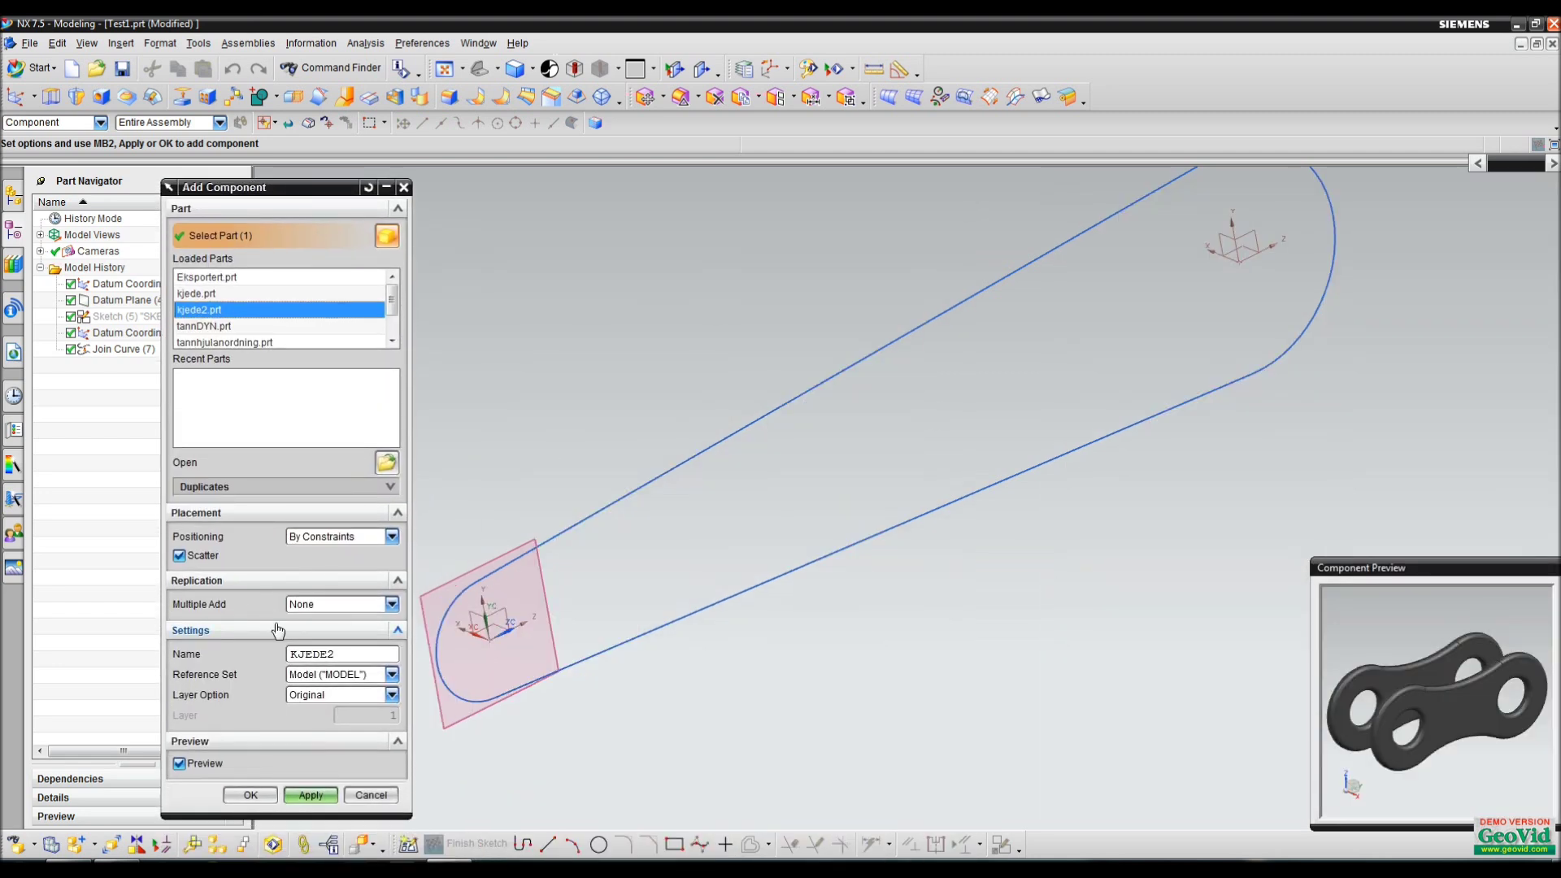
Add kjede2 with the Entire Part reference set, positioned by constraints
left_click(358, 677)
left_click(350, 704)
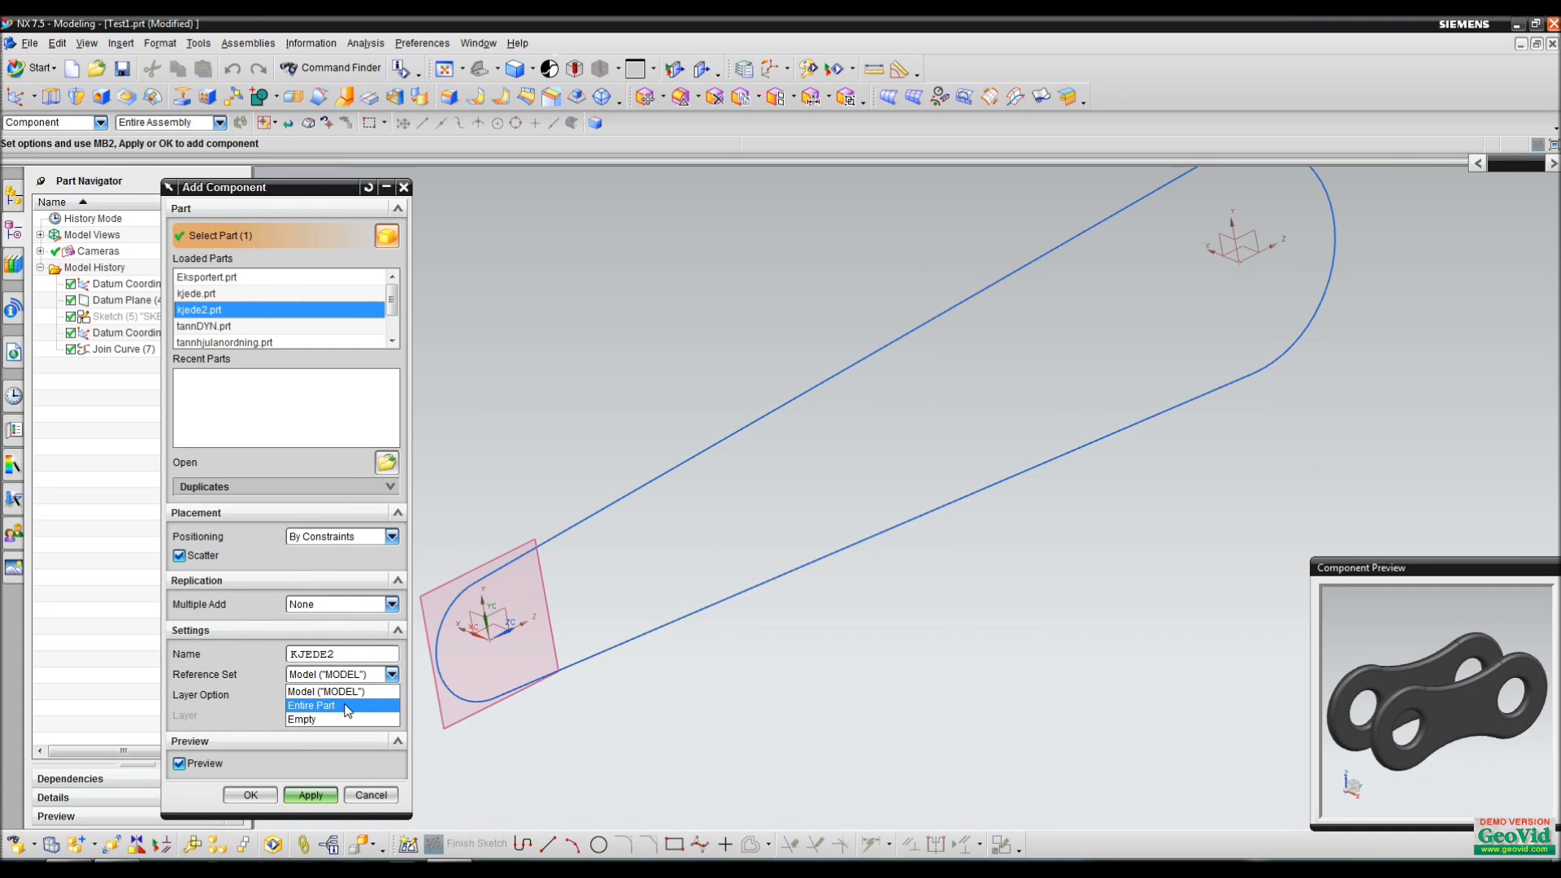
mouse_move(1450, 687)
middle_mouse_down()
mouse_move(1449, 622)
mouse_move(1437, 665)
middle_mouse_up()
scroll(1504, 663, "up", 1)
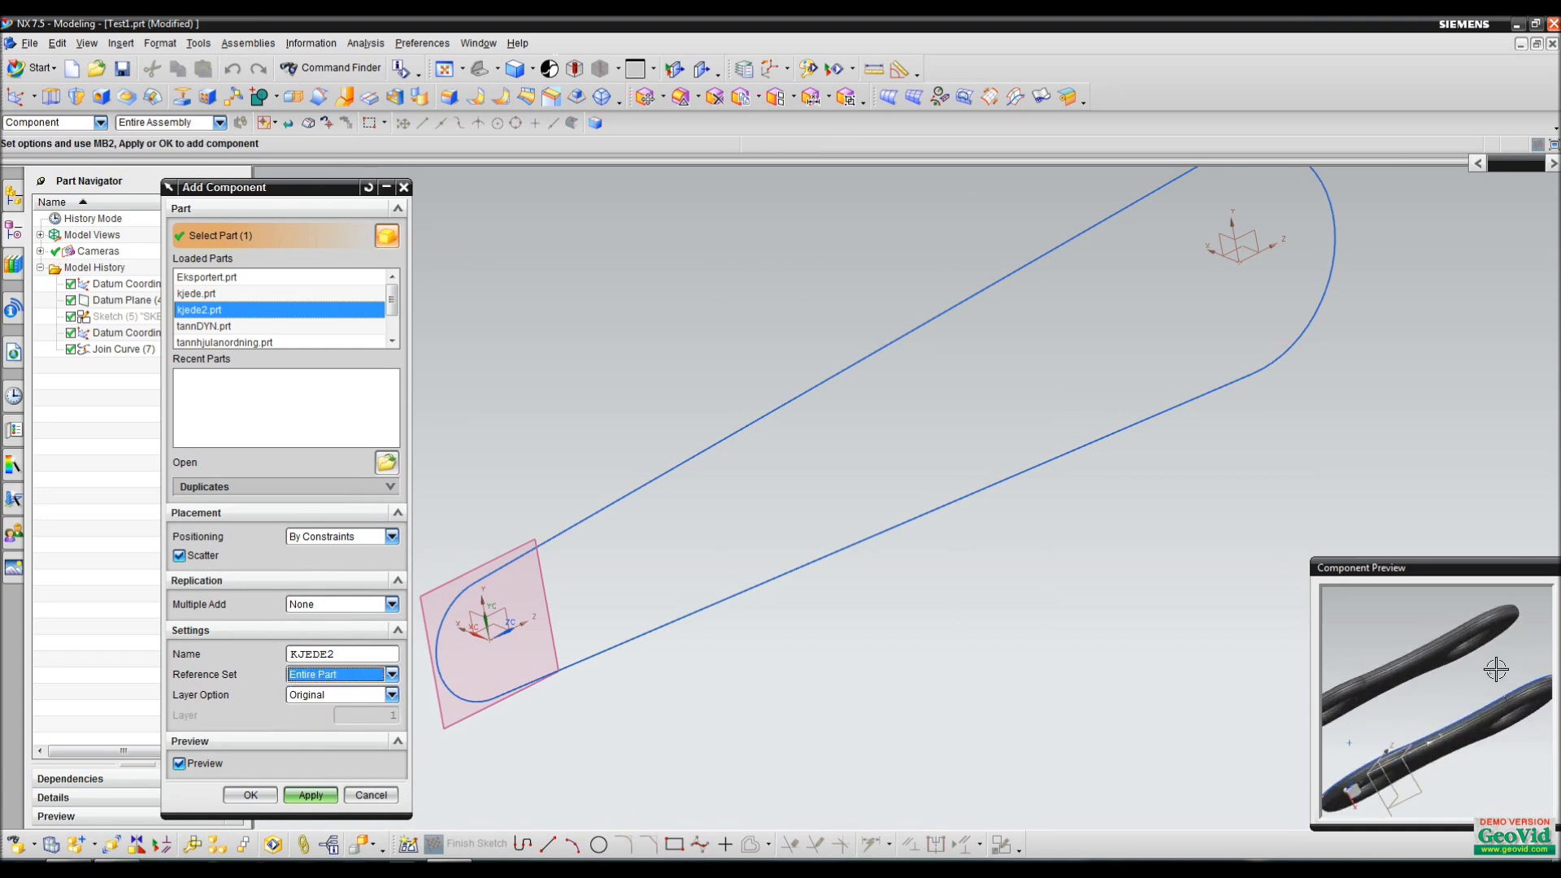
scroll(1409, 719, "down", 1)
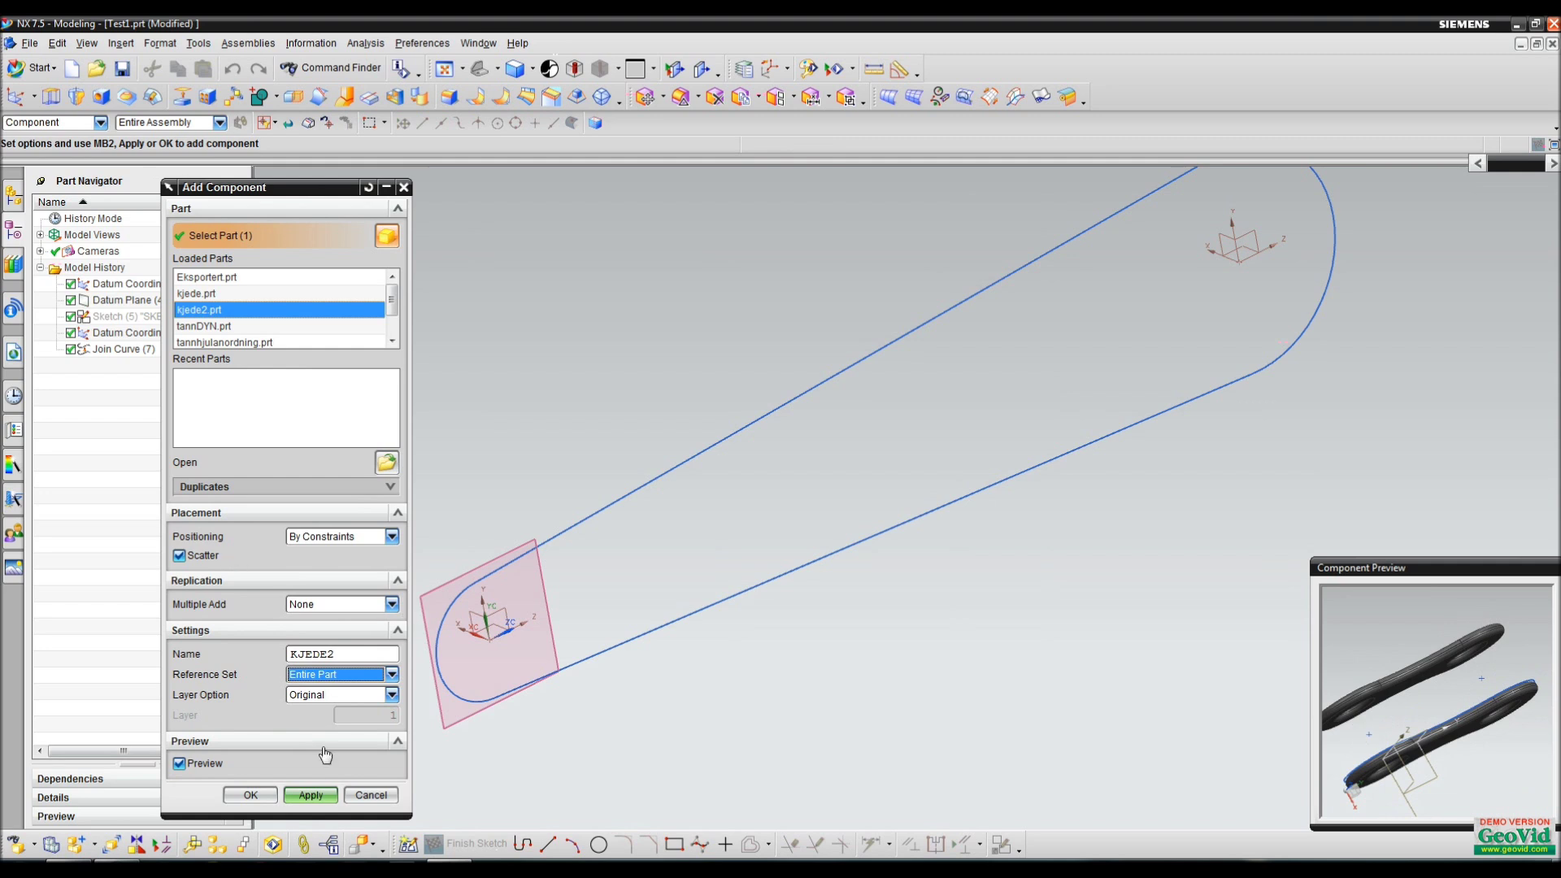
left_click(250, 794)
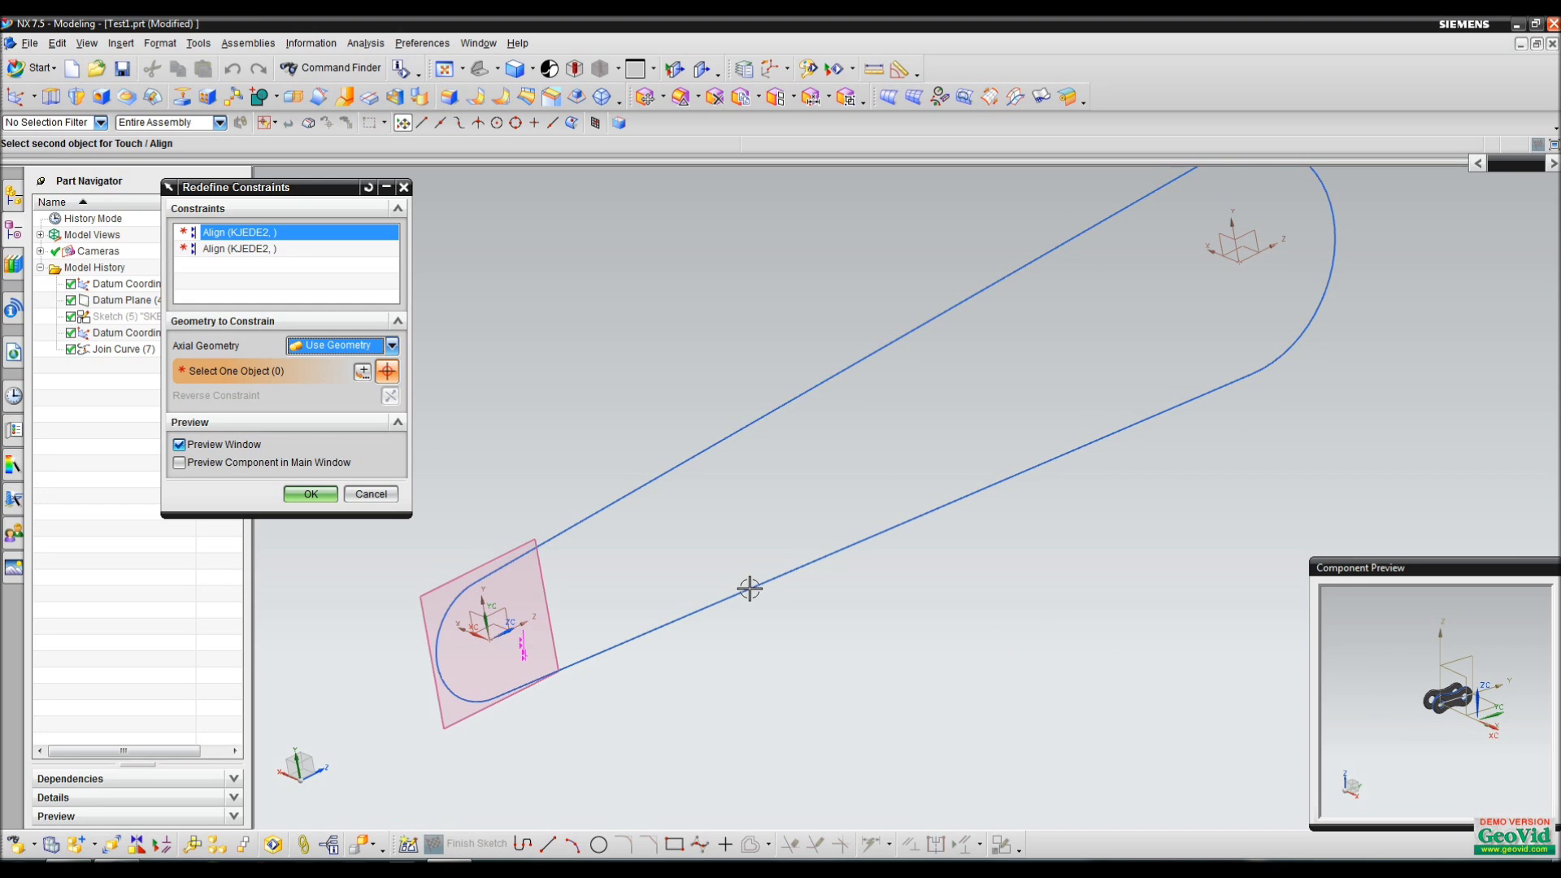
Redefine both remembered Align constraints of kjede2 onto the joined path curve and place the link
middle_click_drag(556, 466, 676, 444, "shift")
scroll(675, 446, "up", 1)
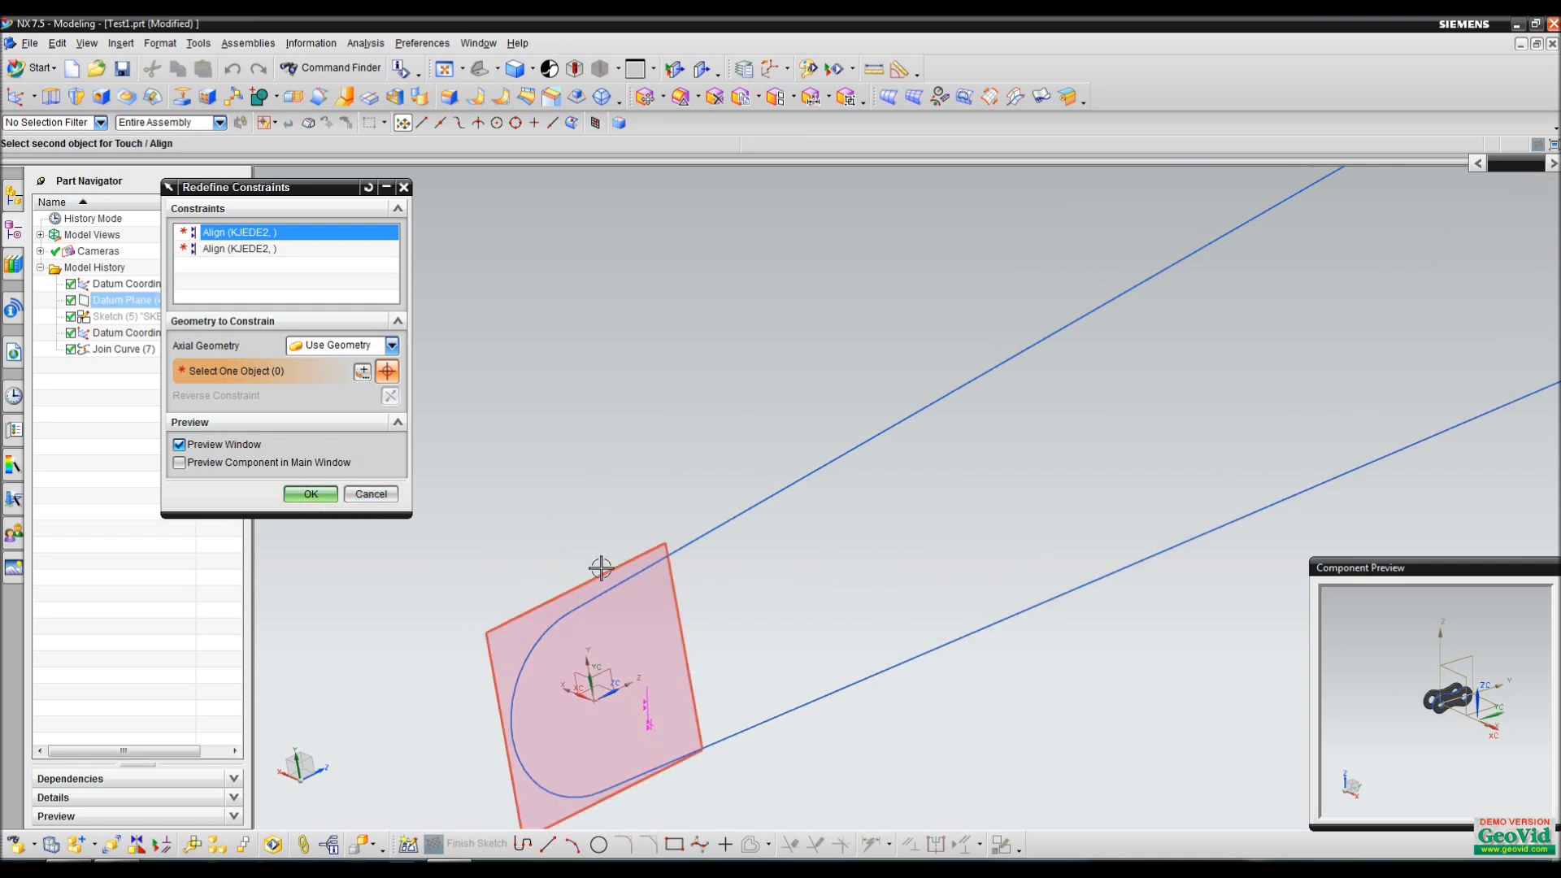
left_click(641, 579)
left_click(665, 559)
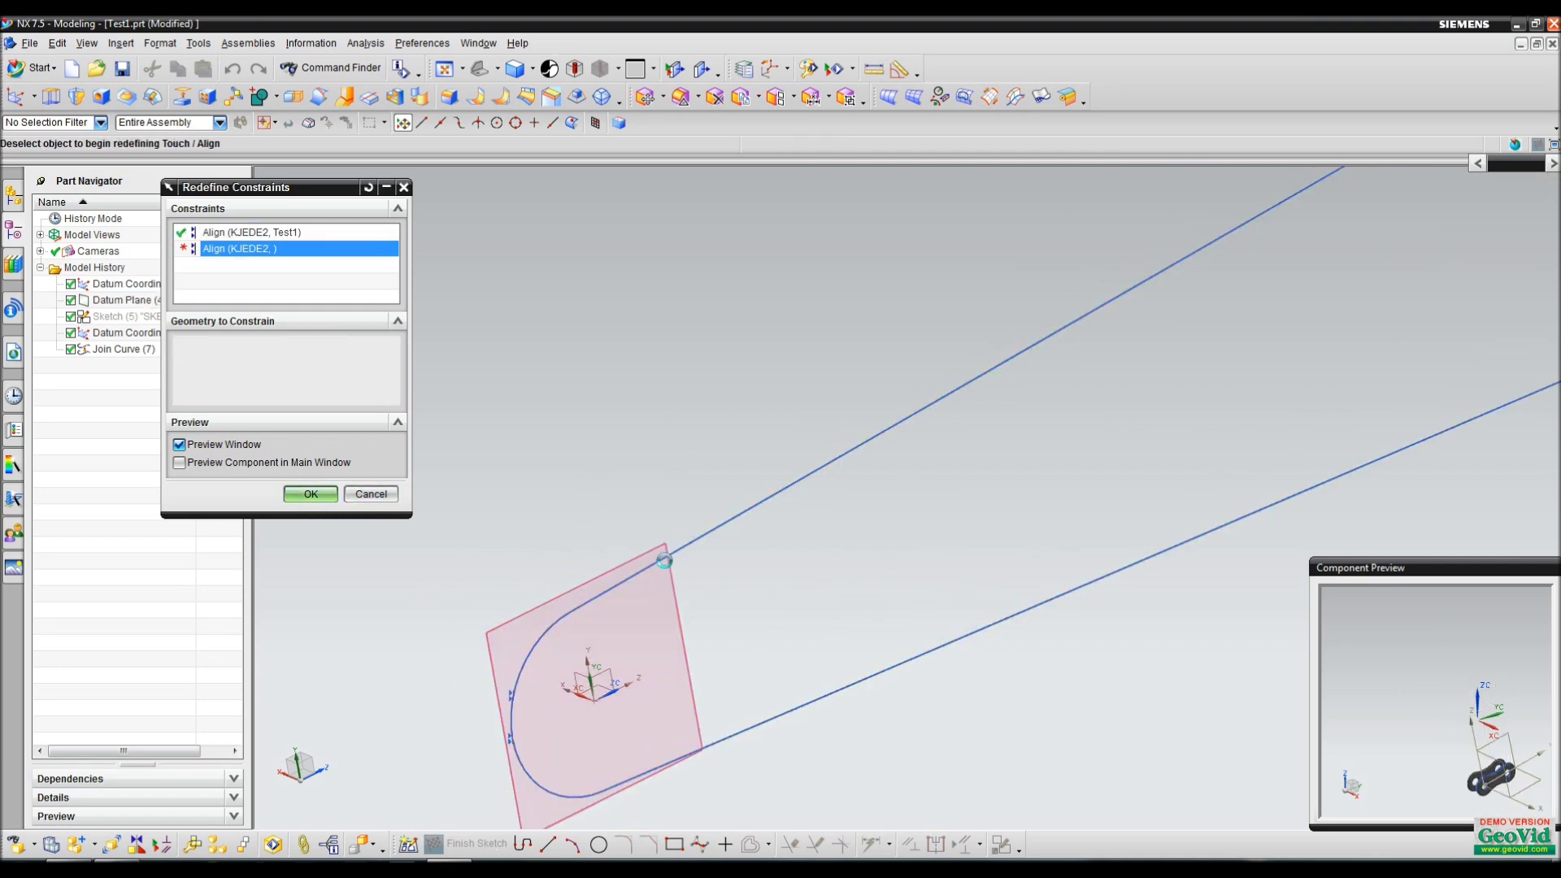
left_click(309, 495)
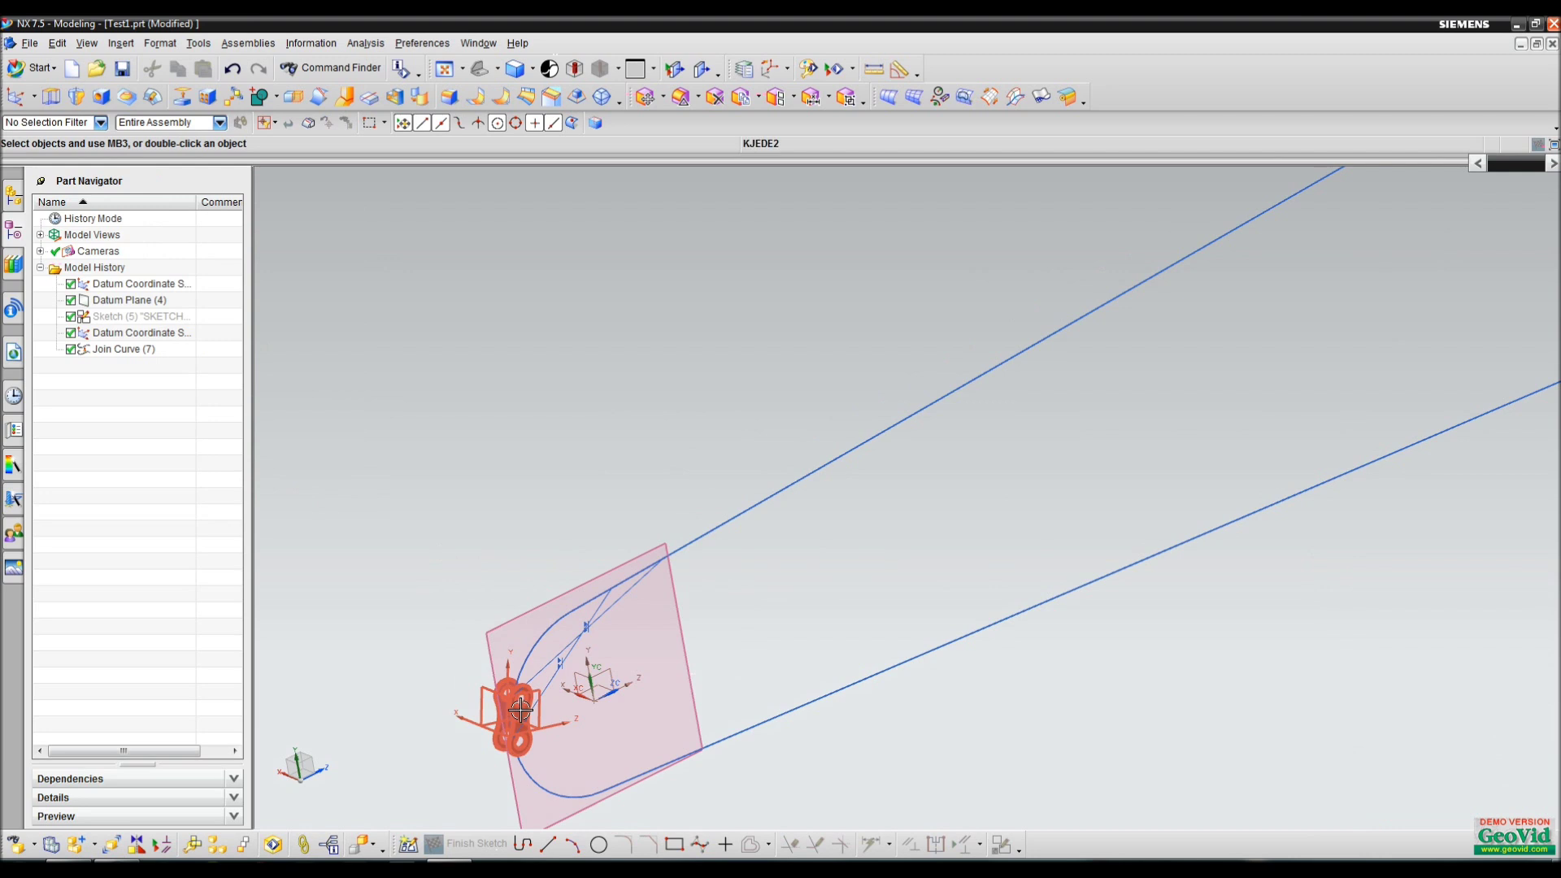
Delete both Align constraints between the kjede2 link and the path curve
middle_click_drag(518, 704, 637, 490)
left_click(637, 490)
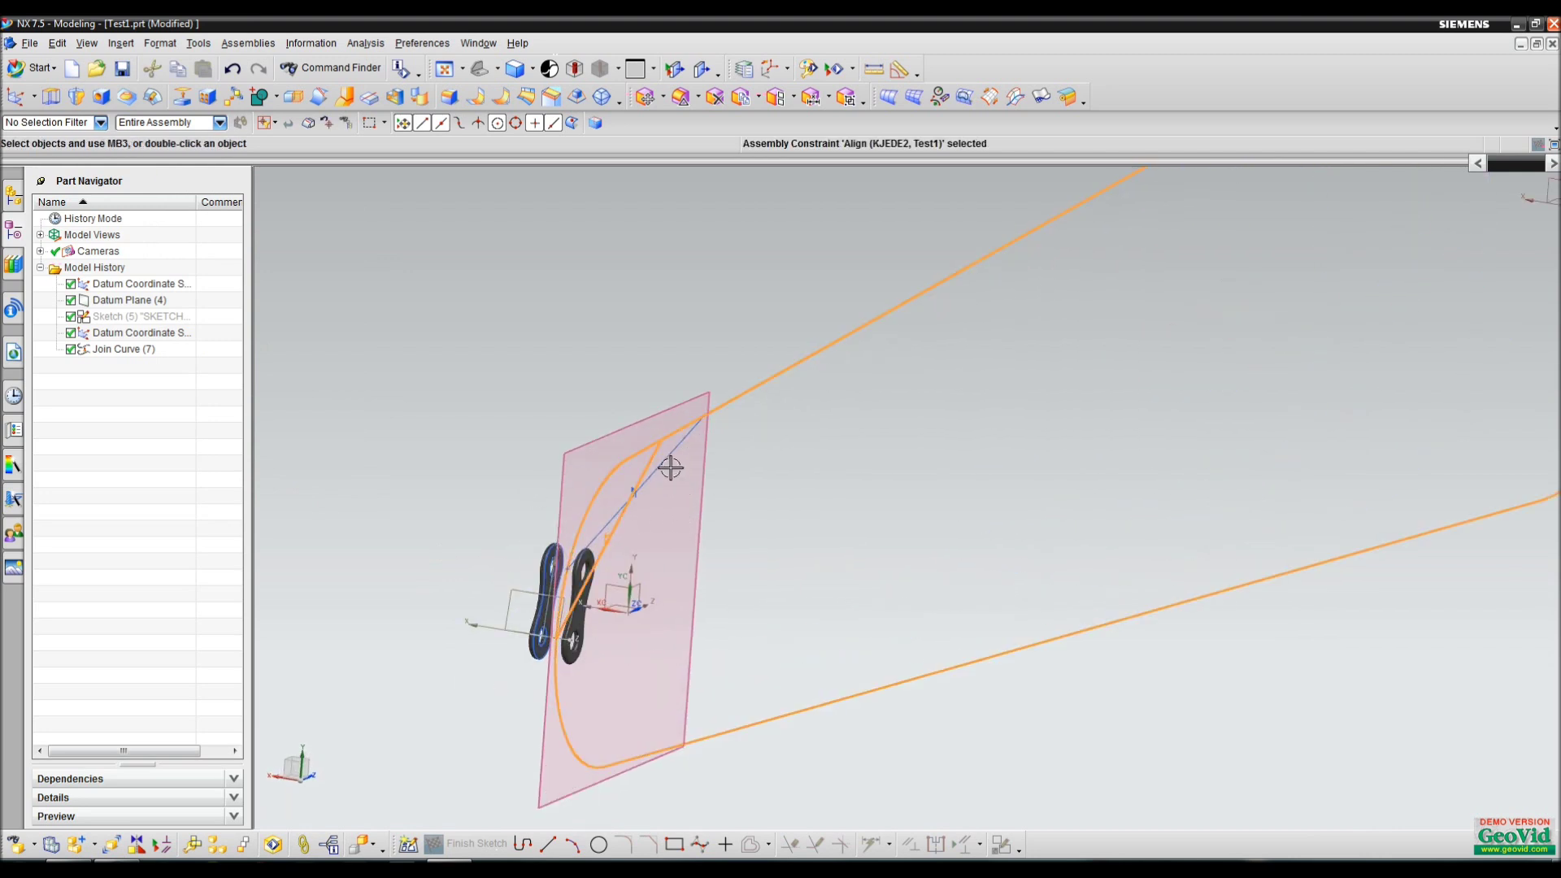
right_click(665, 460)
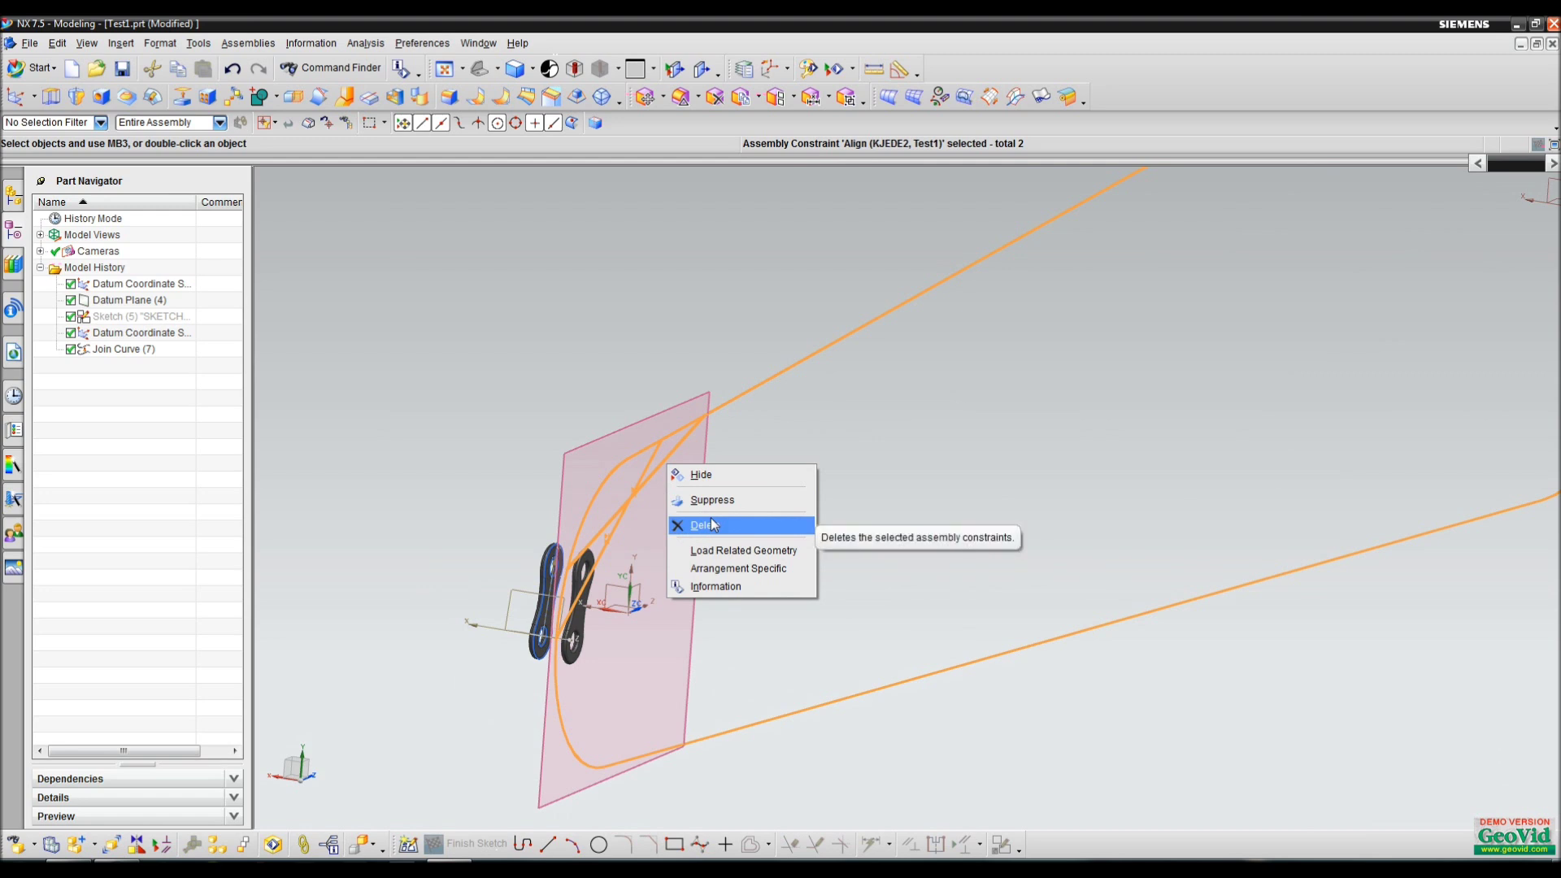
left_click(712, 525)
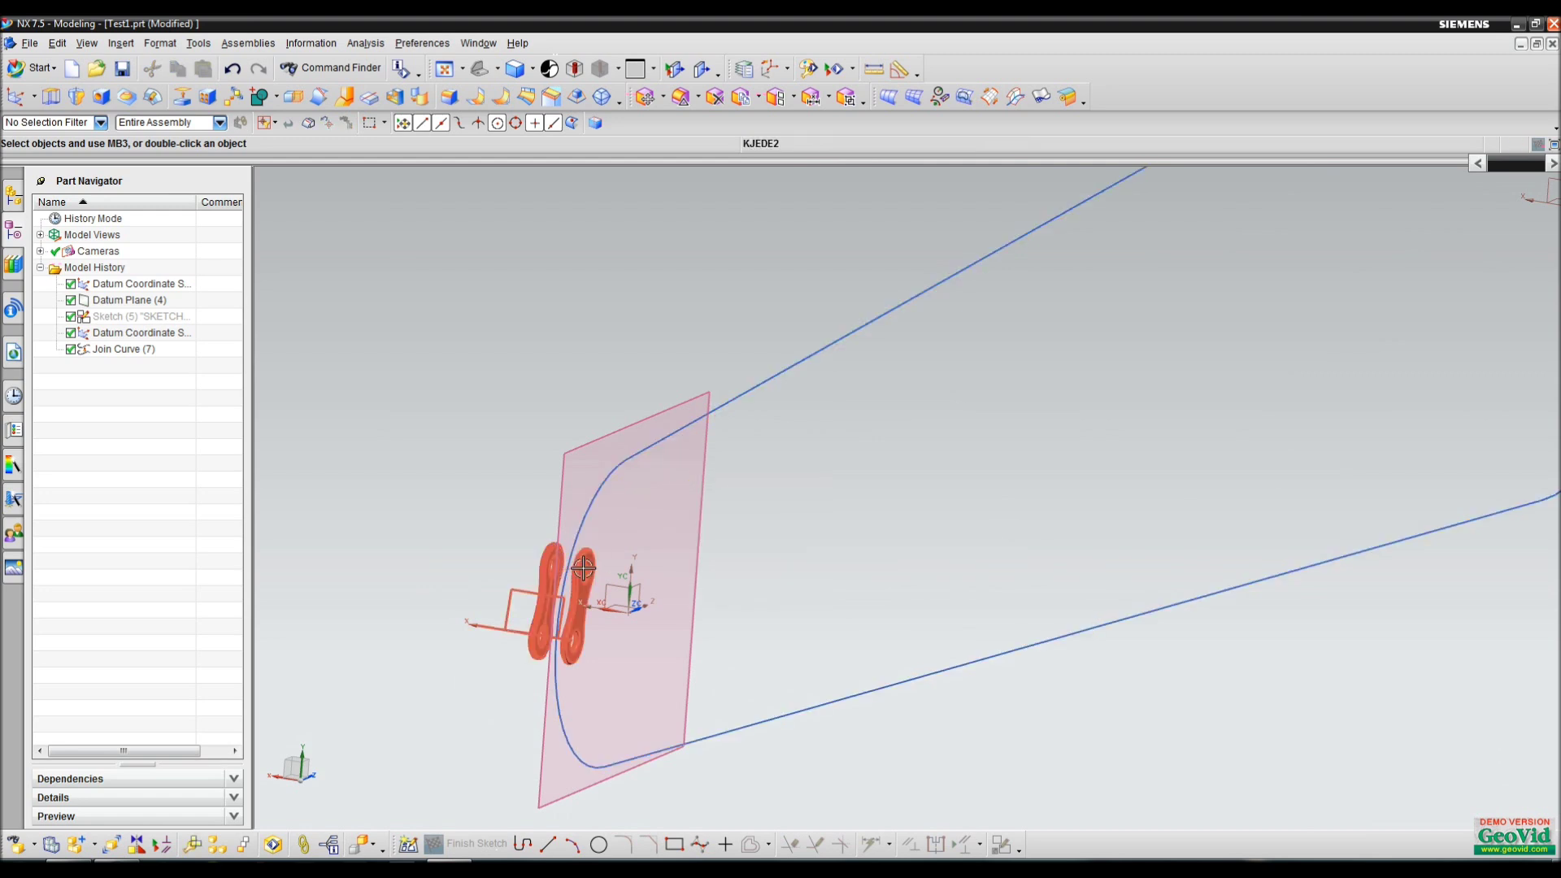
Move the kjede2 link away from the path curve, outside the datum plane
right_click(583, 568)
left_click(645, 285)
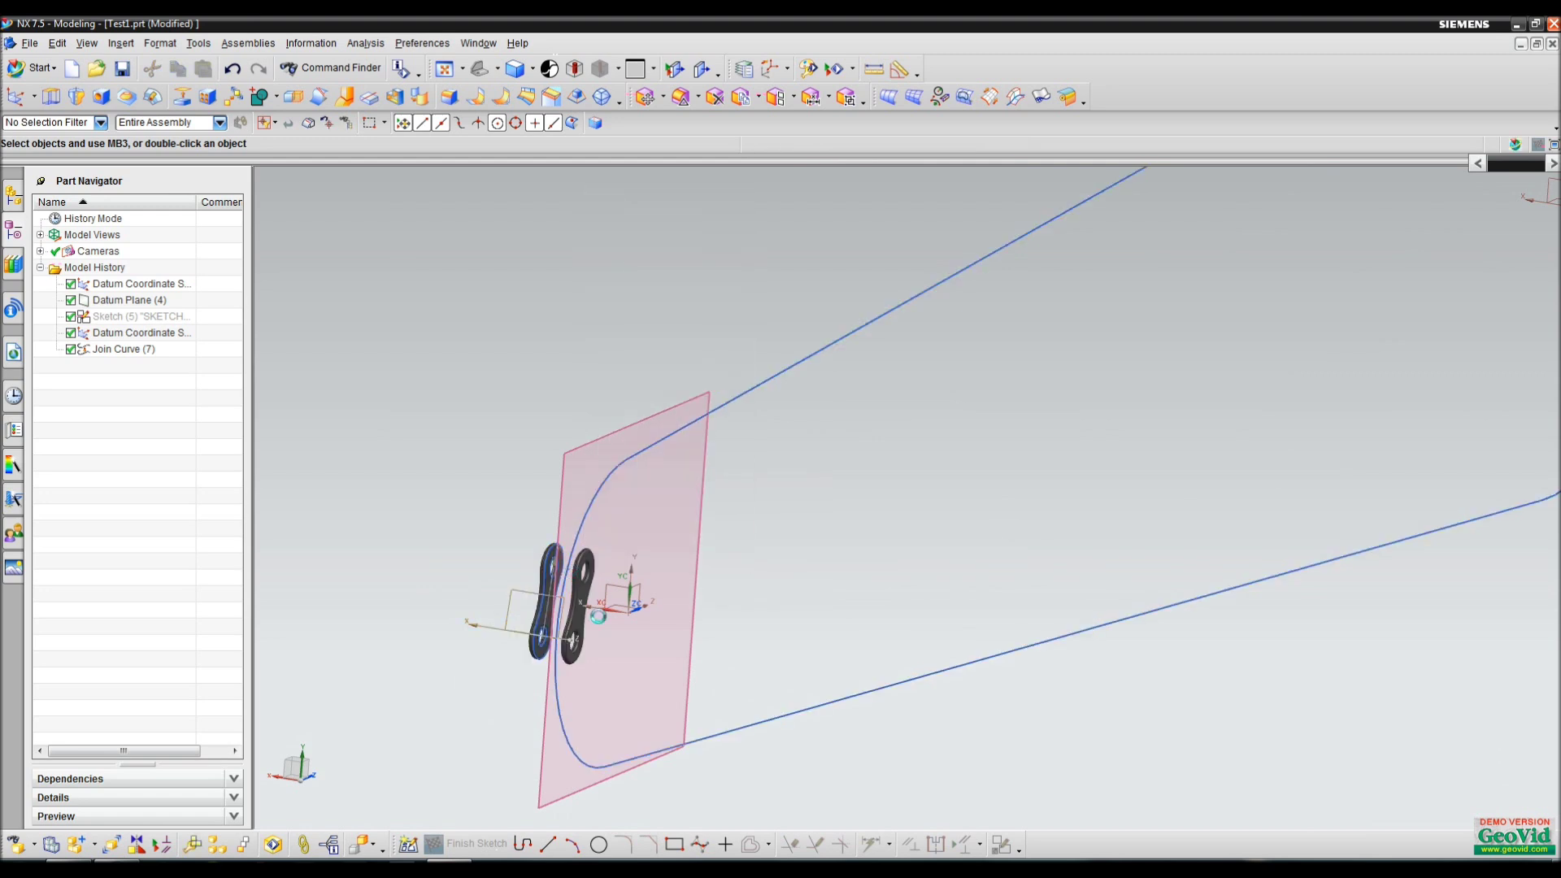
left_click_drag(579, 606, 525, 585)
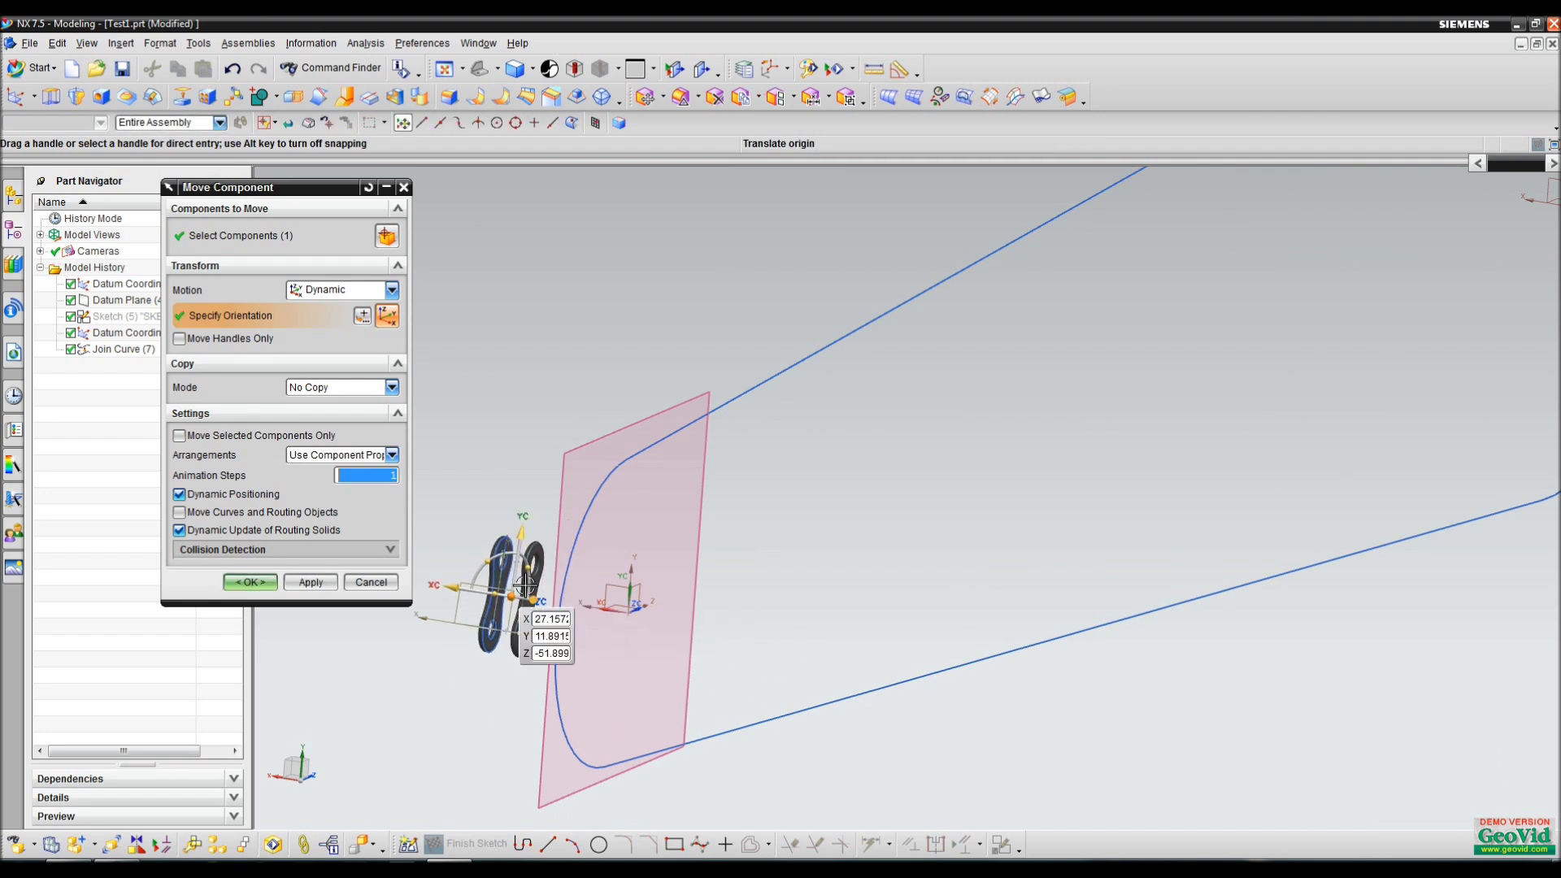
middle_click(525, 586)
Constrain the point midway between the kjede2 link's upper holes to the path curve with a Touch Align constraint
scroll(520, 587, "up", 2)
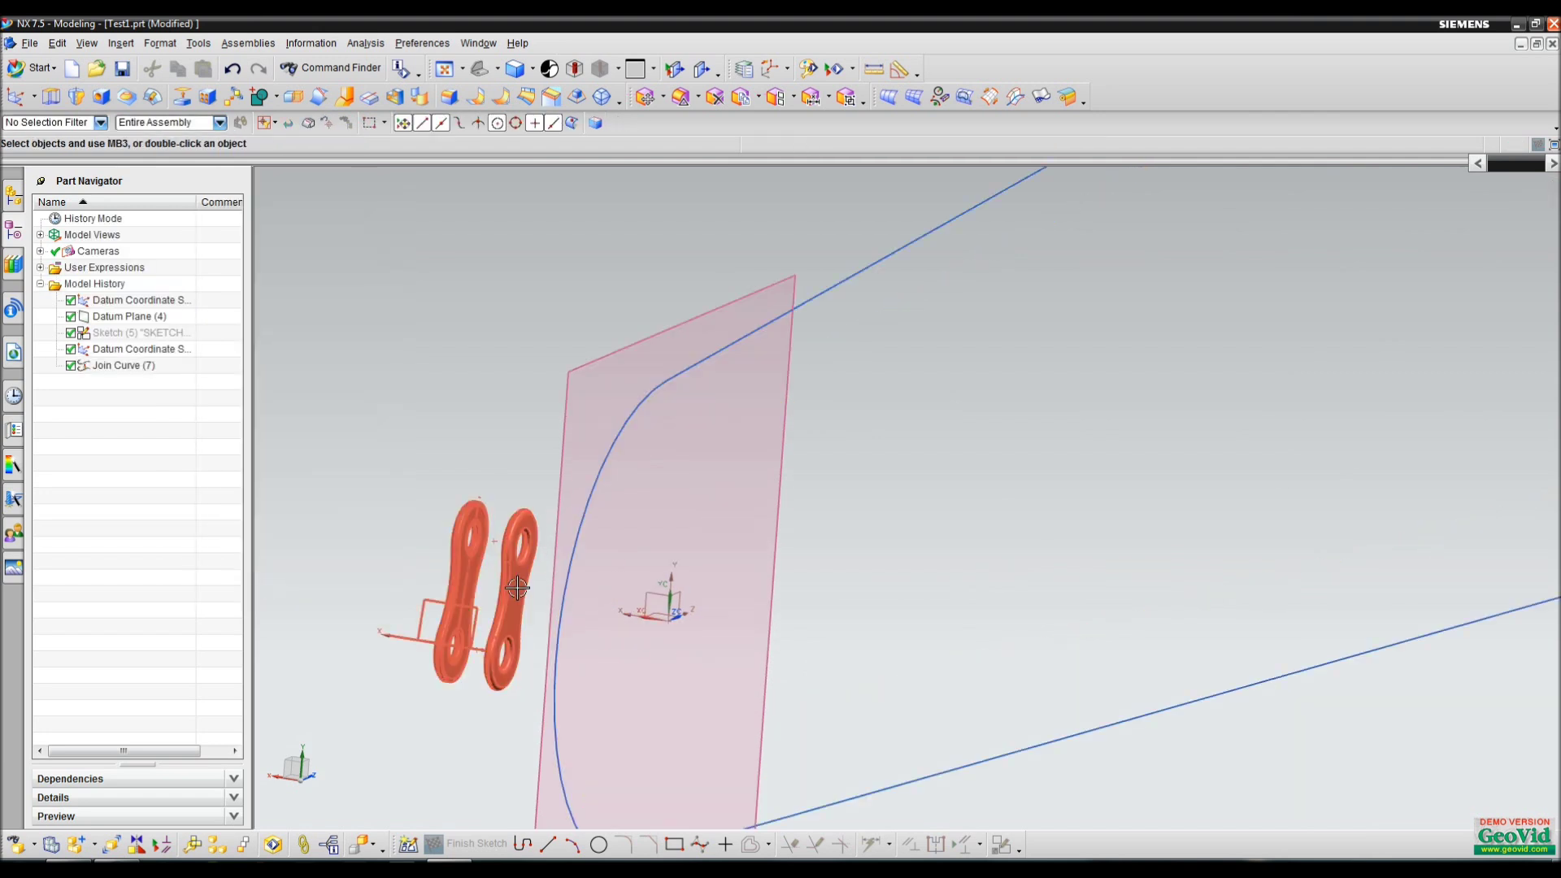
right_click(518, 587)
left_click(623, 287)
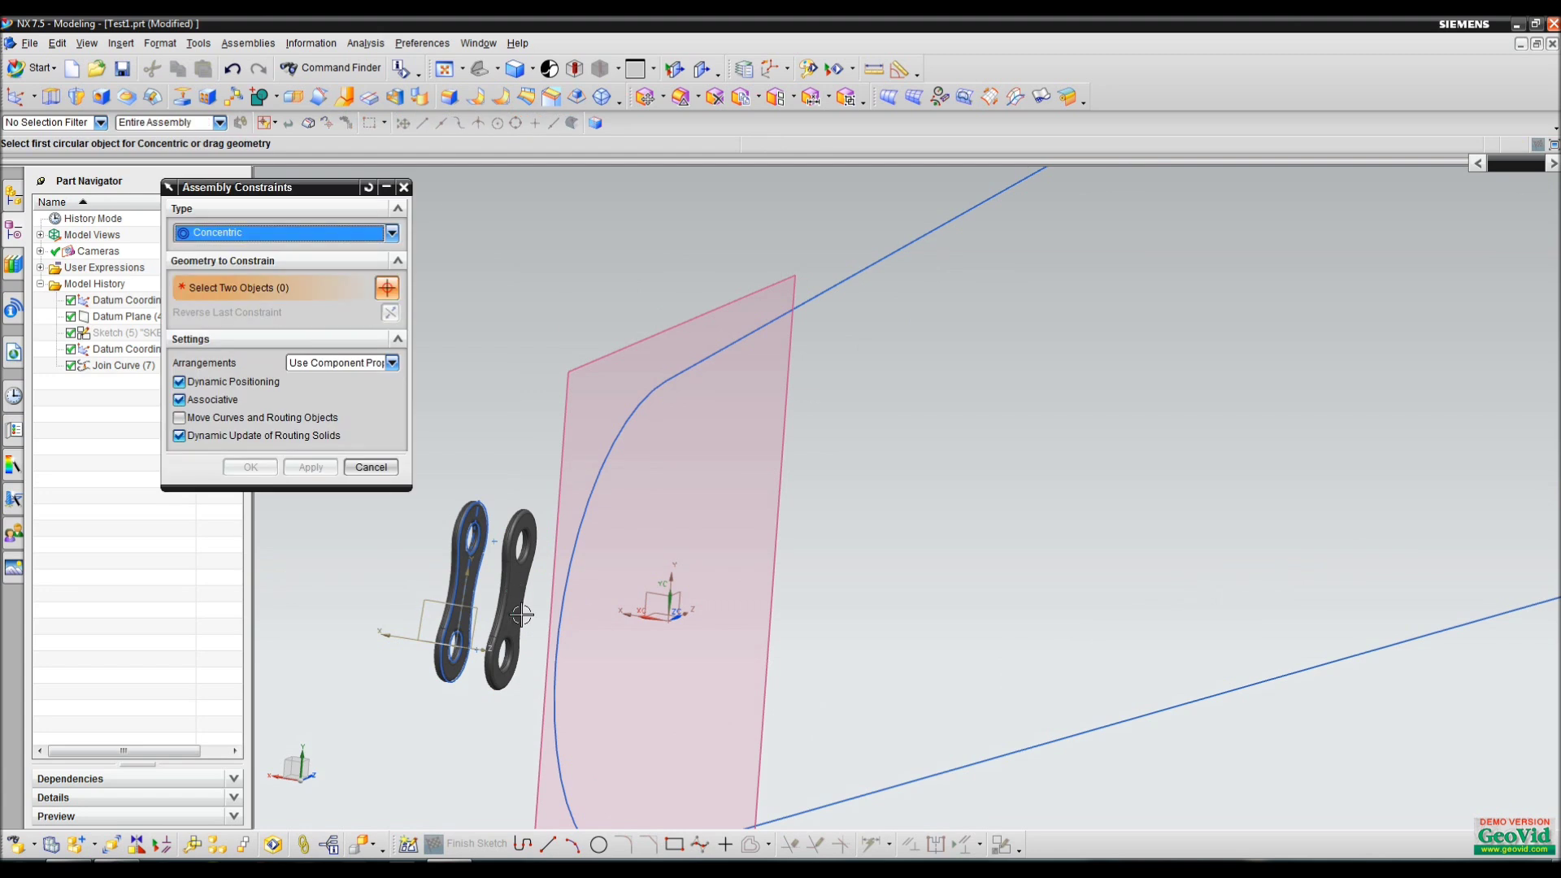
left_click(329, 234)
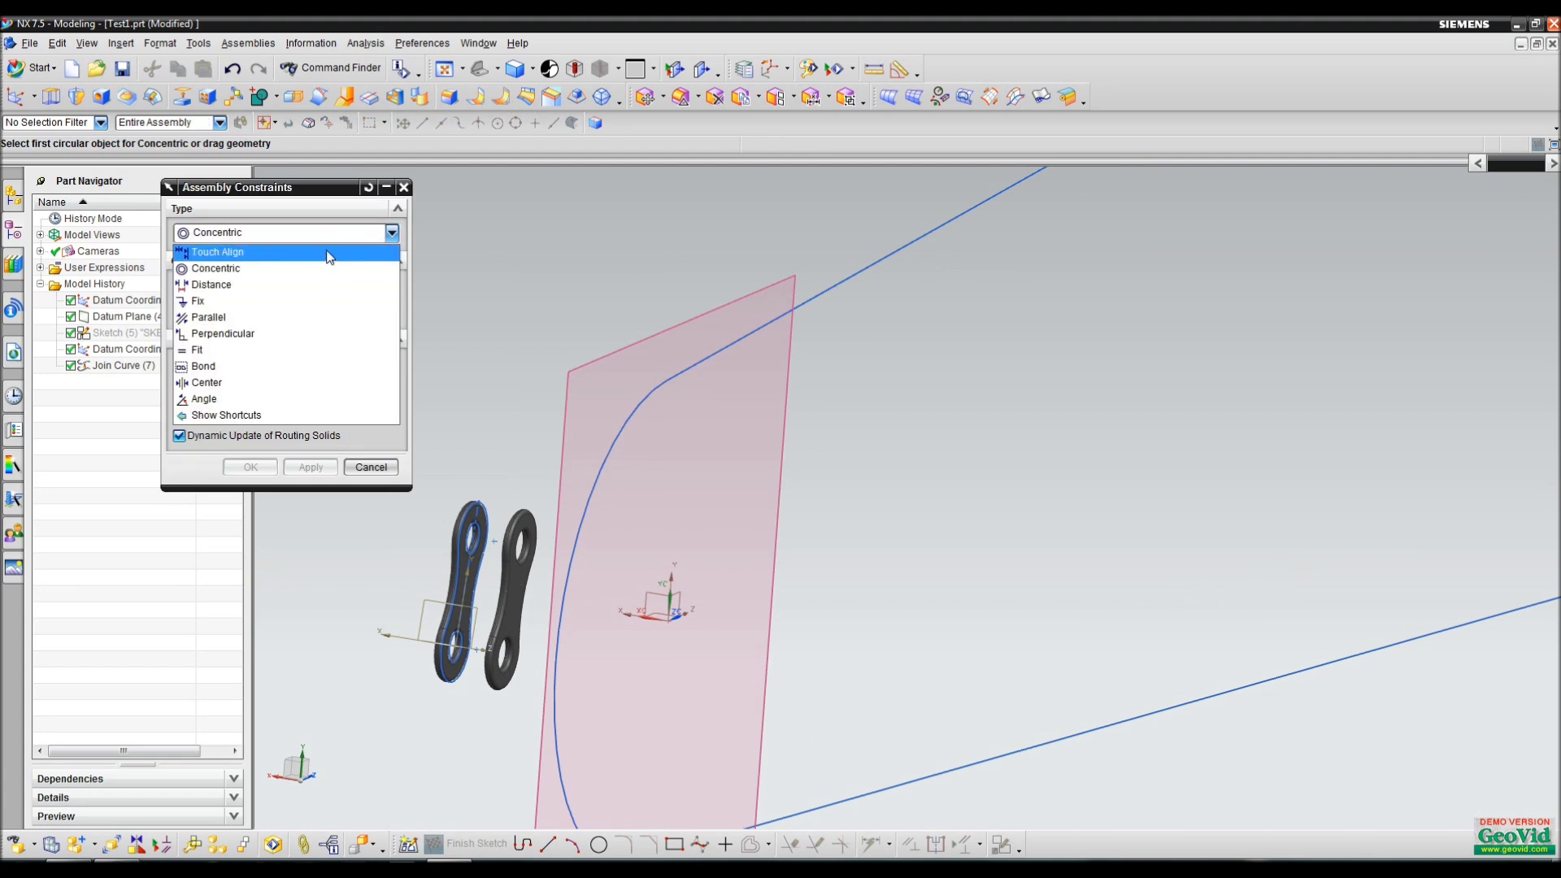
left_click(330, 251)
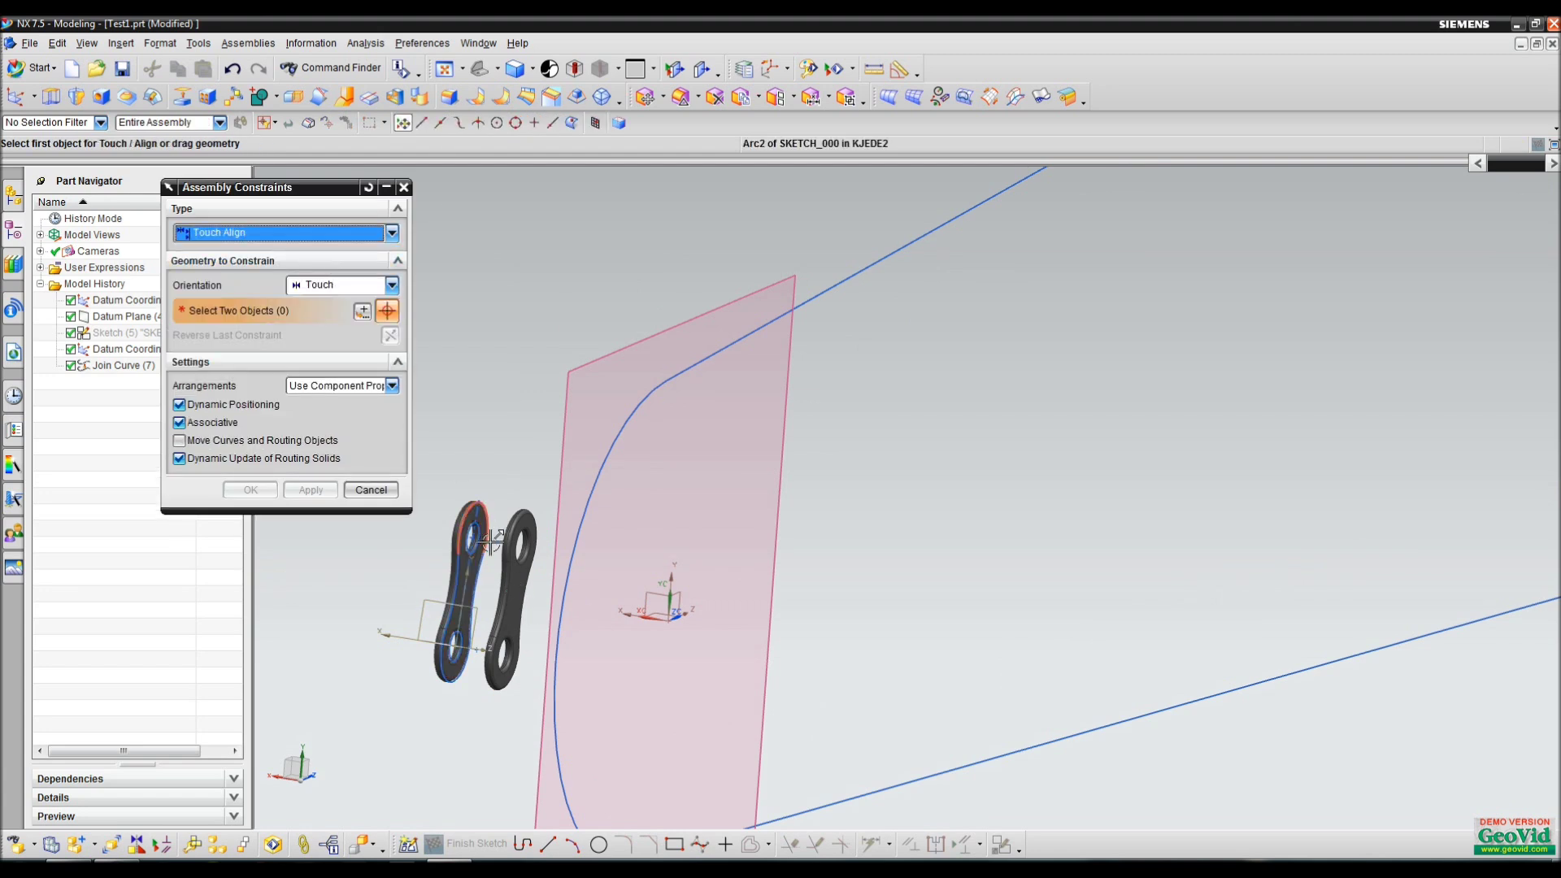
scroll(491, 541, "up", 3)
left_click(506, 541)
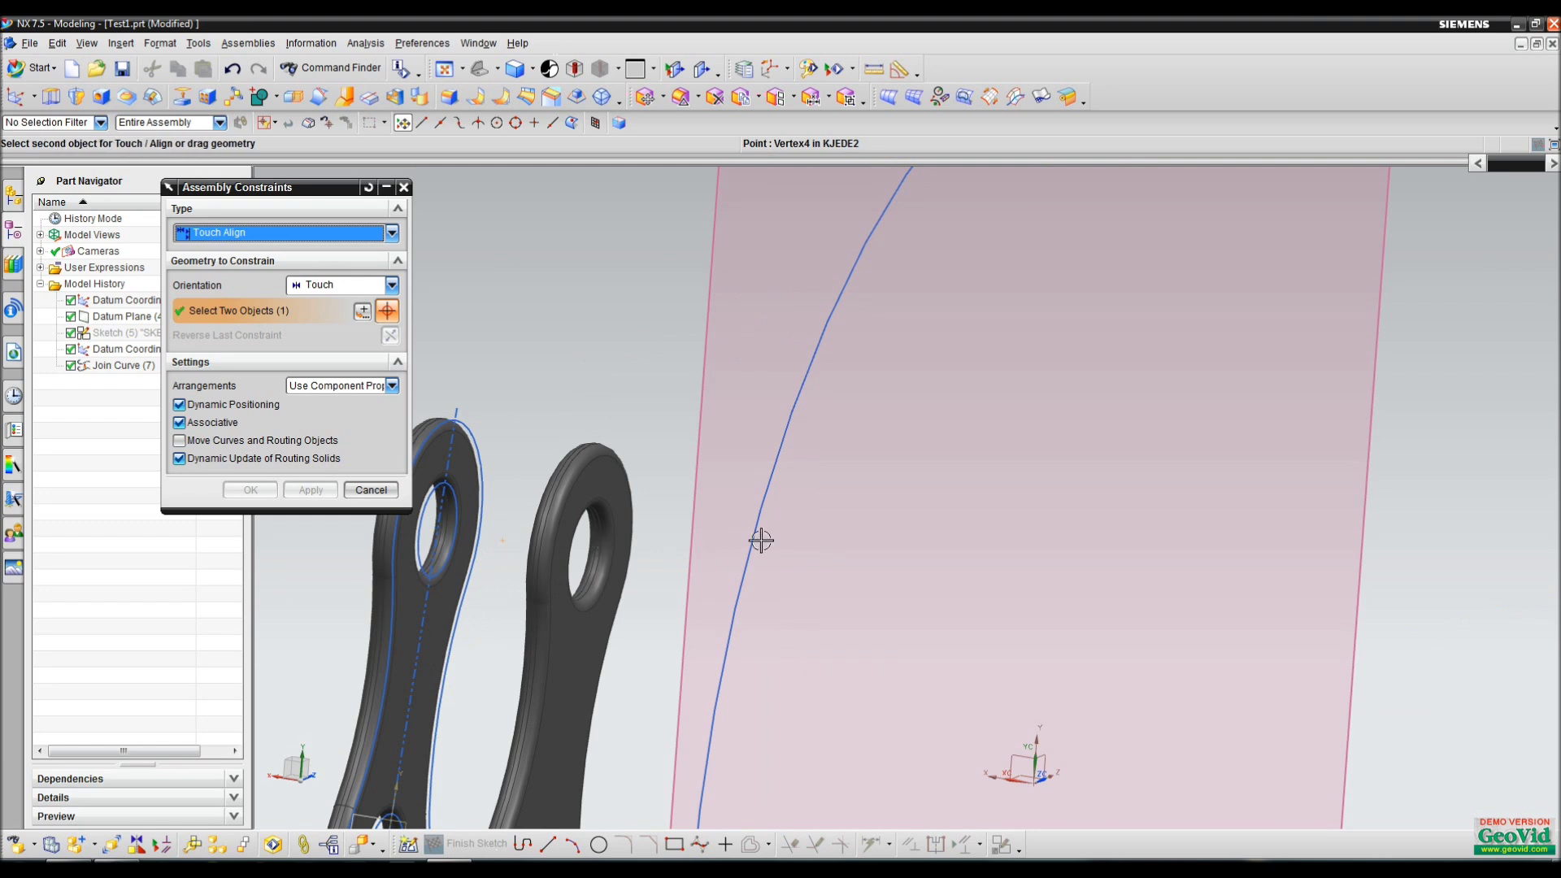
left_click(755, 502)
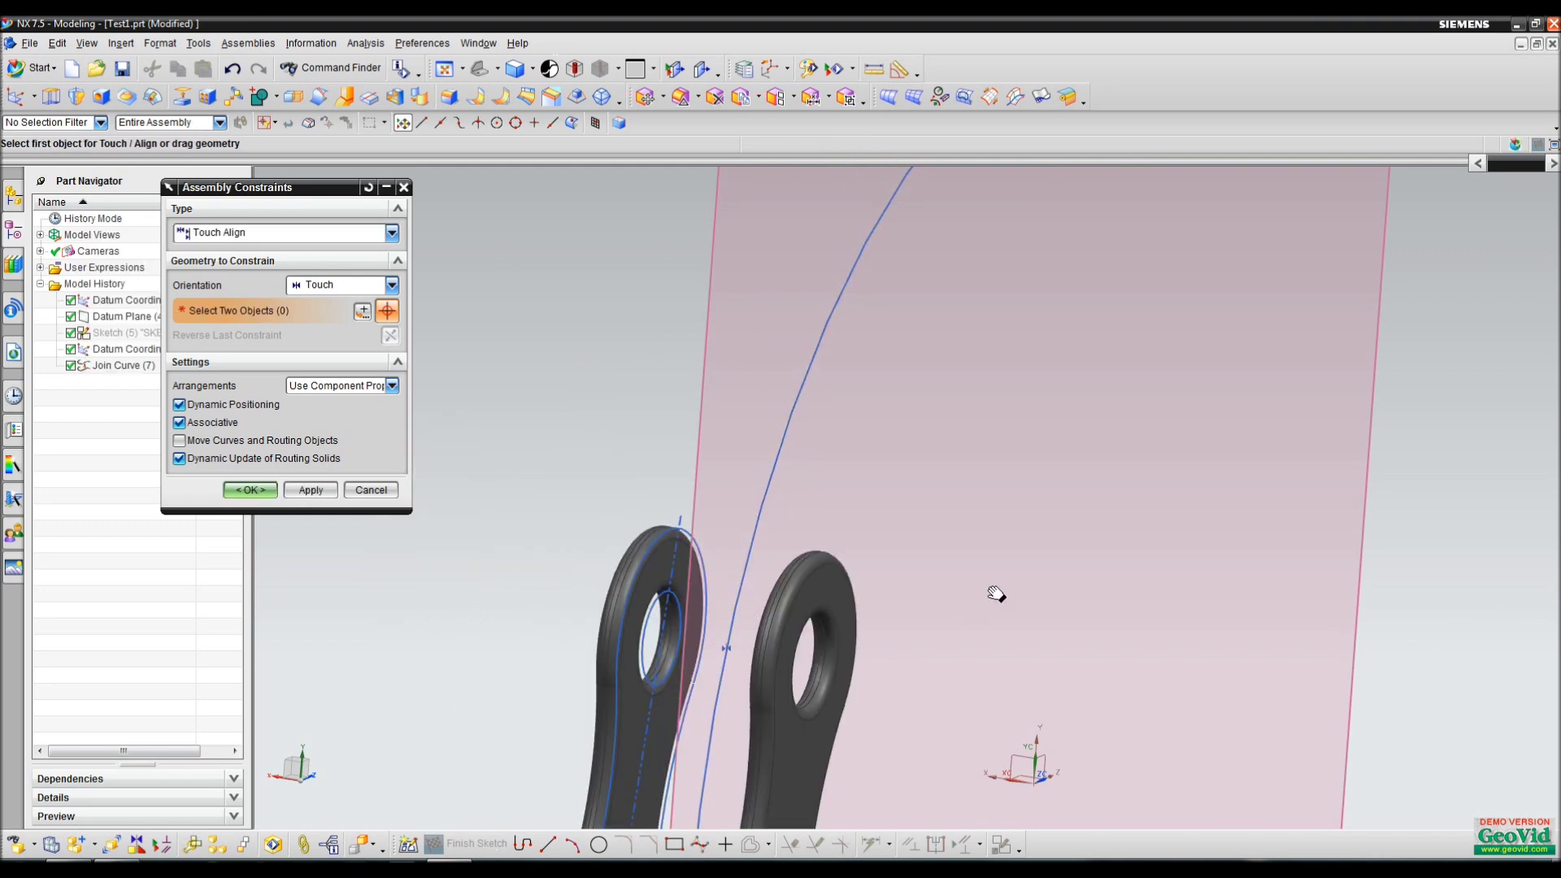
Touch-align the point midway between the kjede2 link's lower holes to the path curve and accept the constraints
middle_click_drag(997, 593, 913, 296, "shift")
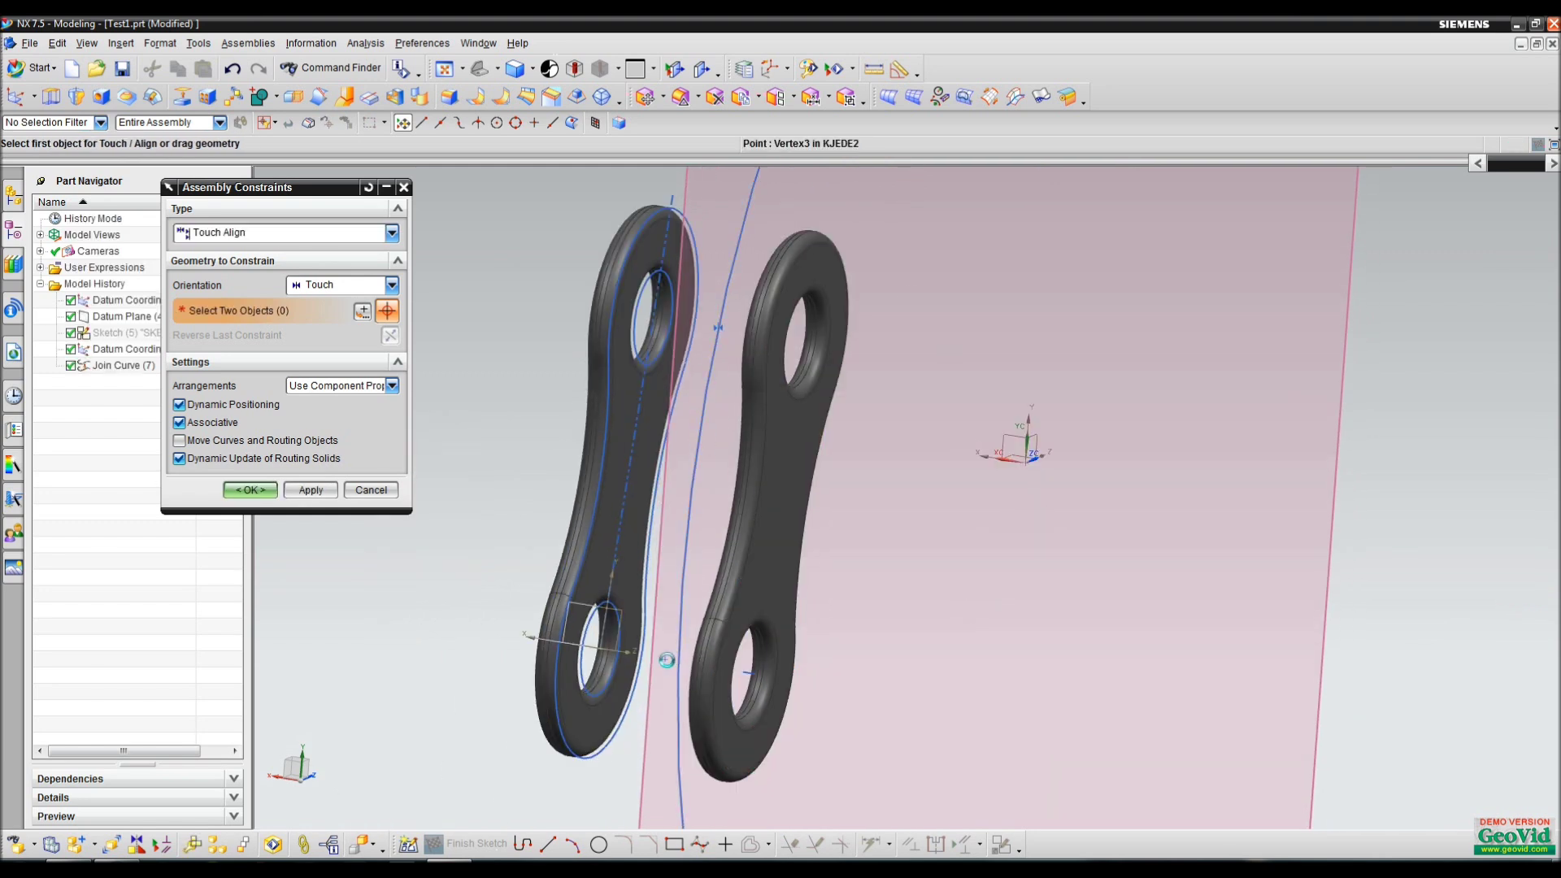
left_click(683, 604)
left_click(683, 596)
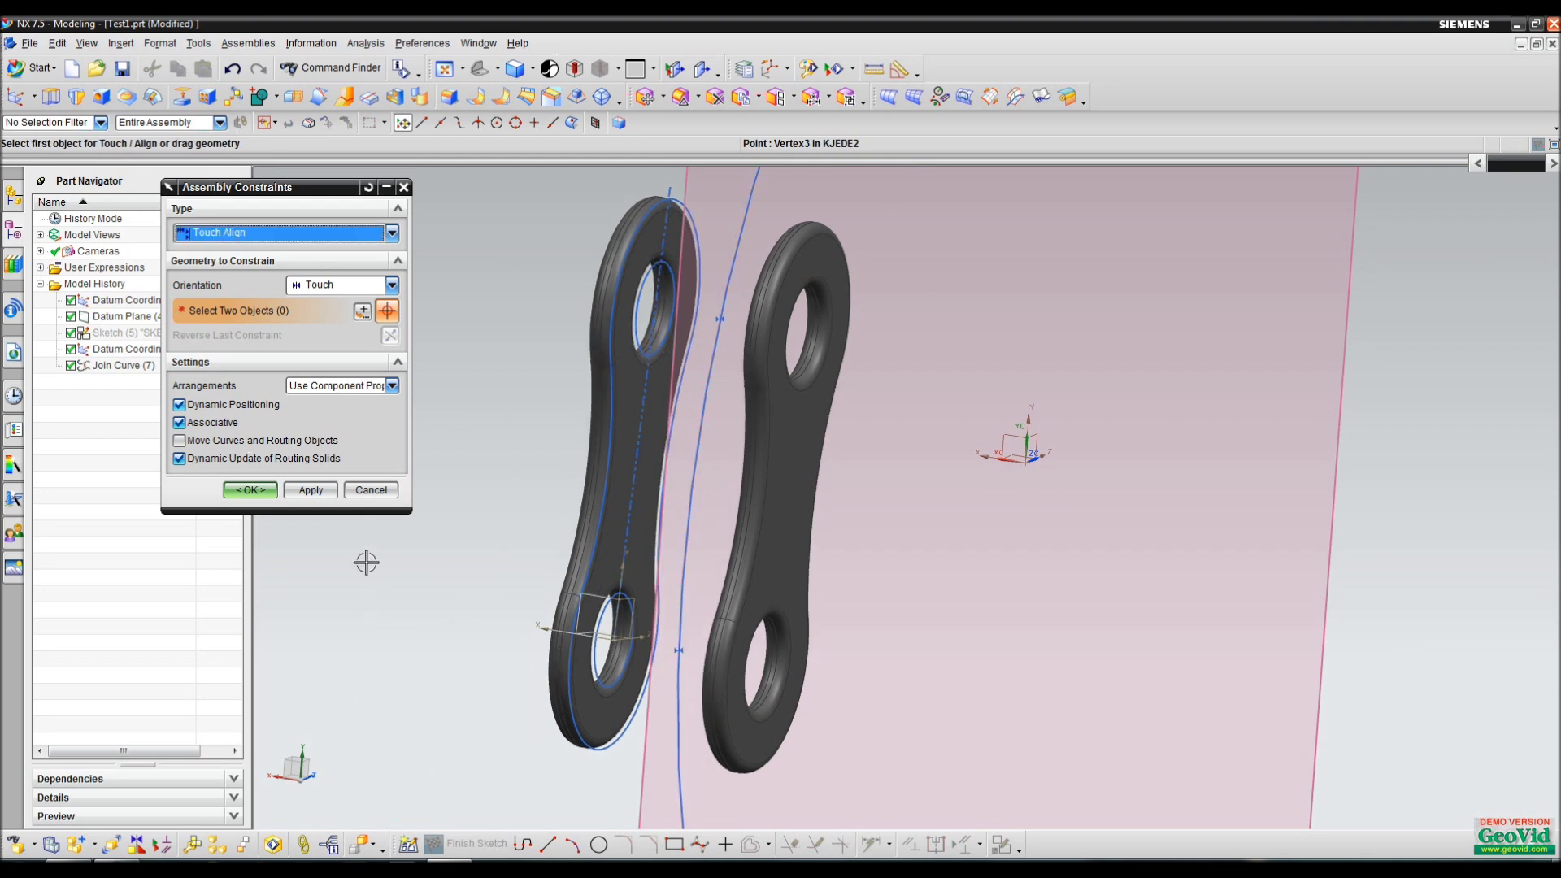
left_click(254, 490)
Add a Parallel constraint between the kjede2 link's side face and the sketch's datum plane
scroll(868, 503, "down", 6)
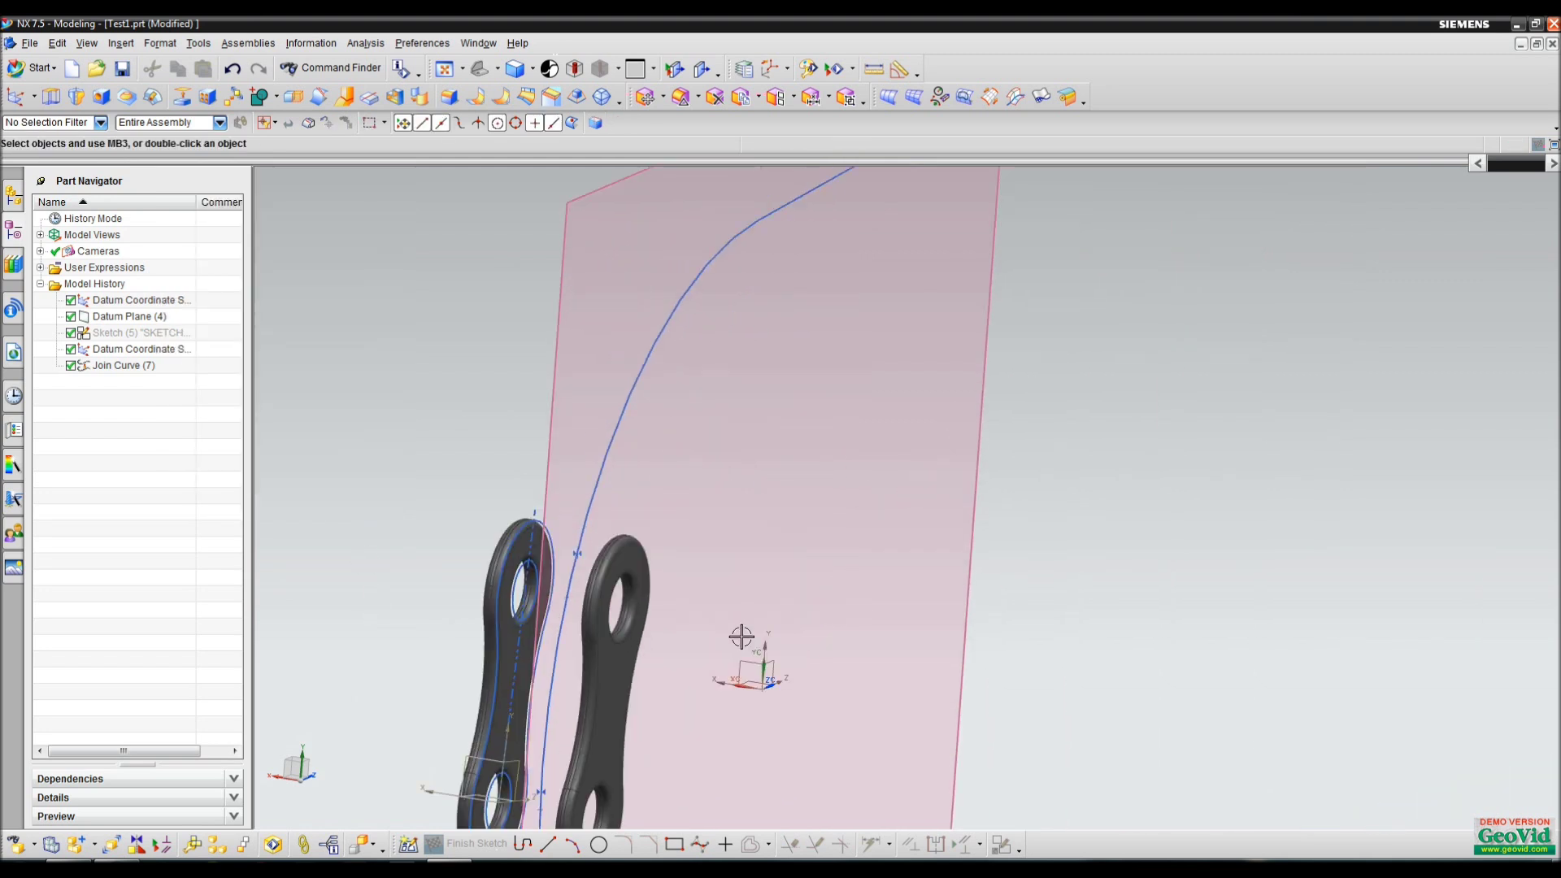
right_click(682, 616)
middle_click_drag(980, 488, 1097, 496)
middle_click_drag(1098, 496, 1413, 482, "shift")
right_click(504, 597)
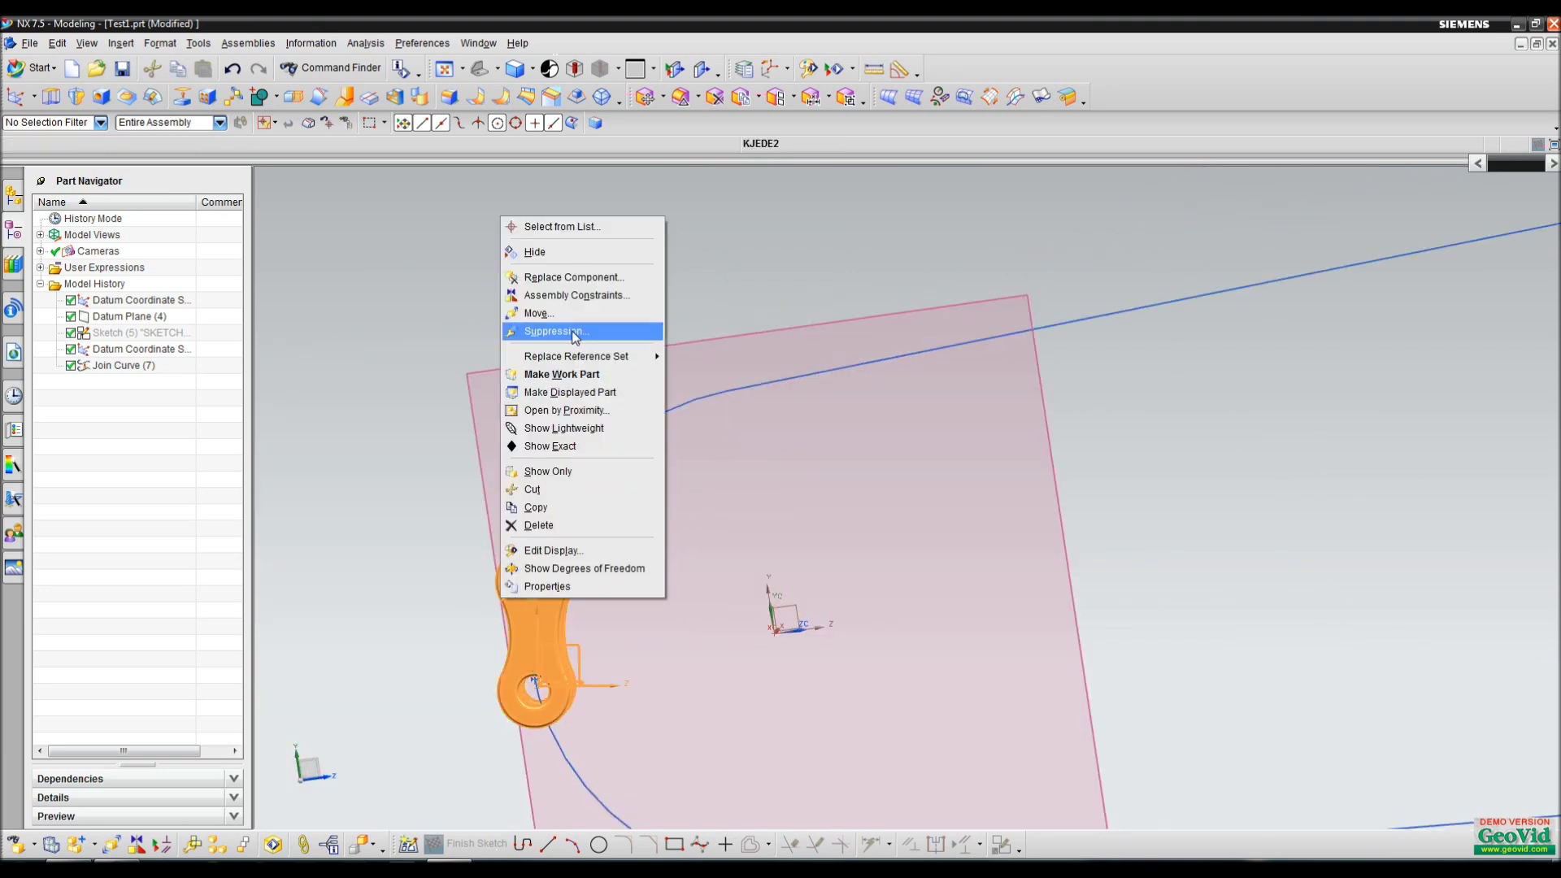
left_click(580, 296)
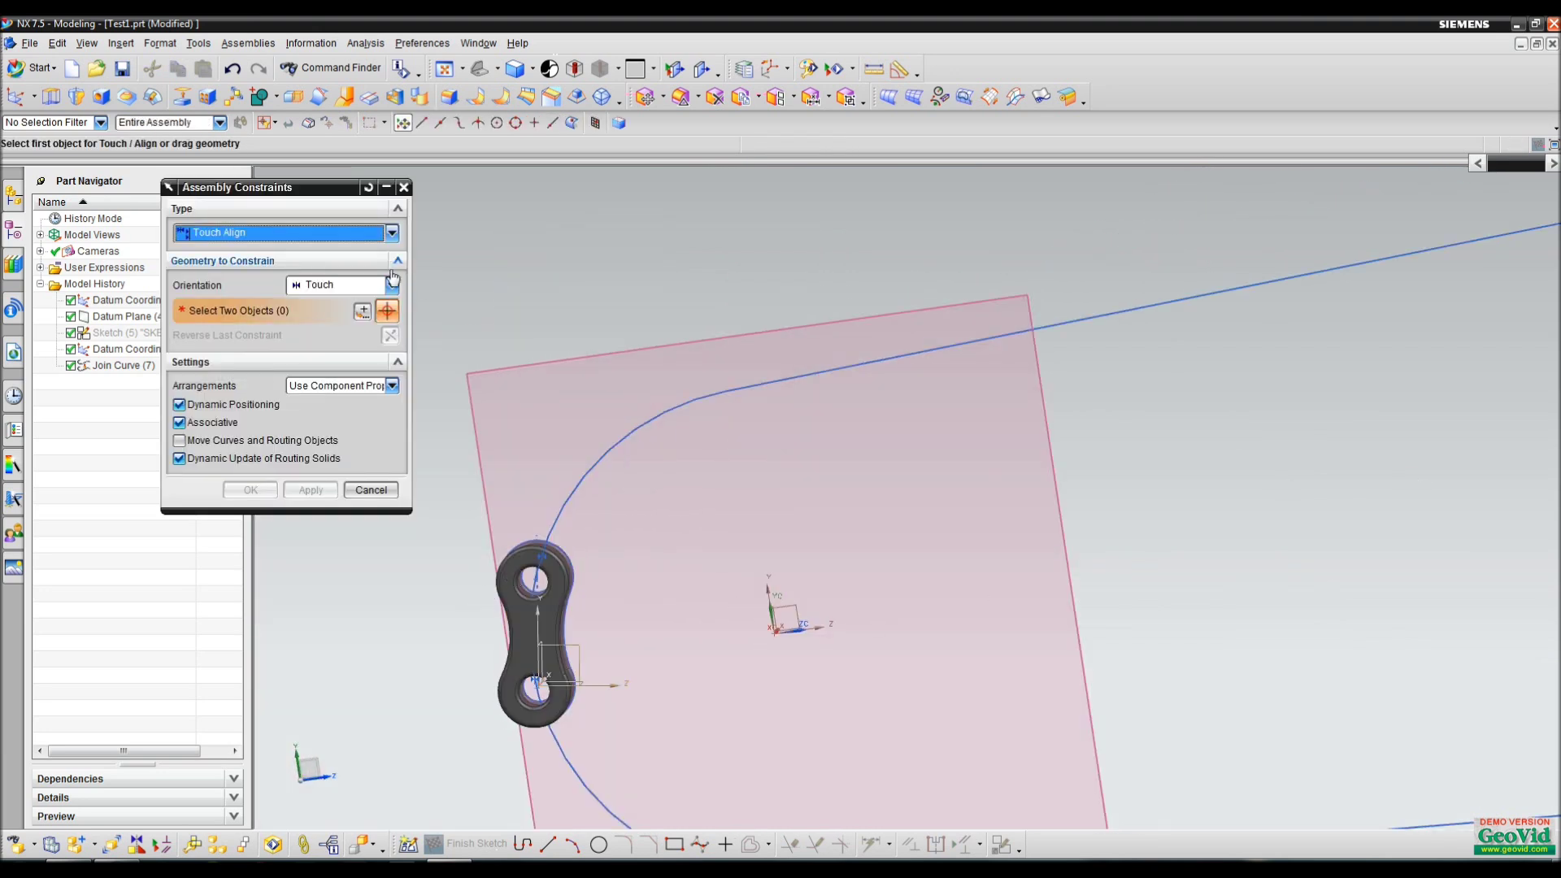
left_click(313, 232)
left_click(293, 314)
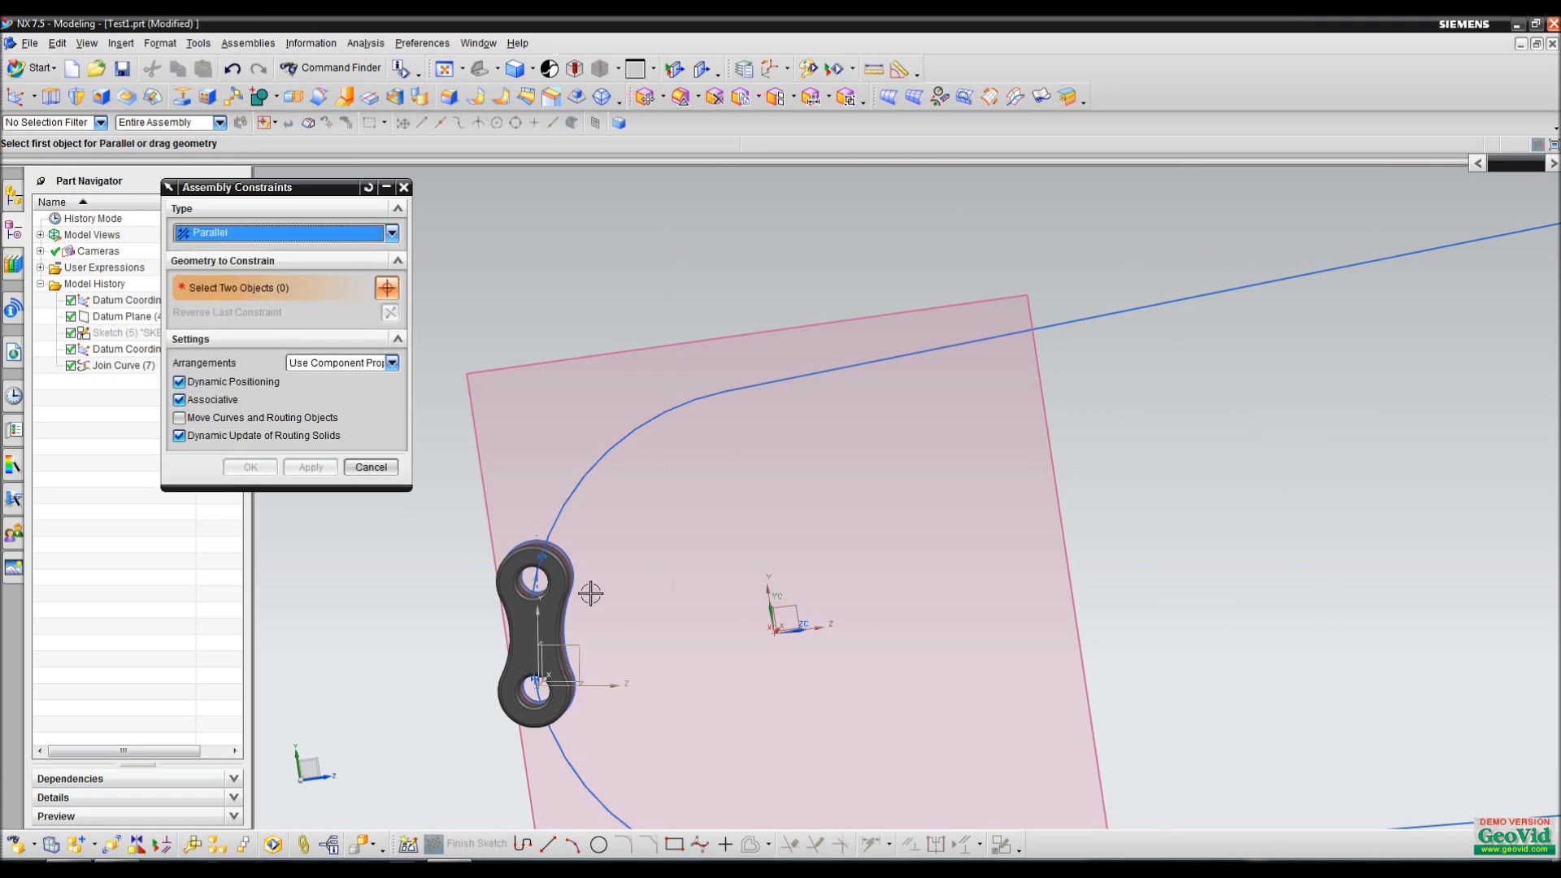
left_click(543, 614)
left_click(783, 336)
left_click(263, 469)
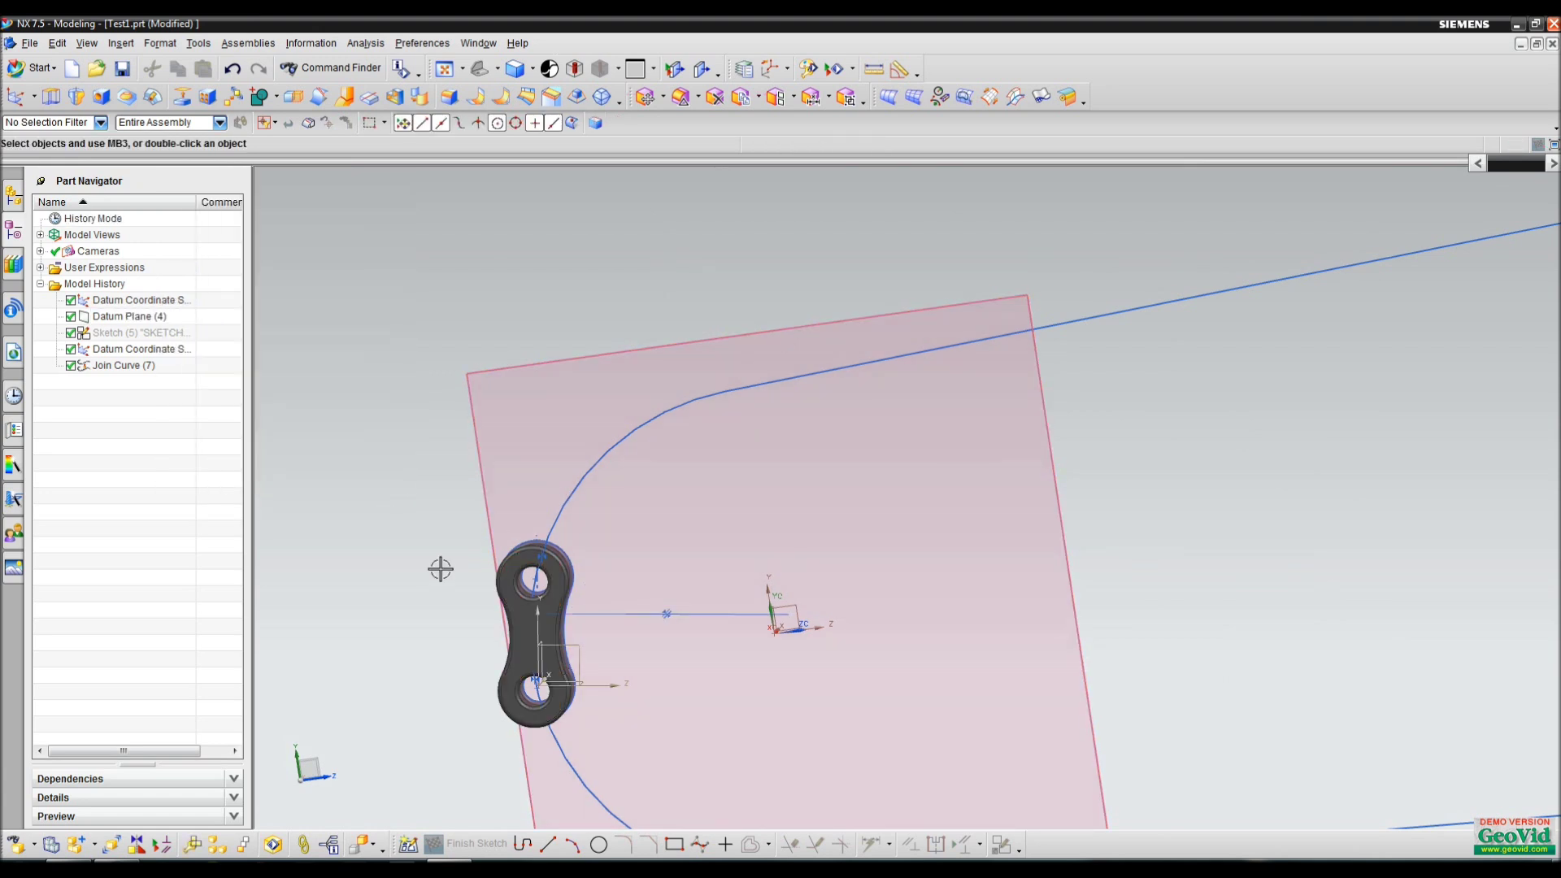
Move the constrained kjede2 link along the path curve to the upper end of the small arc
right_click(550, 587)
left_click(631, 309)
left_click_drag(537, 506, 638, 360)
left_click_drag(595, 425, 799, 418)
left_click(744, 424)
left_click(262, 583)
Add kjede.prt to the assembly with the Entire Part reference set, without assigning targets to its remembered constraints
middle_click_drag(993, 383, 842, 589)
left_click(79, 846)
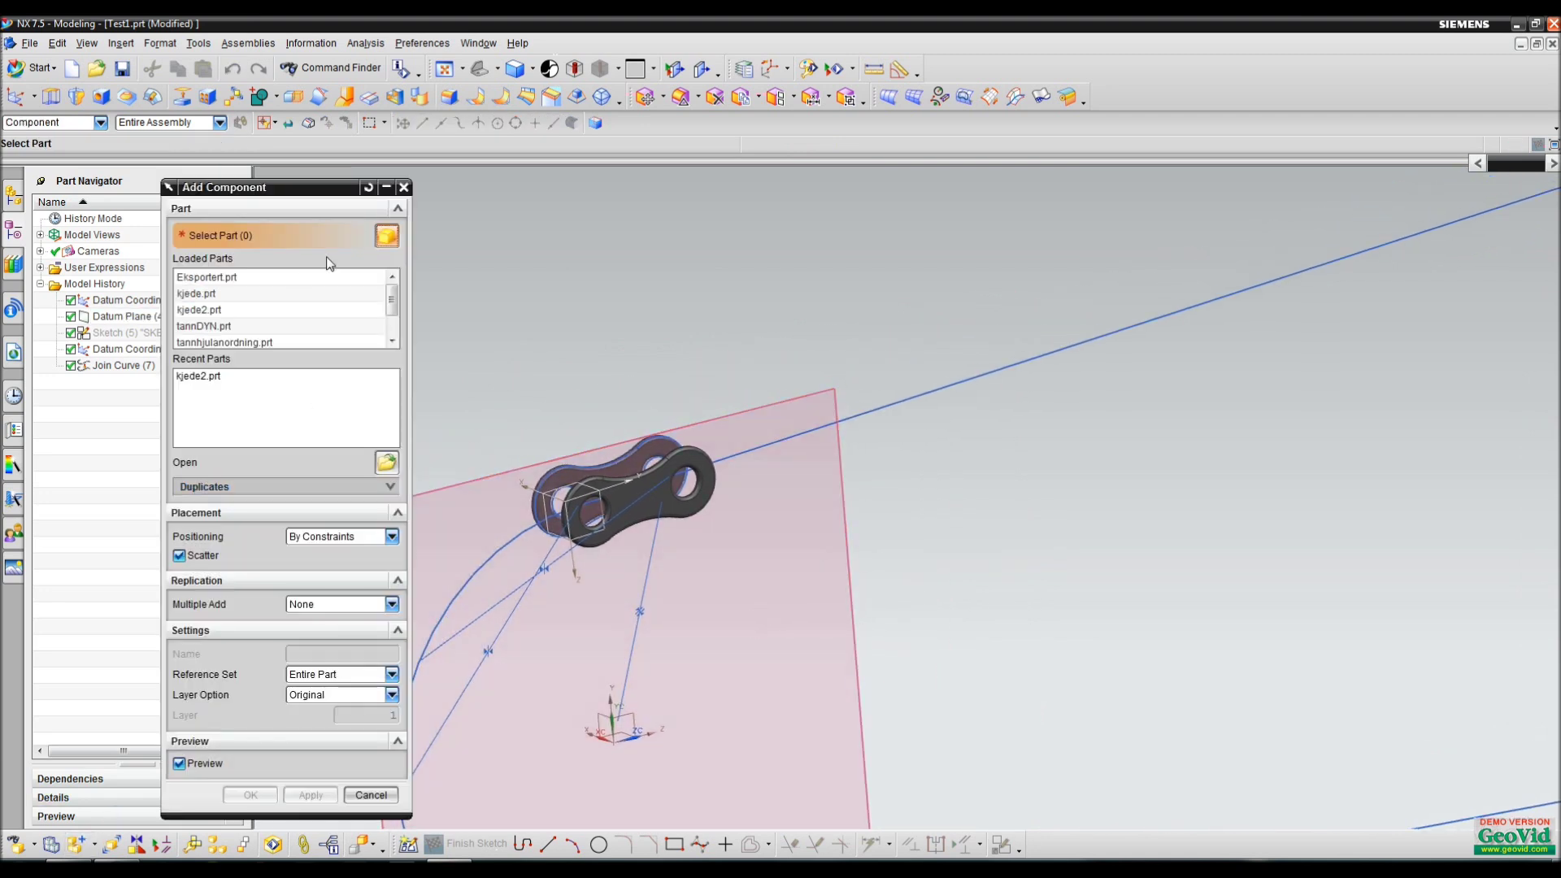
left_click(258, 312)
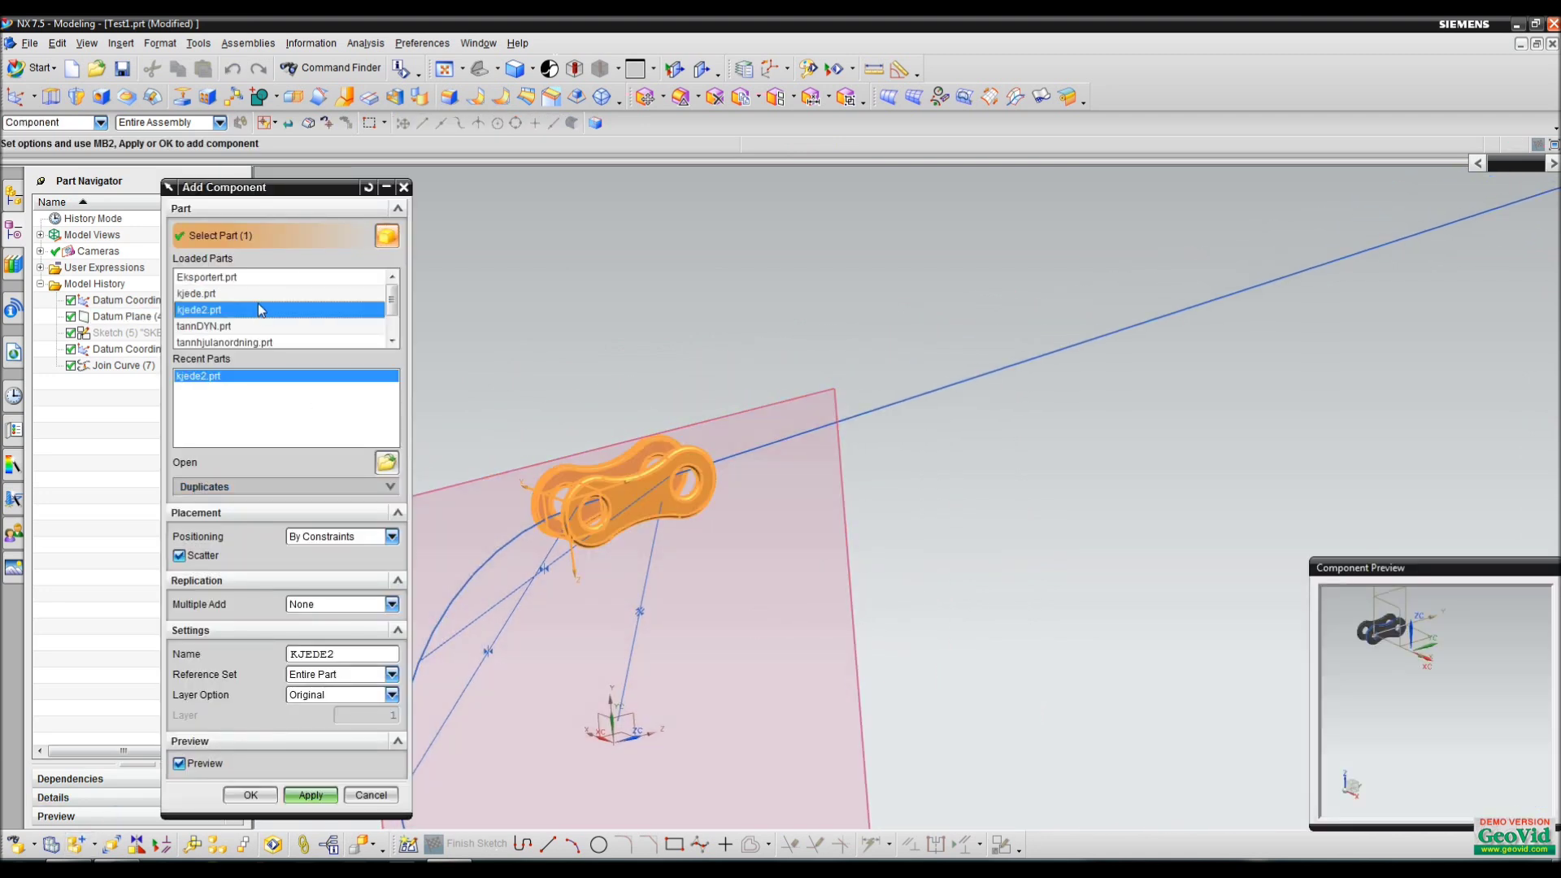
key("Up")
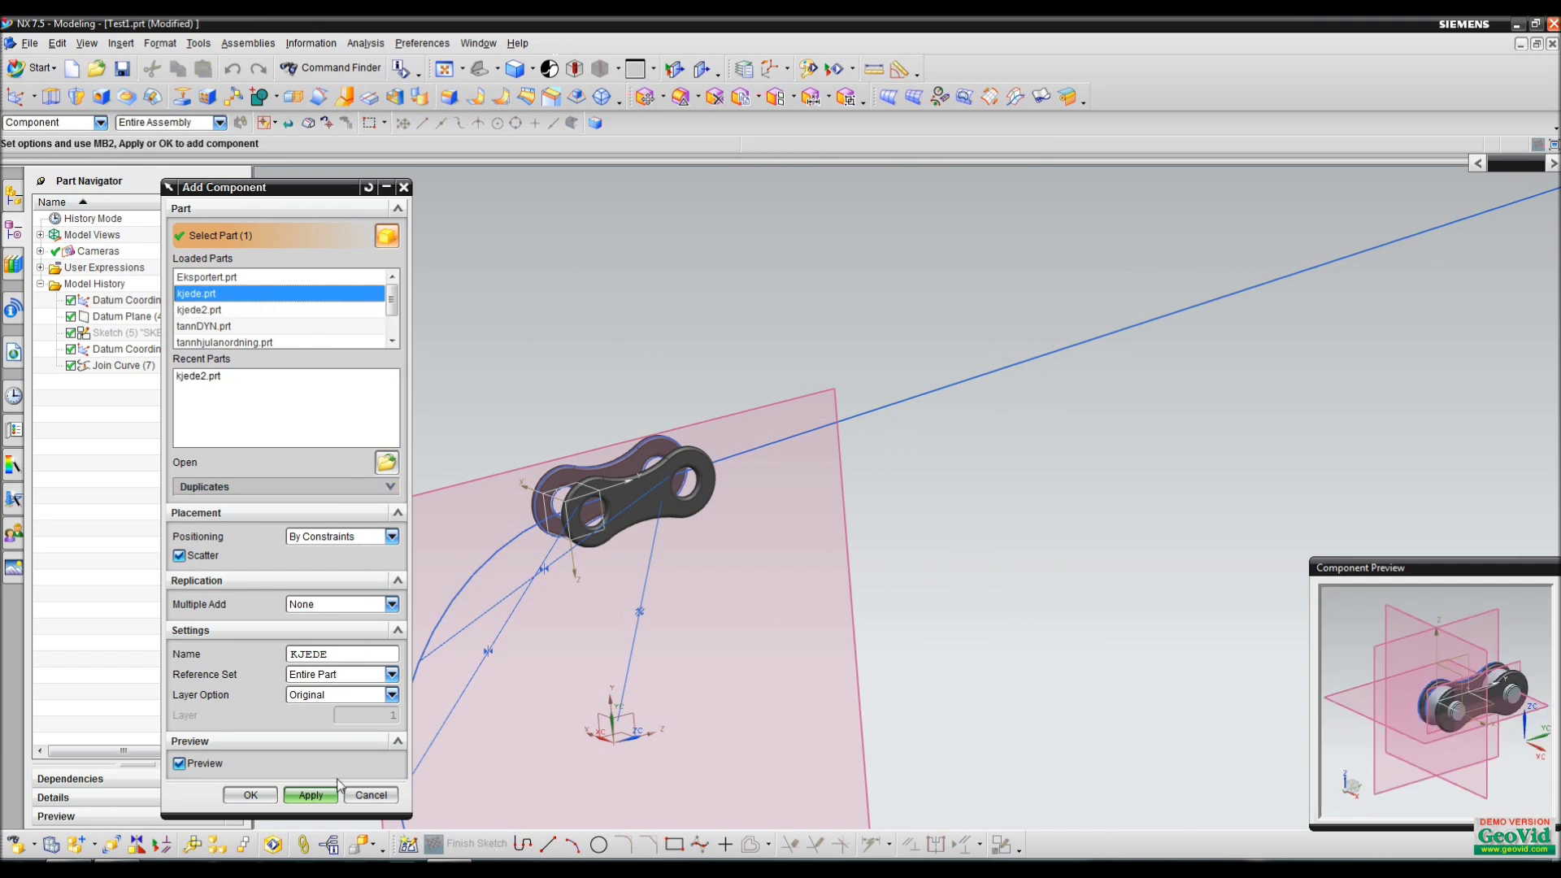
left_click(267, 796)
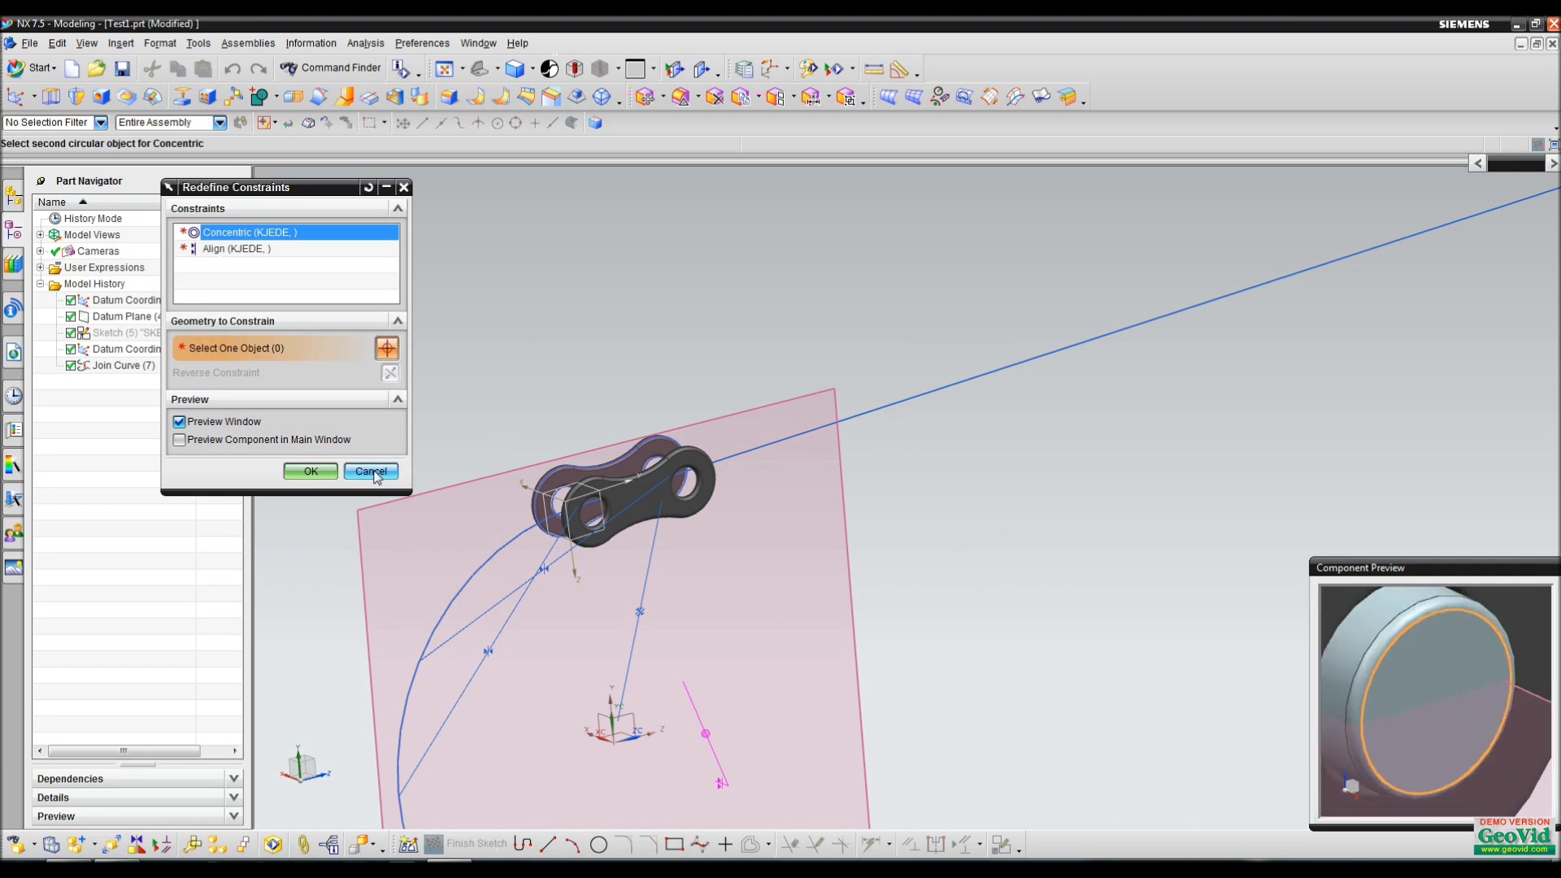
left_click(267, 443)
left_click(310, 472)
Add a Concentric constraint between the kjede link's lower pin edge and the upper hole edge of the kjede2 link
middle_click_drag(952, 612, 945, 491, "shift")
right_click(727, 619)
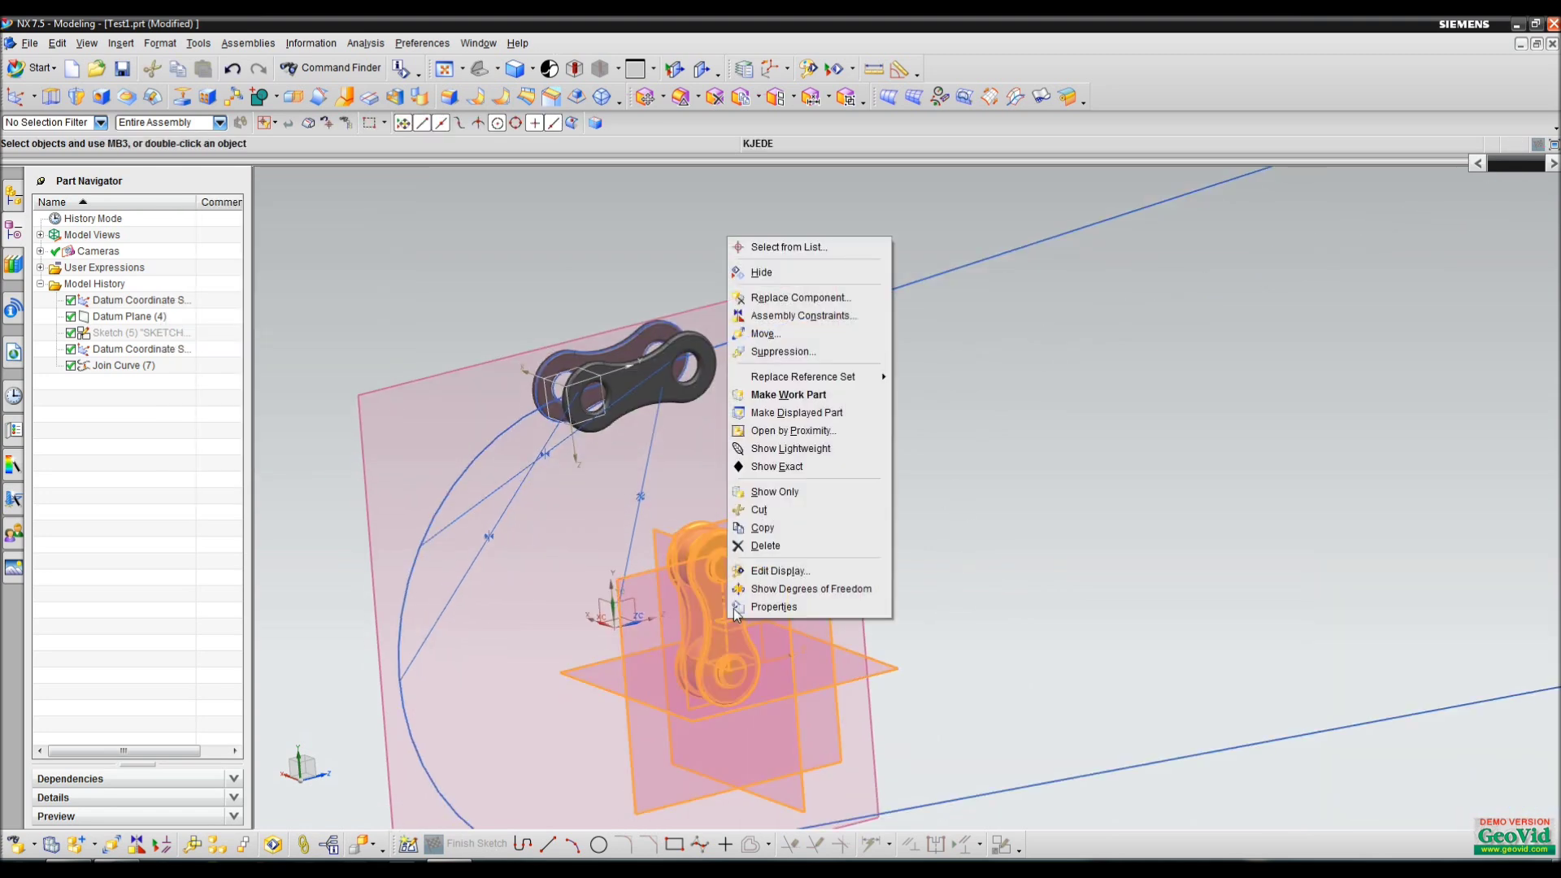
left_click(826, 325)
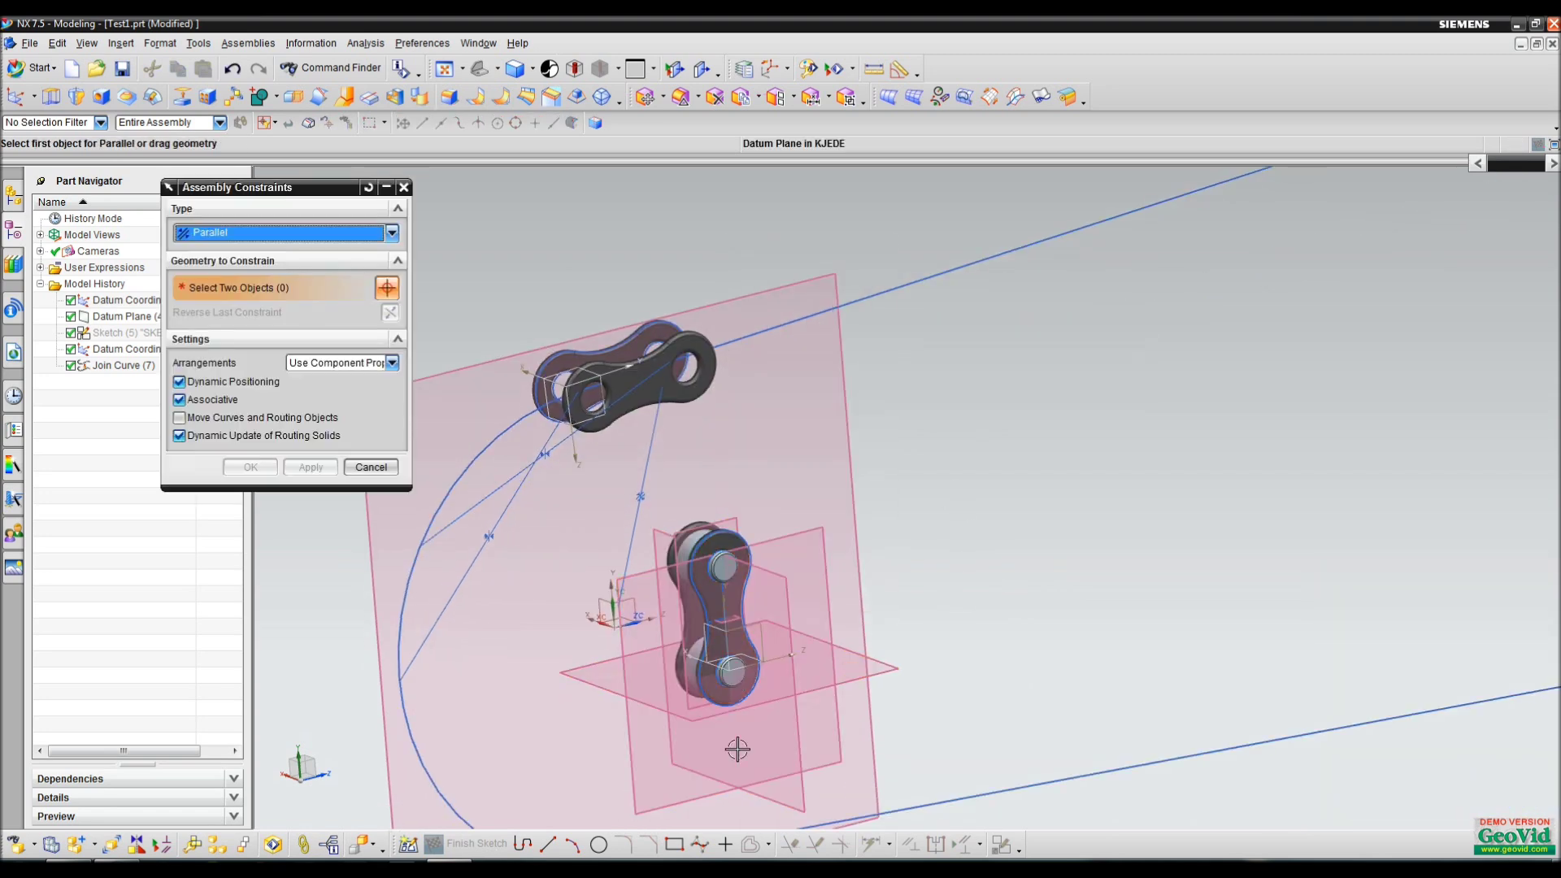
left_click(294, 233)
left_click(292, 268)
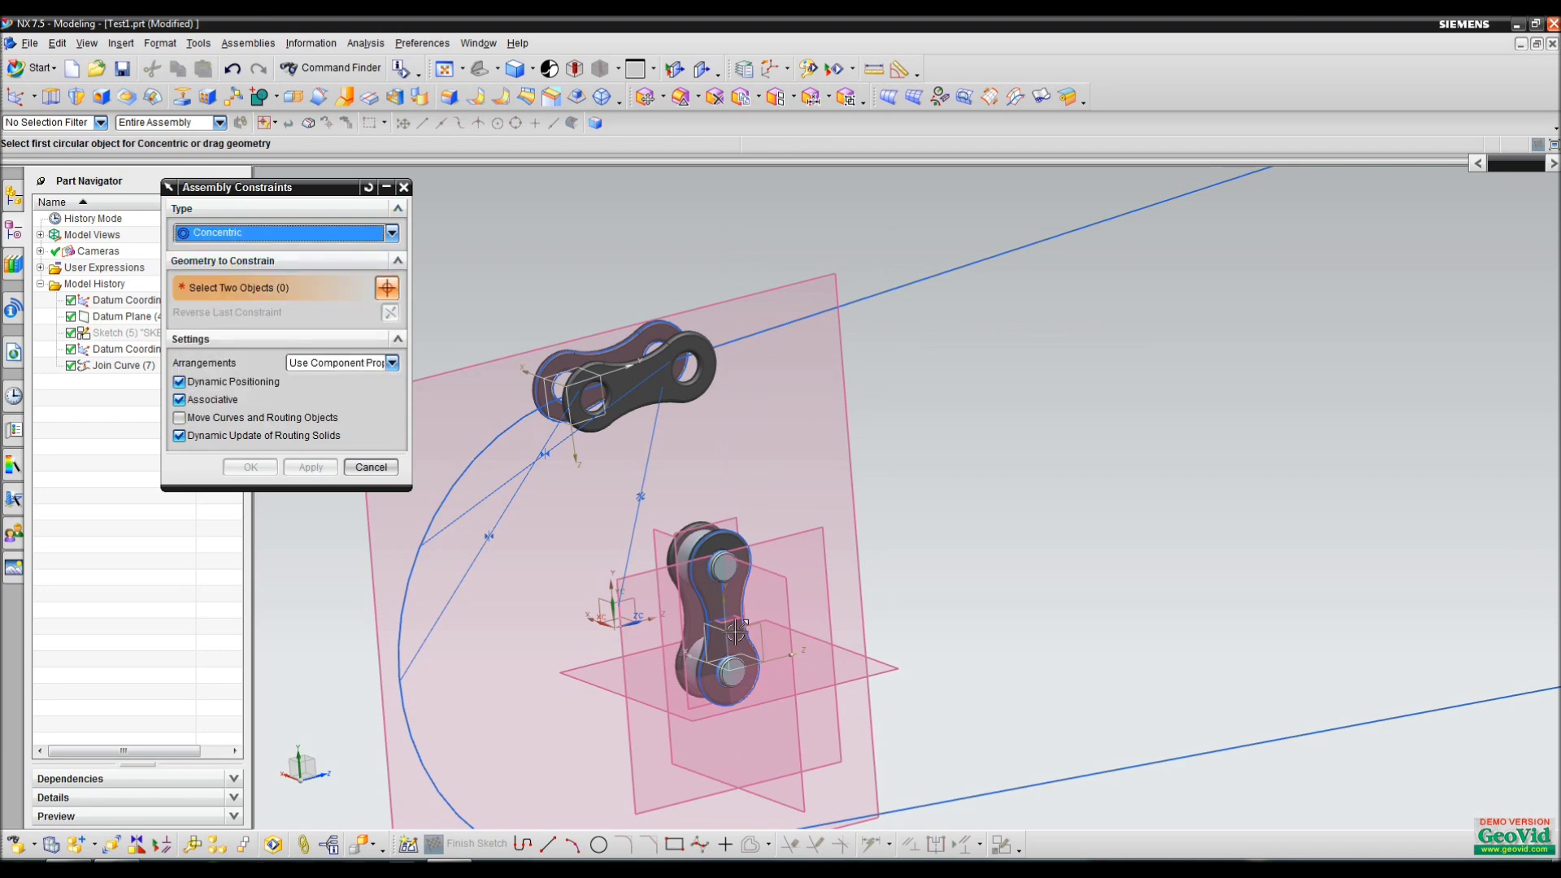
scroll(742, 663, "up", 3)
left_click(730, 681)
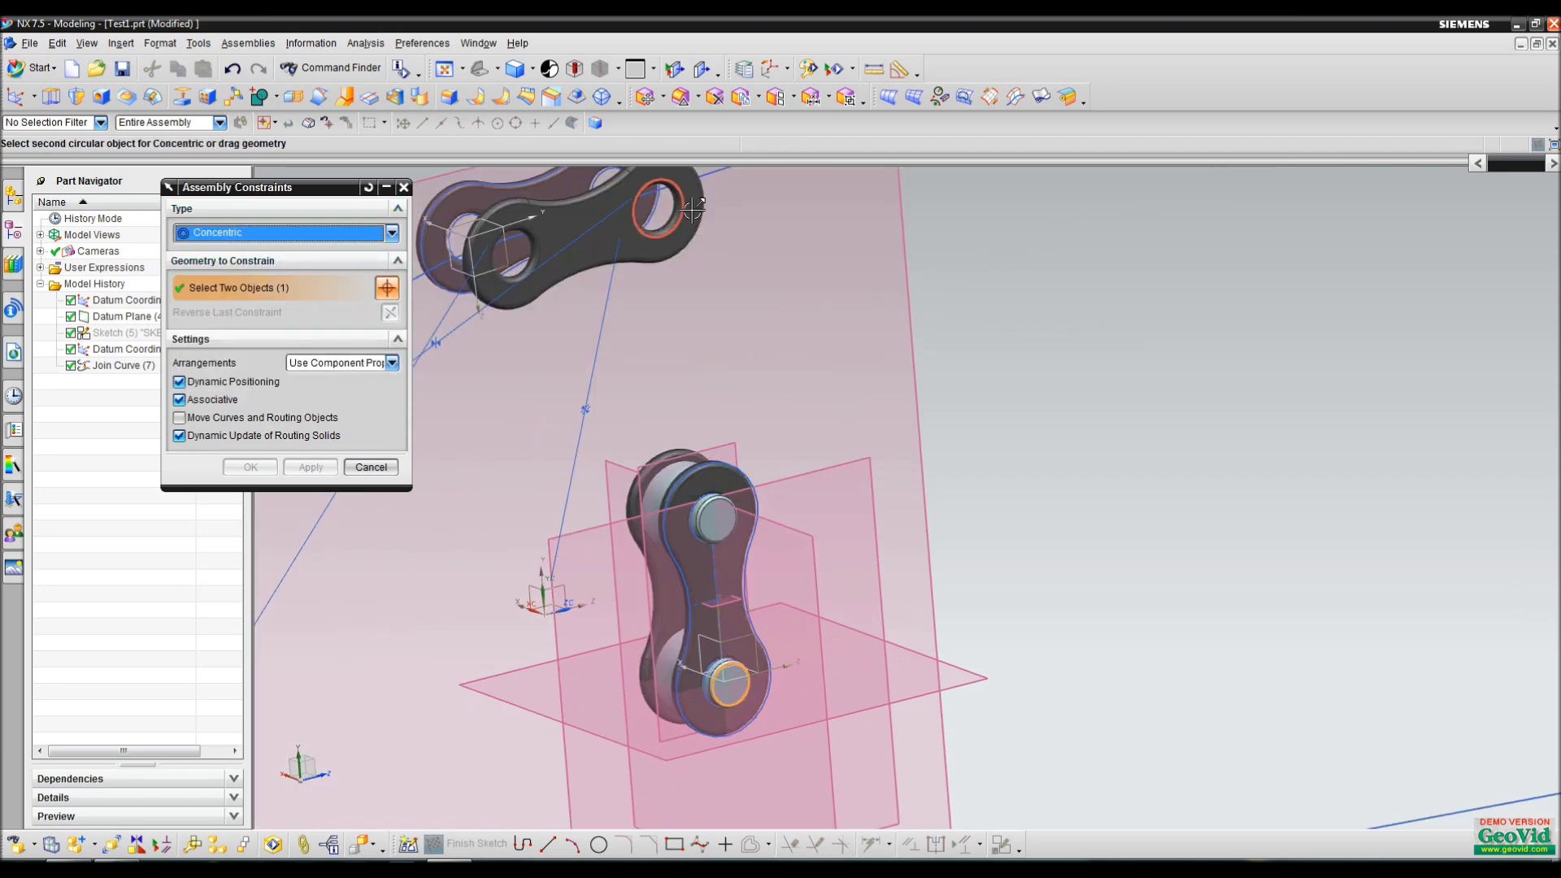
left_click(700, 222)
middle_click_drag(903, 230, 875, 585, "shift")
left_click(249, 467)
Rotate the kjede link 55° about its XC axis, pivoting around the shared hole with the kjede2 link
right_click(660, 430)
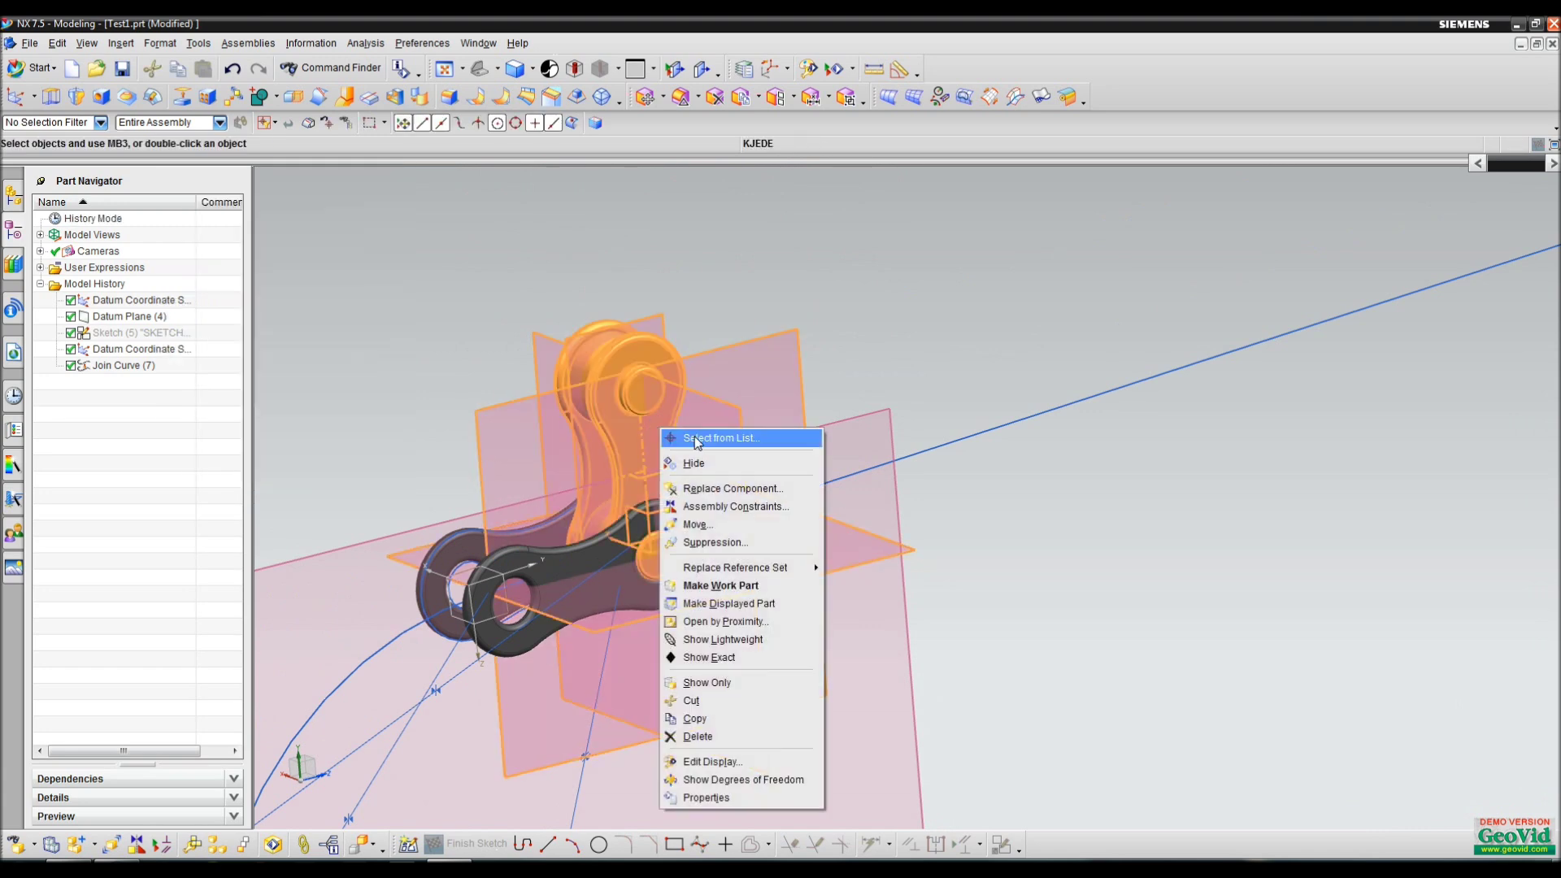
left_click(714, 525)
left_click_drag(654, 430, 676, 468)
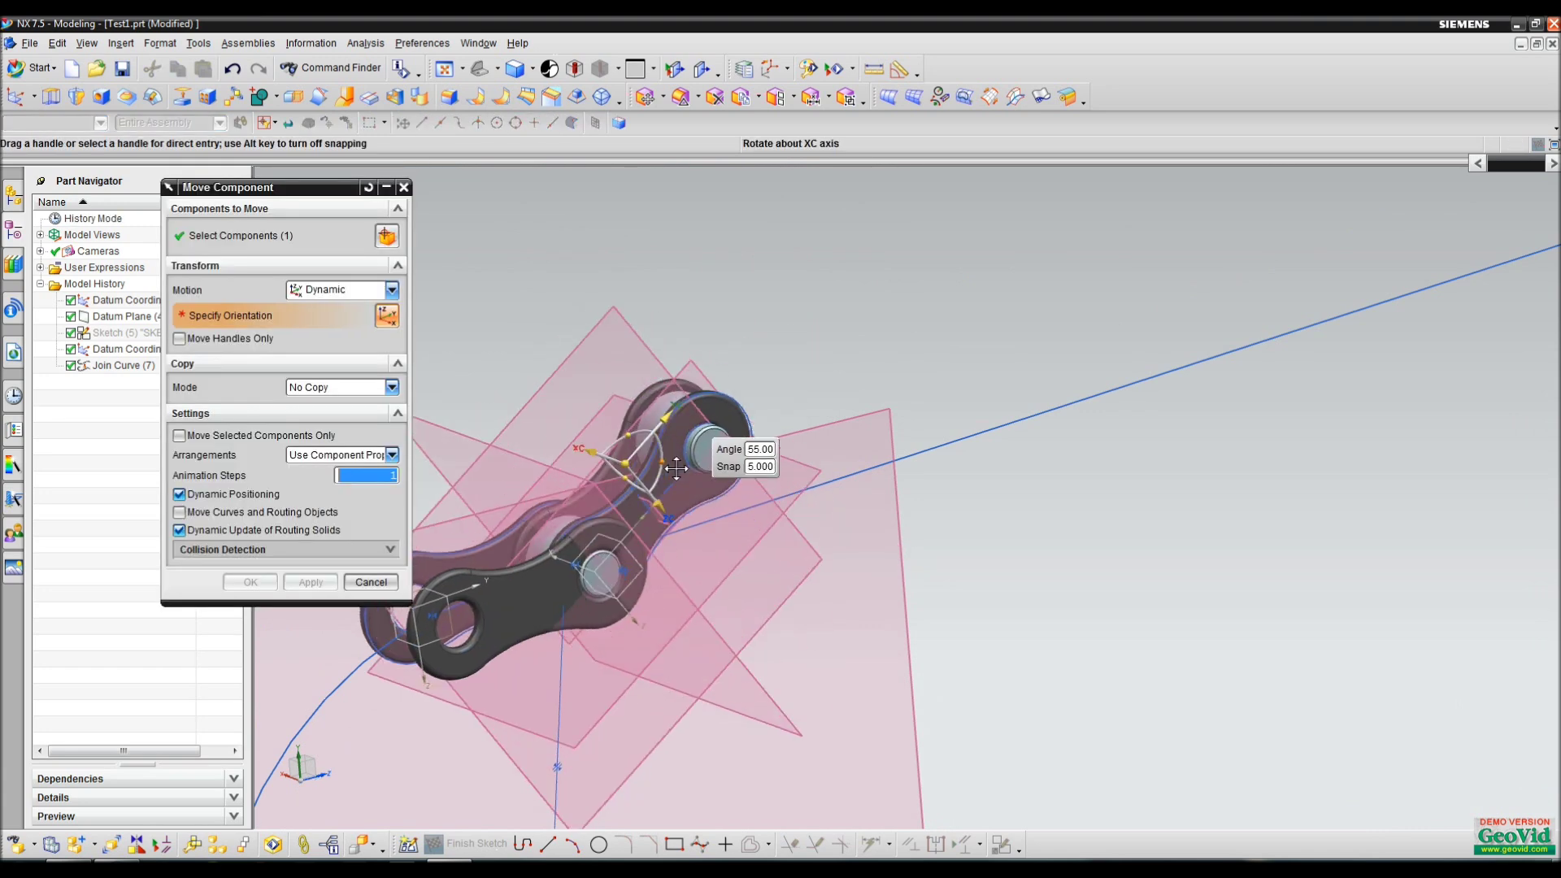
left_click(251, 582)
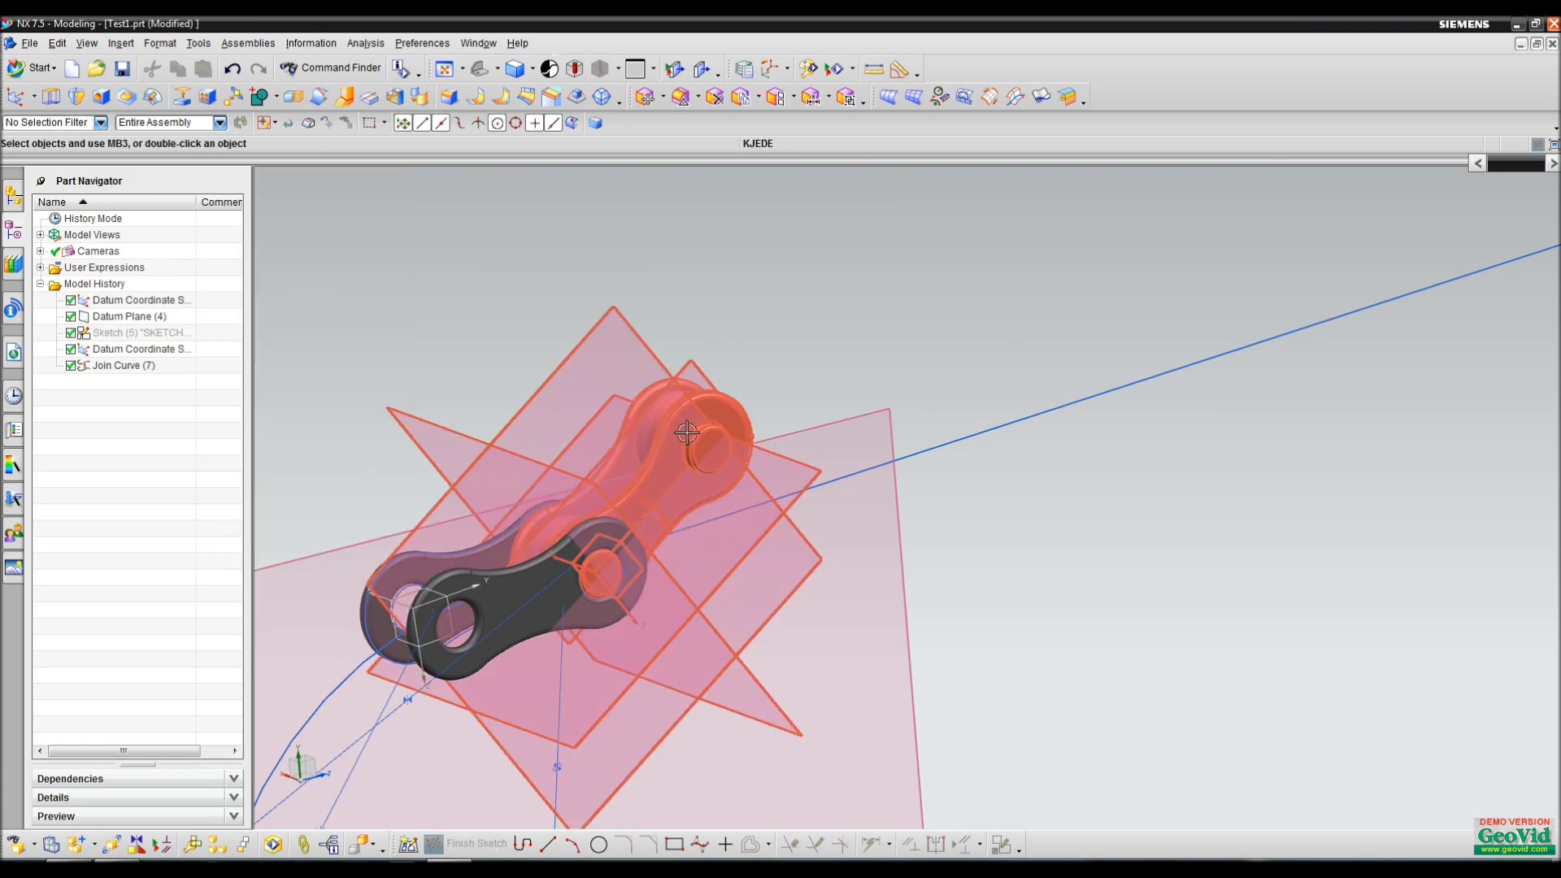
Display the assembly as a wireframe and turn the view to expose the pins inside the kjede link
right_click(917, 503)
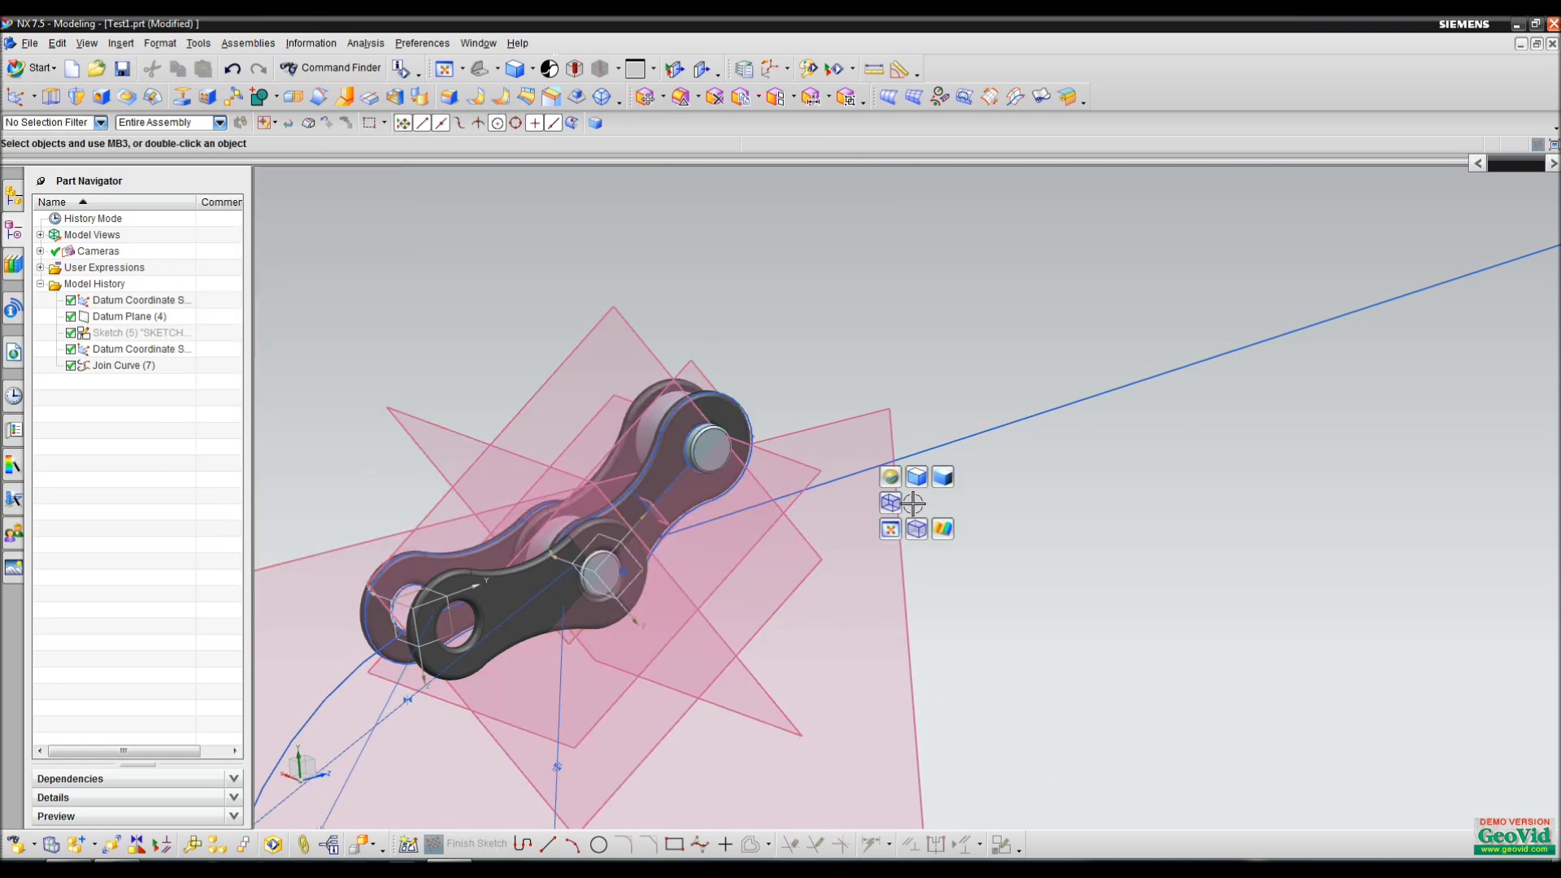
left_click(888, 504)
left_click_drag(878, 512, 924, 538)
scroll(915, 533, "up", 5)
scroll(898, 527, "down", 2)
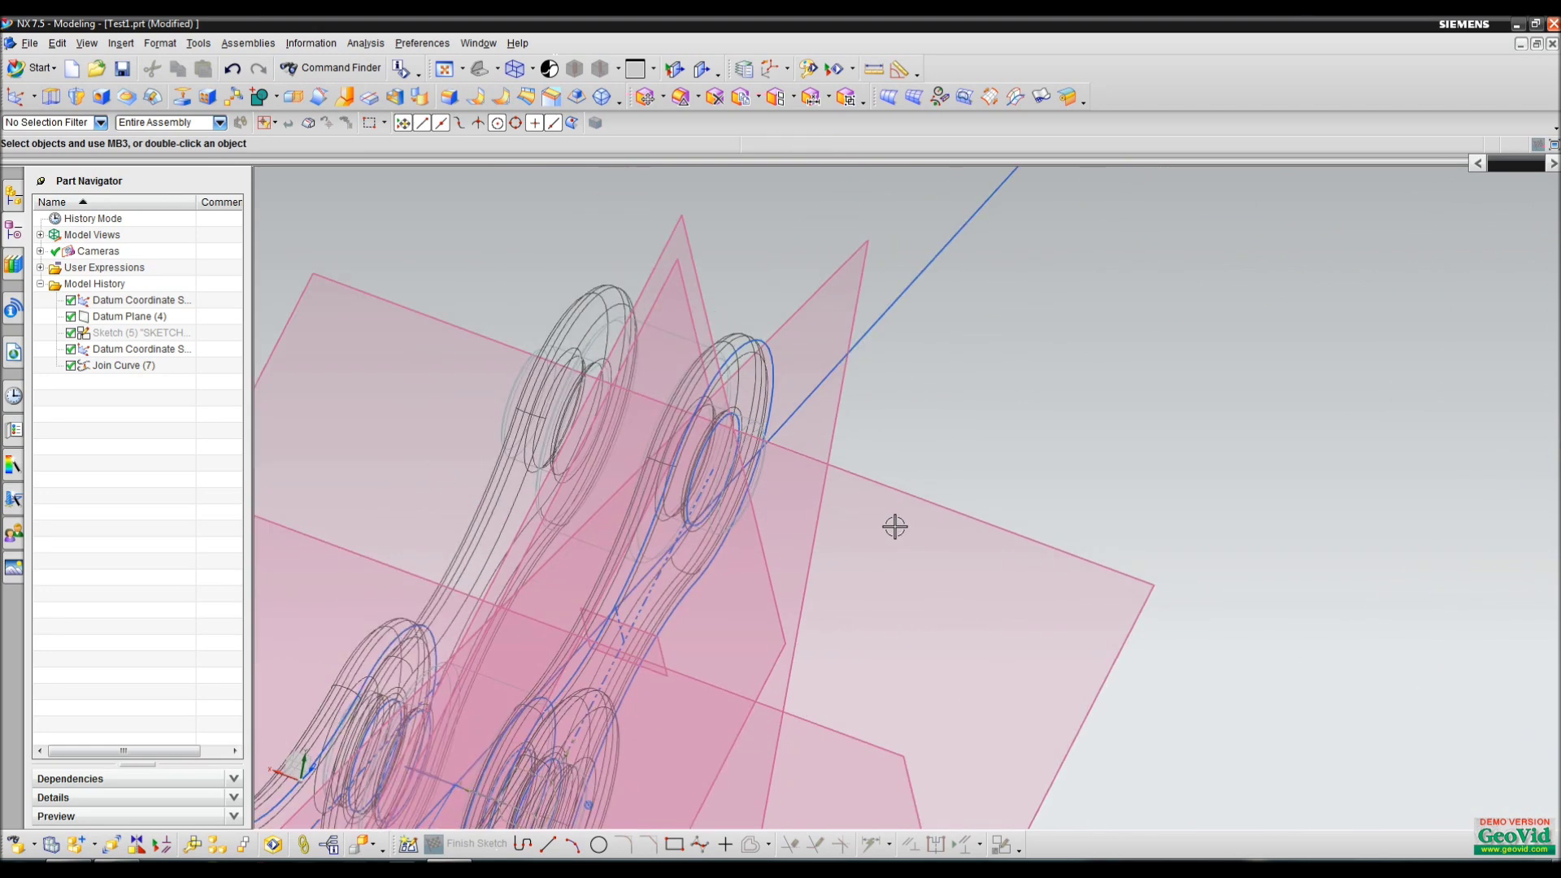
Start adding assembly constraints to the kjede link and delete the Concentric constraint between kjede and kjede2
left_click(753, 494)
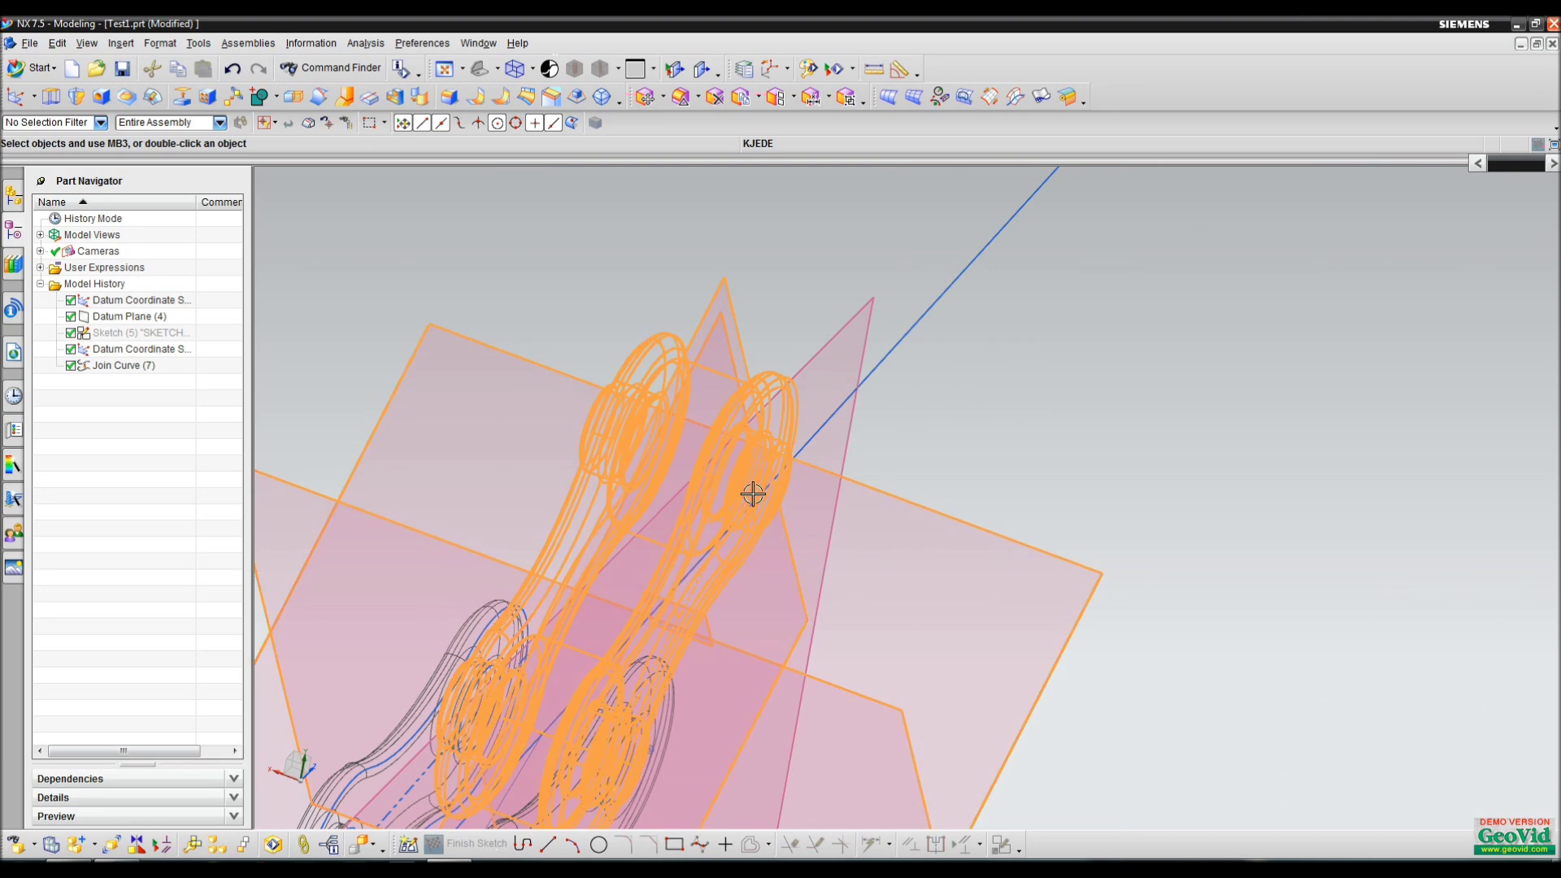
right_click(752, 493)
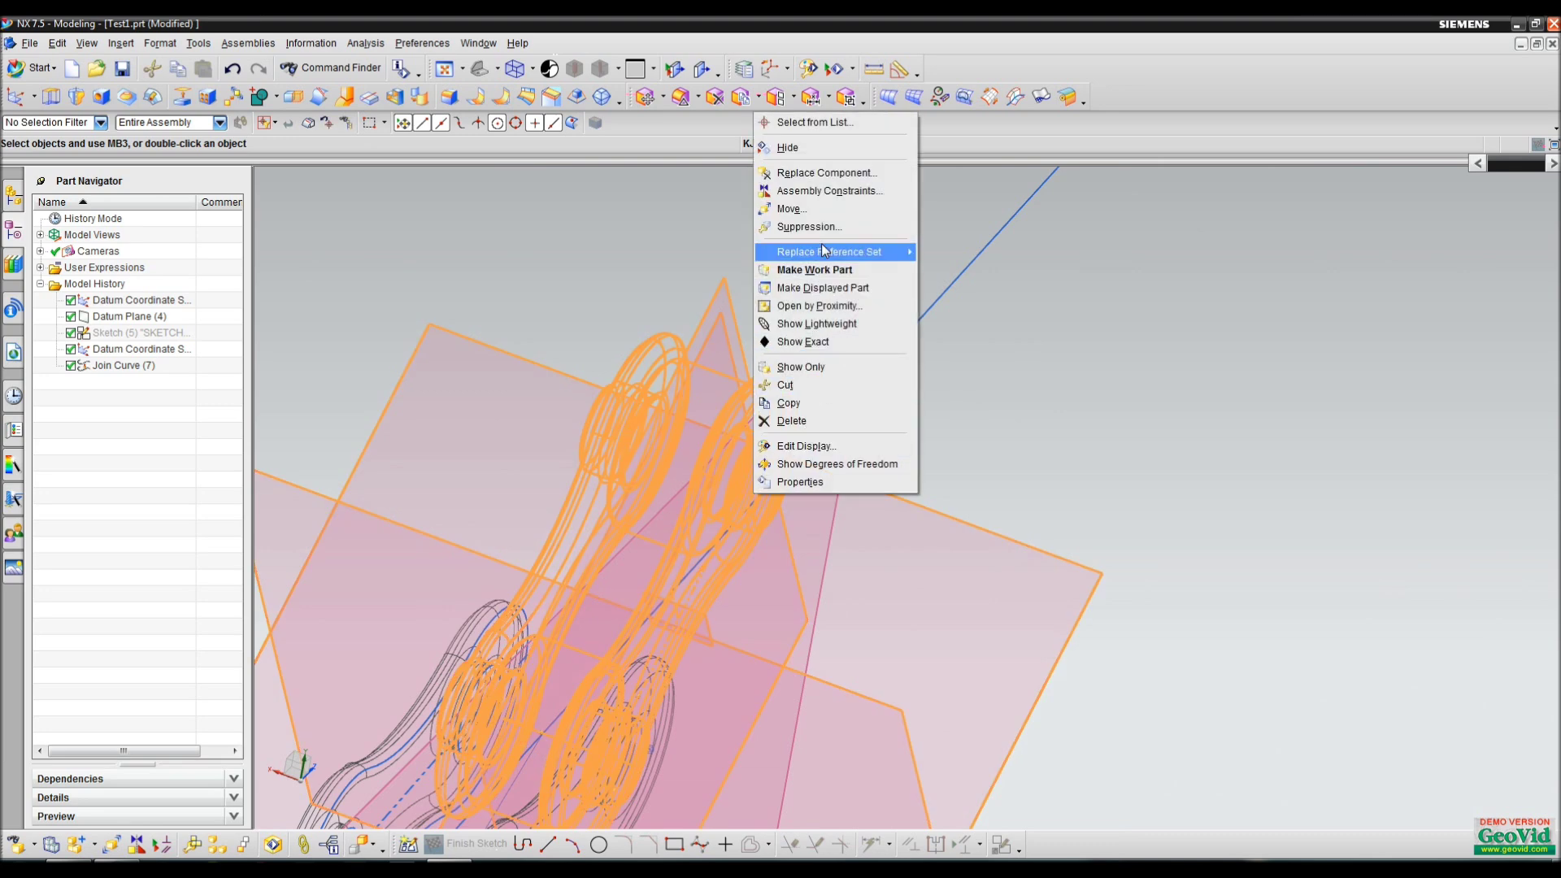
left_click(822, 191)
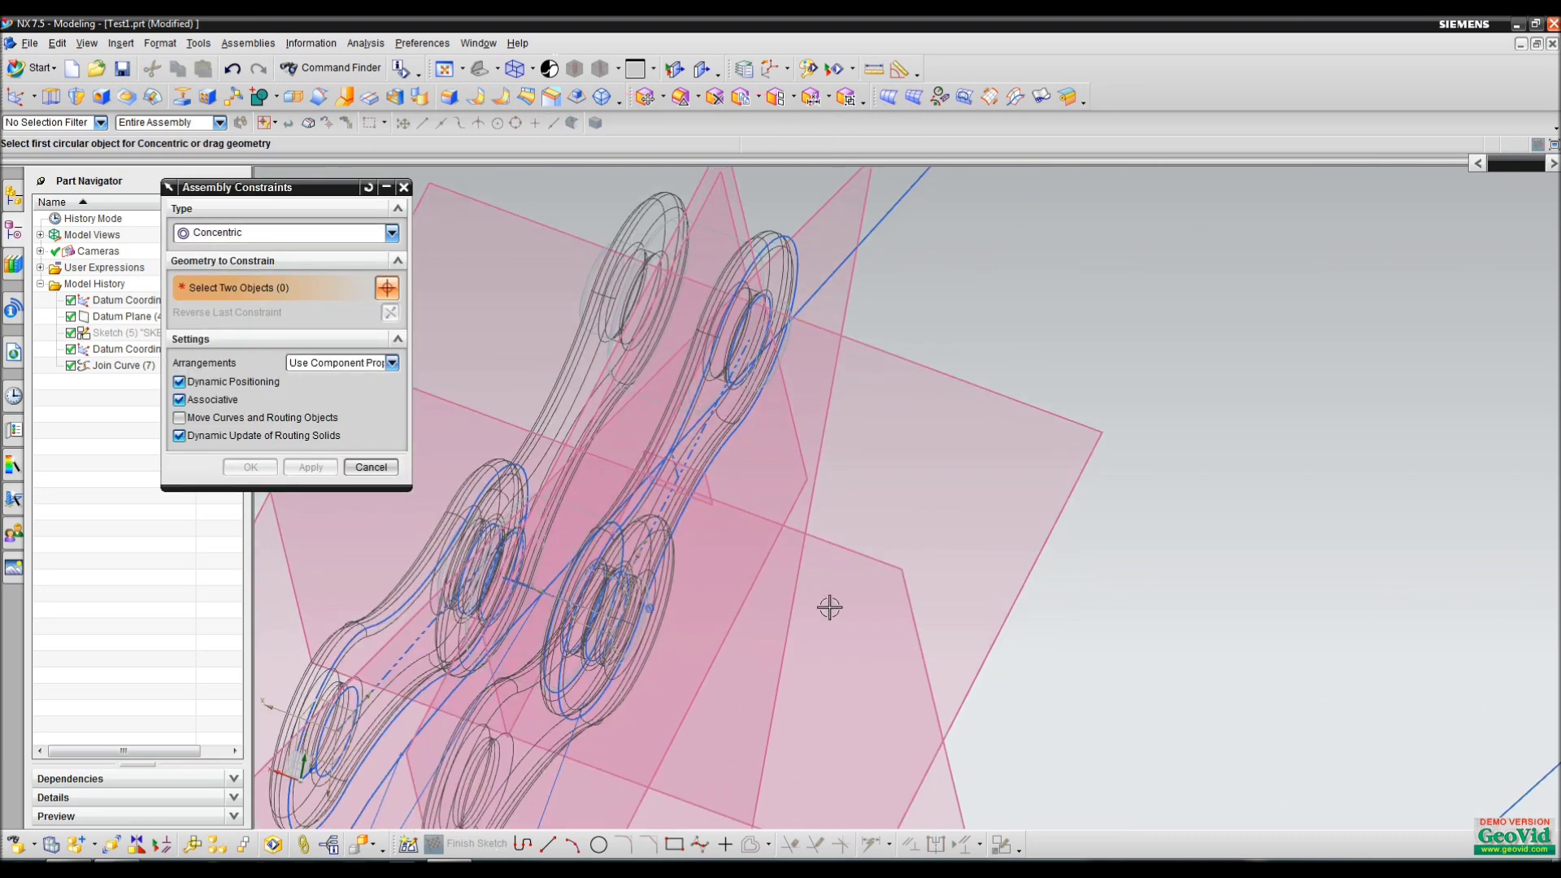
right_click(650, 609)
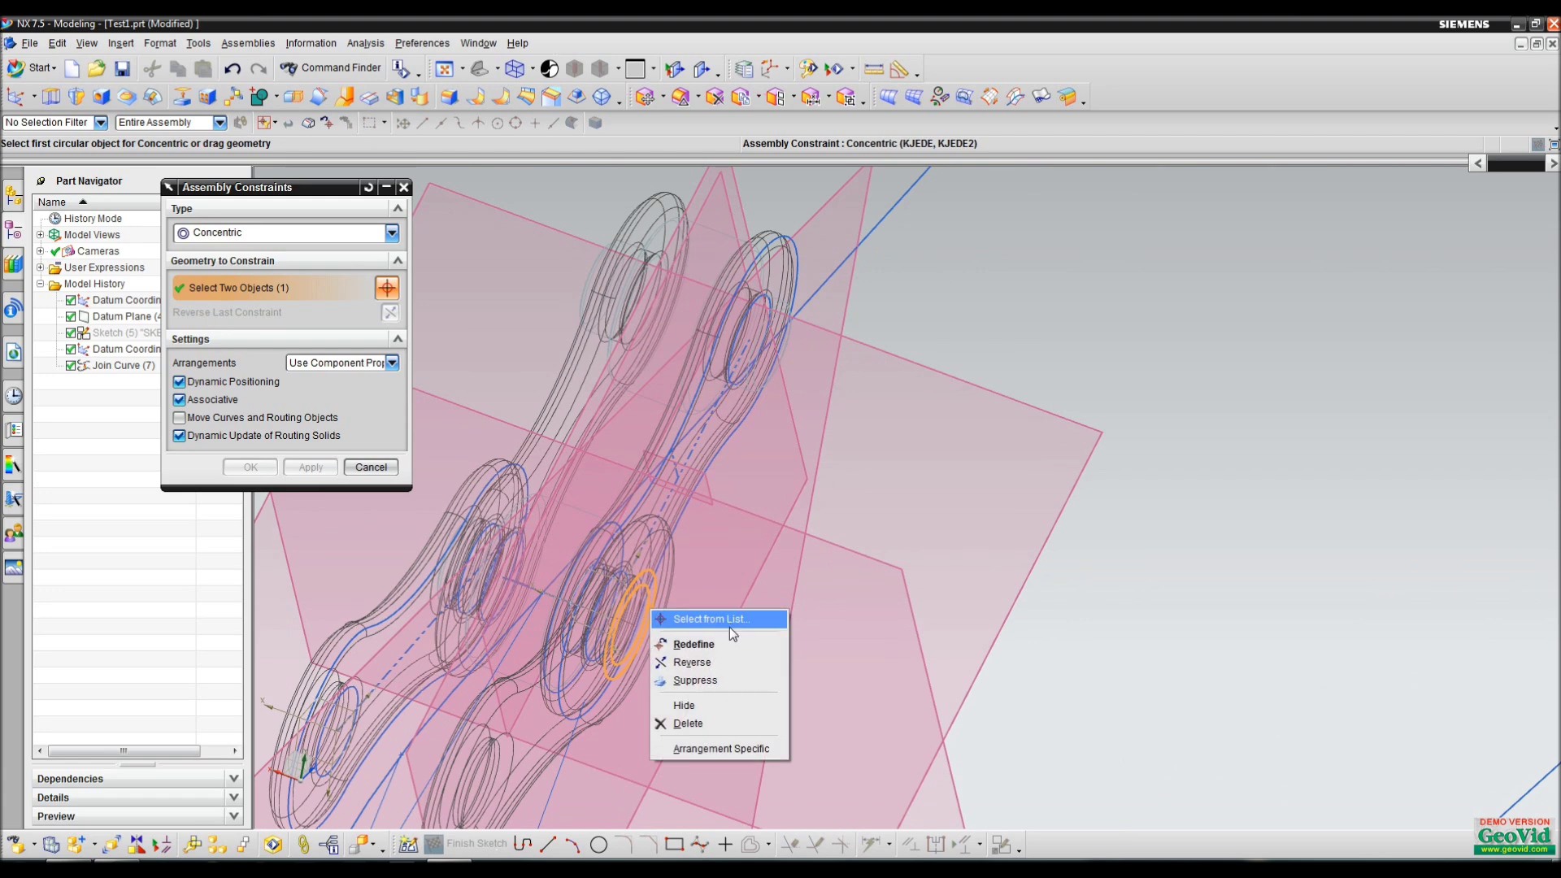
left_click(704, 724)
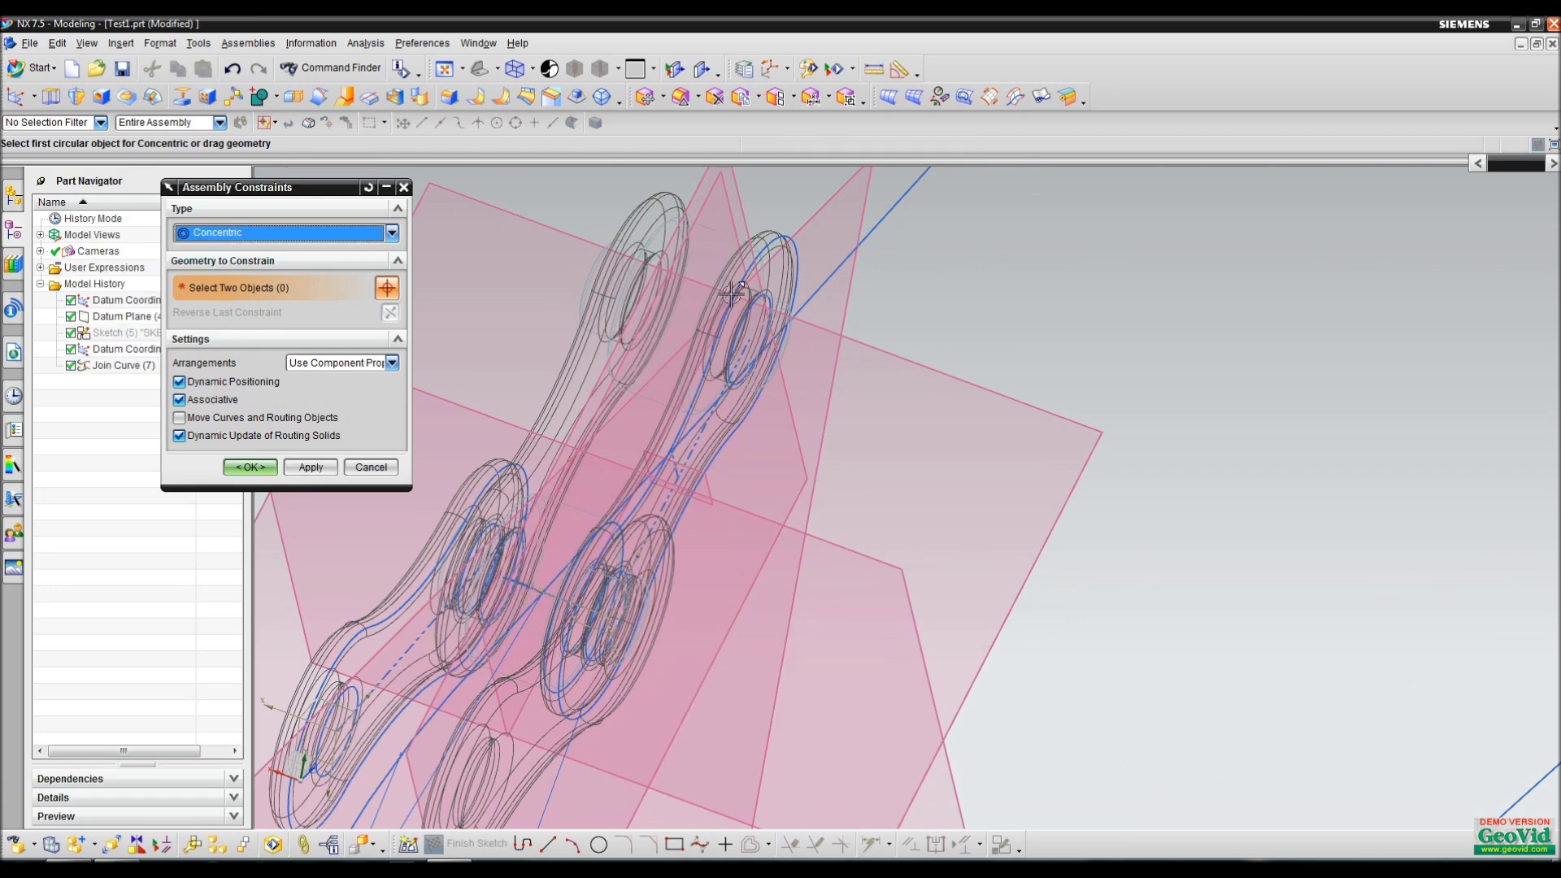